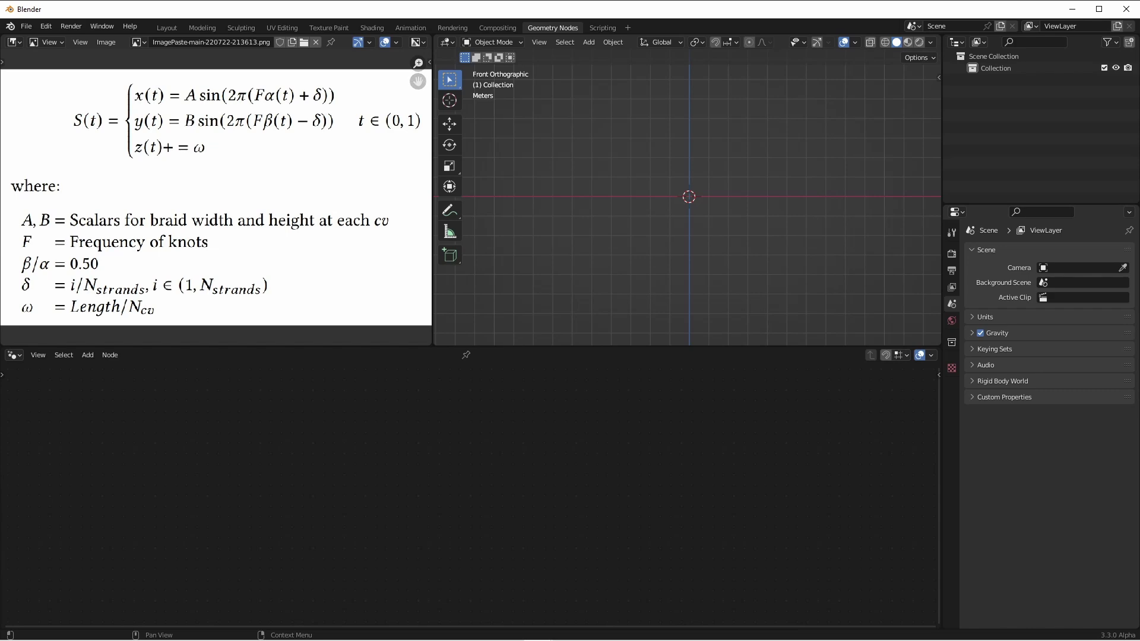
# Add a Bezier curve to the empty scene and create a new geometry node tree on it.
pyautogui.press('t')
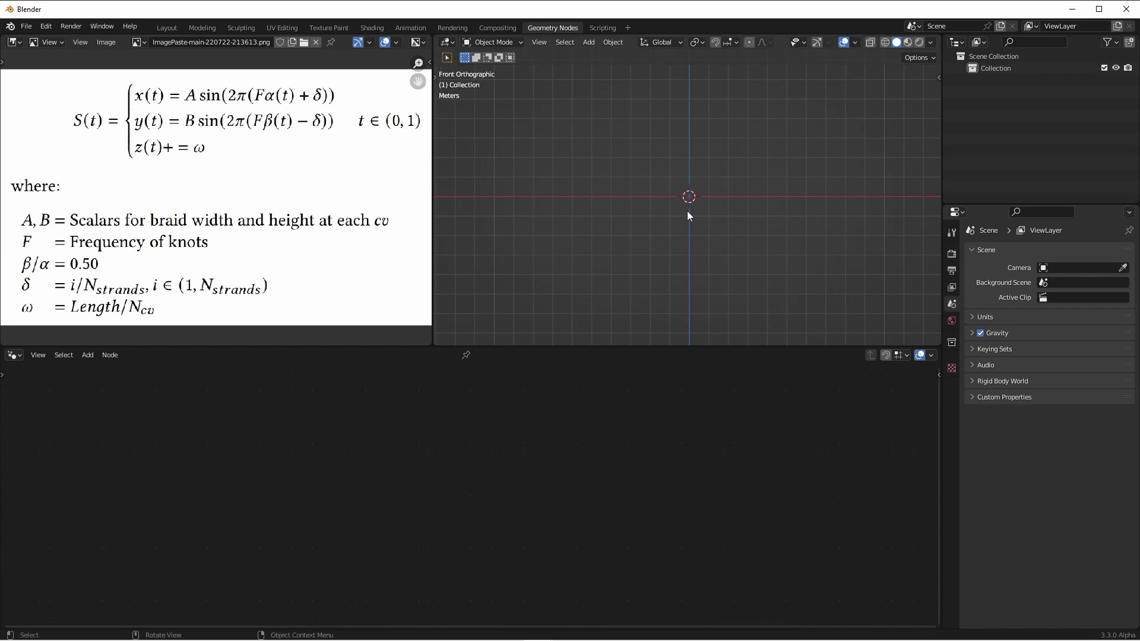
pyautogui.hotkey('shift', 'a')
pyautogui.moveTo(653, 221)
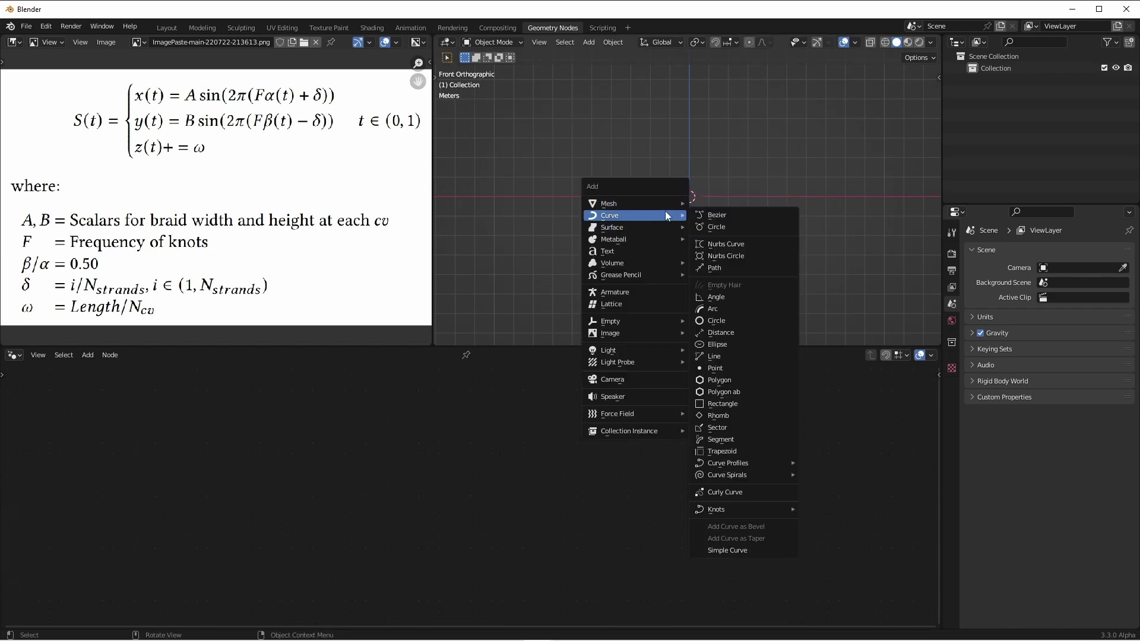
pyautogui.click(715, 215)
pyautogui.click(475, 355)
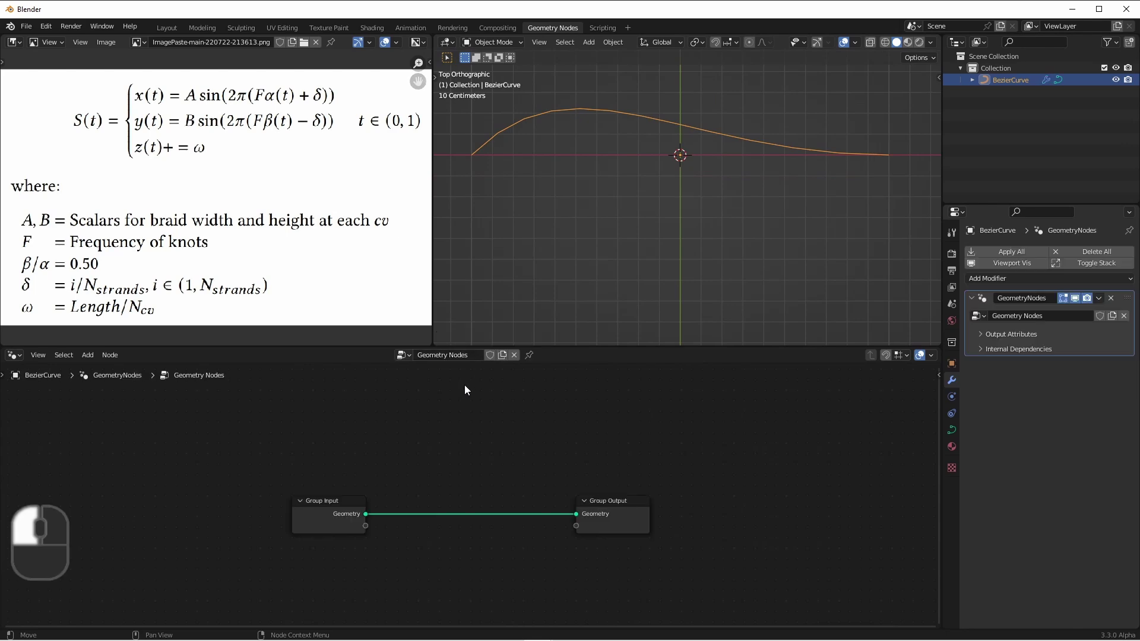
# Shift the Group Input node away from the Group Output and add three float inputs to the node group.
pyautogui.scroll(6, 491, 504)
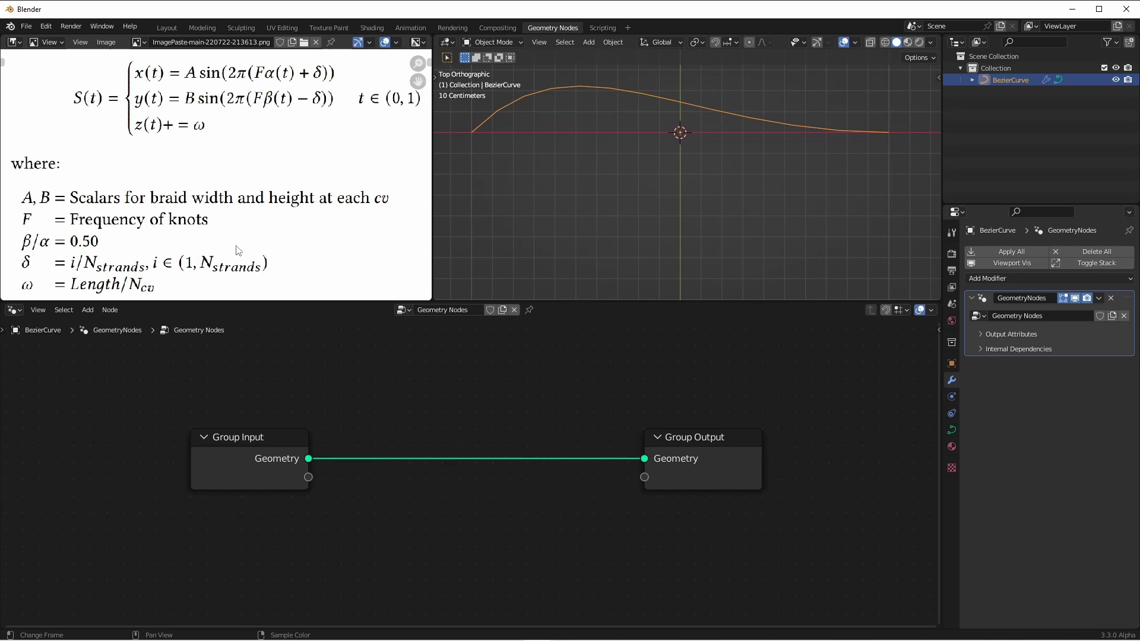
pyautogui.moveTo(291, 463); pyautogui.dragTo(231, 453)
pyautogui.press('n')
pyautogui.click(934, 412)
pyautogui.click(914, 343)
pyautogui.click(914, 344)
pyautogui.click(914, 344)
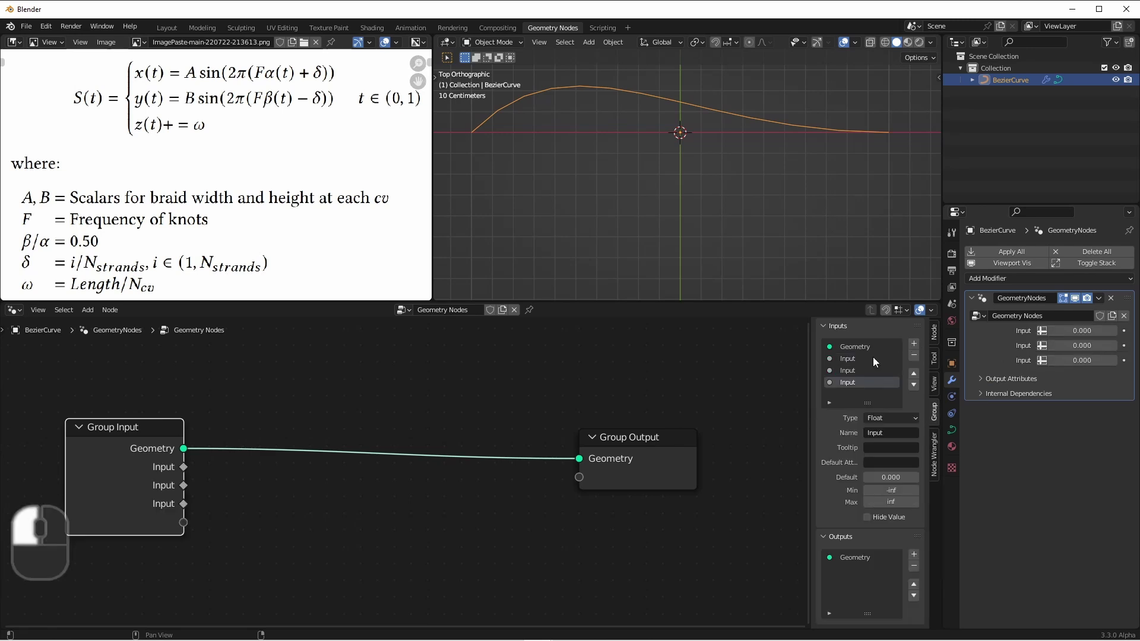
# Name the three new group inputs A, B and F, and add a fourth one named N.
pyautogui.doubleClick(873, 359)
pyautogui.write('A')
pyautogui.press('Tab')
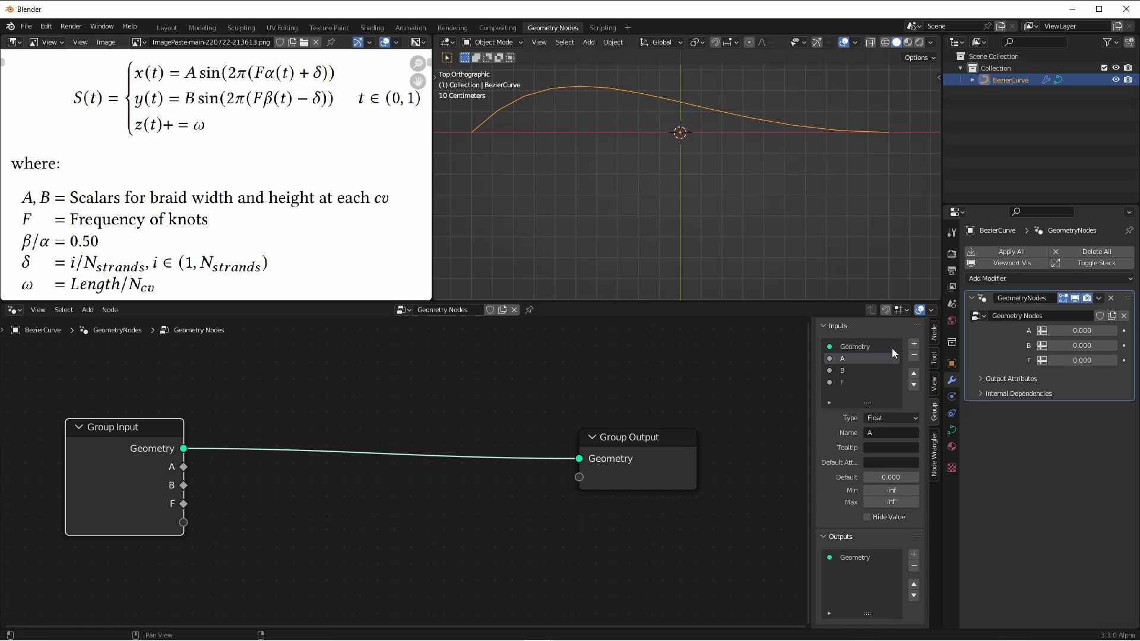
pyautogui.click(914, 343)
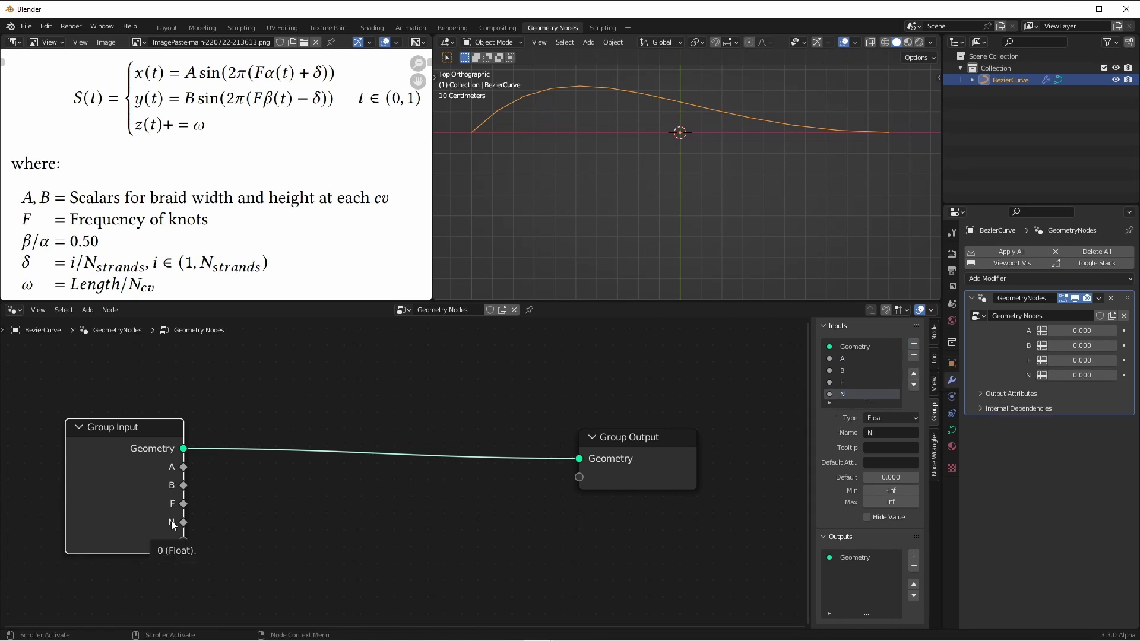
# Rename the first three float inputs as A (Width), B (Height) and F (Frequency).
pyautogui.click(857, 356)
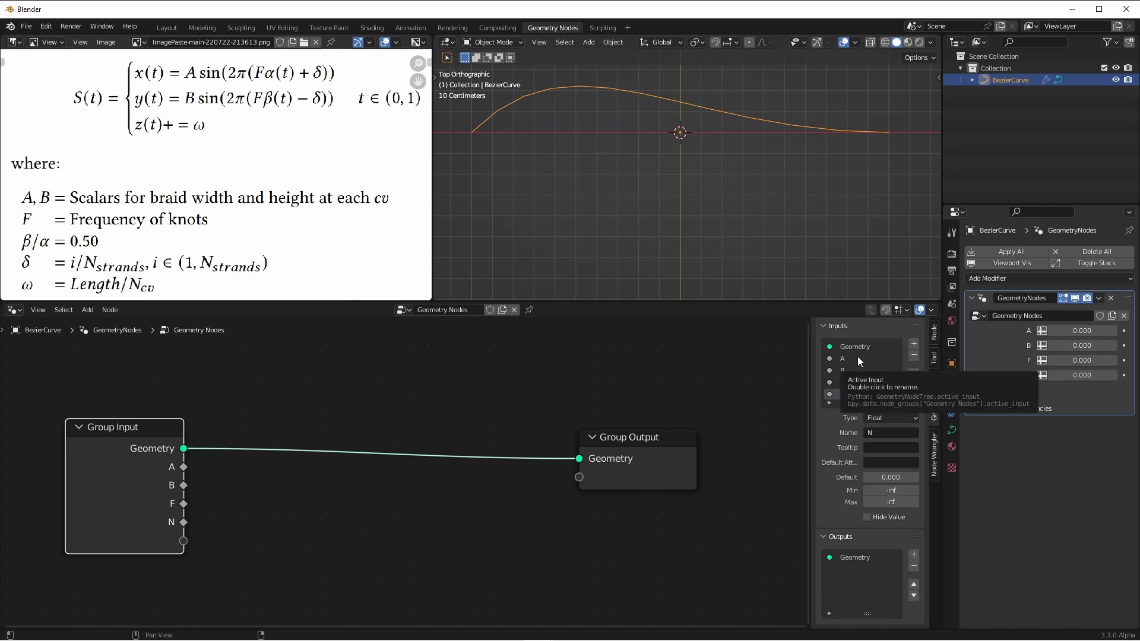
pyautogui.doubleClick(857, 357)
pyautogui.write('A (Width)')
pyautogui.press('Return')
pyautogui.doubleClick(859, 370)
pyautogui.write('B (Height)')
pyautogui.press('Return')
pyautogui.doubleClick(858, 381)
pyautogui.write('F (Frequency)')
pyautogui.press('Return')
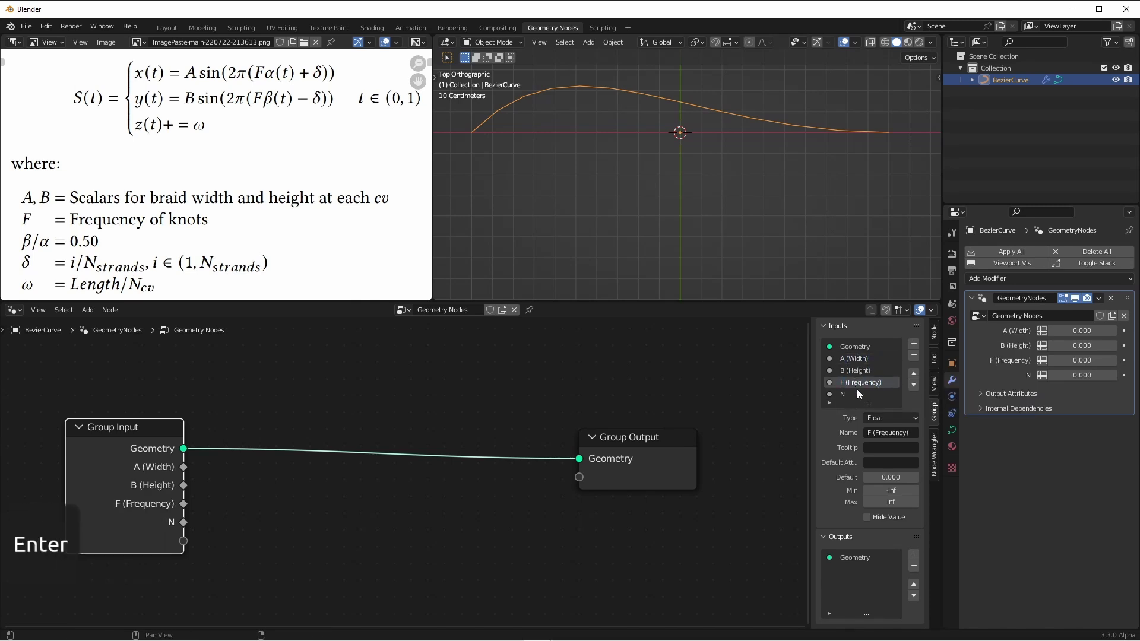
# Rename input N as N (Strands) with the Integer type, and move the Group Output node farther from the Group Input.
pyautogui.click(890, 417)
pyautogui.click(886, 465)
pyautogui.click(668, 518)
pyautogui.moveTo(636, 445); pyautogui.dragTo(729, 433)
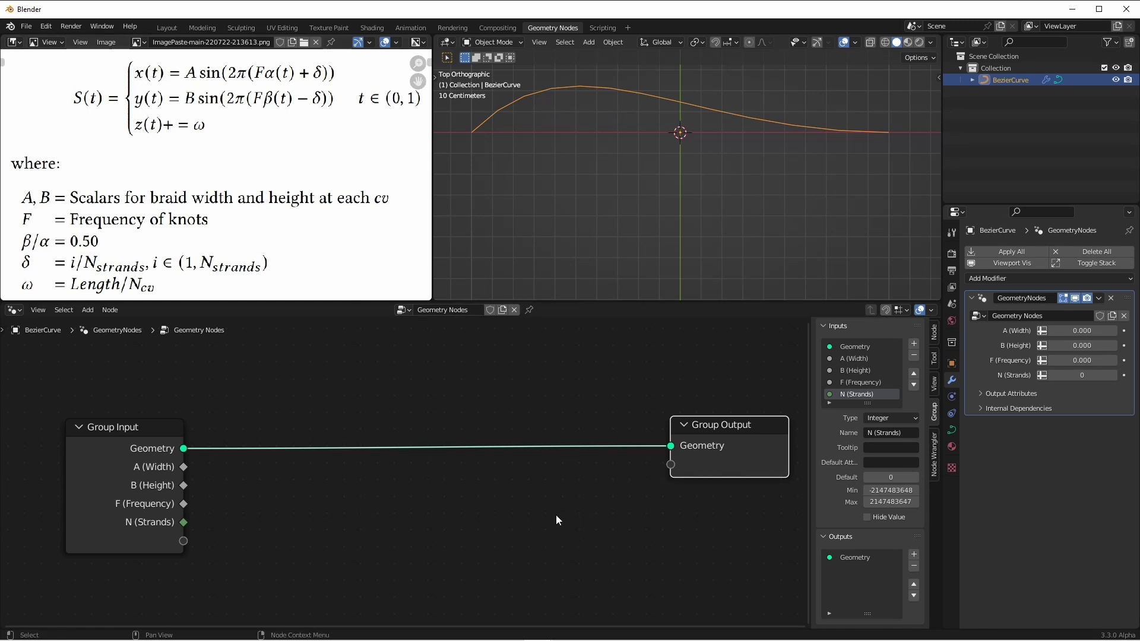
# Add a Combine XYZ node below the link between the Group Input and Group Output nodes.
pyautogui.hotkey('shift', 'a')
pyautogui.moveTo(523, 593)
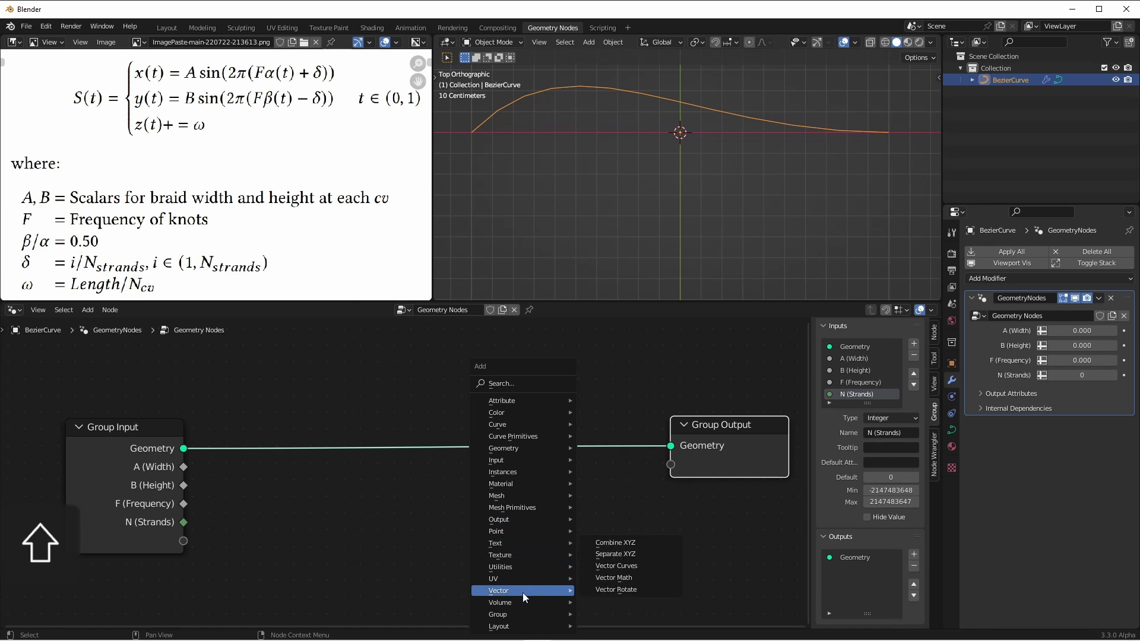
pyautogui.click(615, 542)
pyautogui.press('Home')
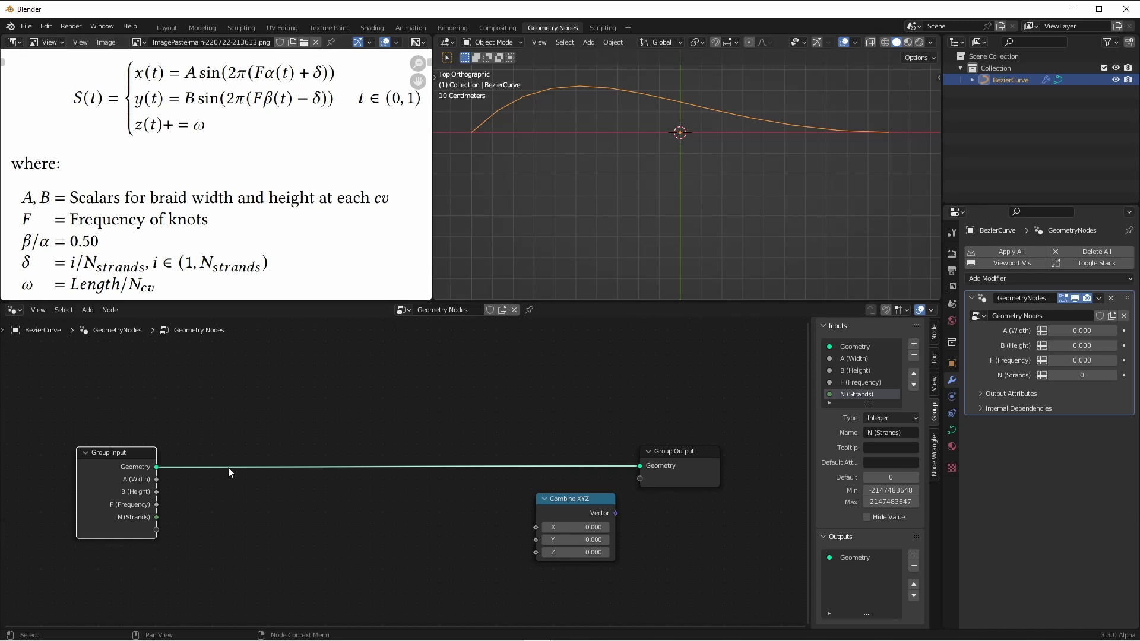
# Add a Multiply math node fed by A (Width) and place it above the Group Output node.
pyautogui.moveTo(156, 479); pyautogui.dragTo(401, 389)
pyautogui.write('mul')
pyautogui.press('Return')
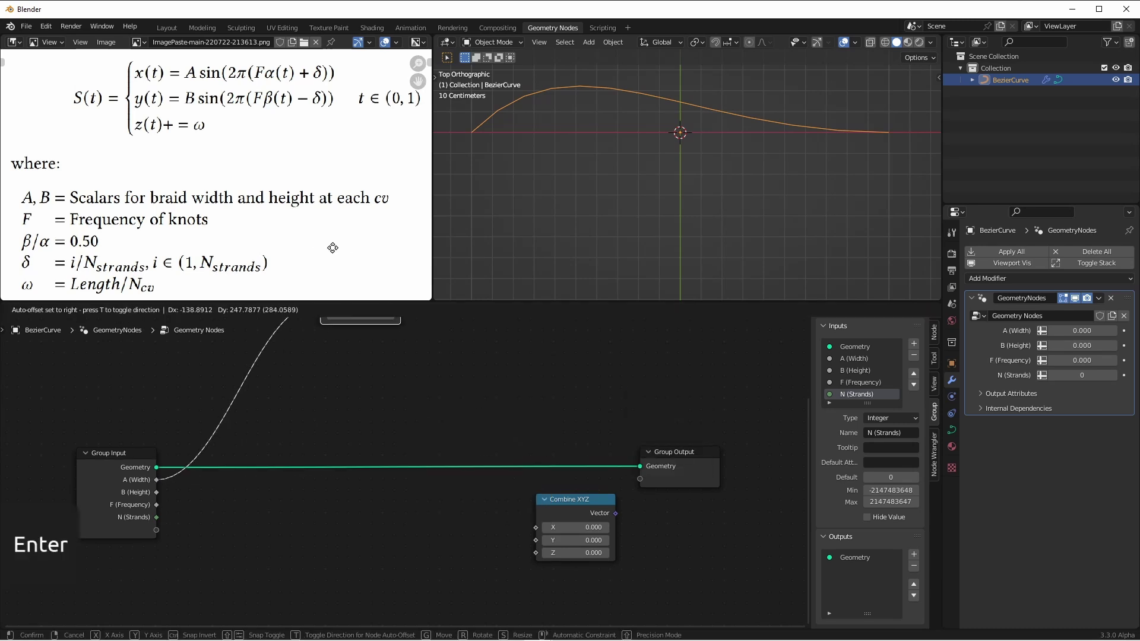
pyautogui.click(552, 452)
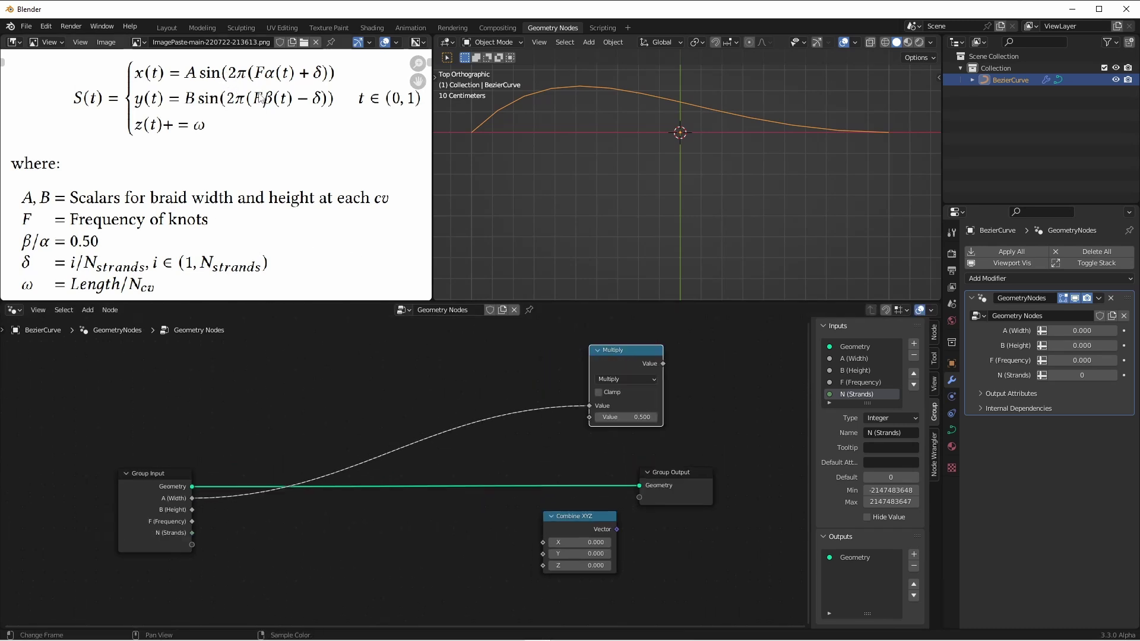
# Duplicate the Multiply node, change the copy to Sine, and connect its output to the Multiply node's second value.
pyautogui.hotkey('shift', 'd')
pyautogui.click(410, 363)
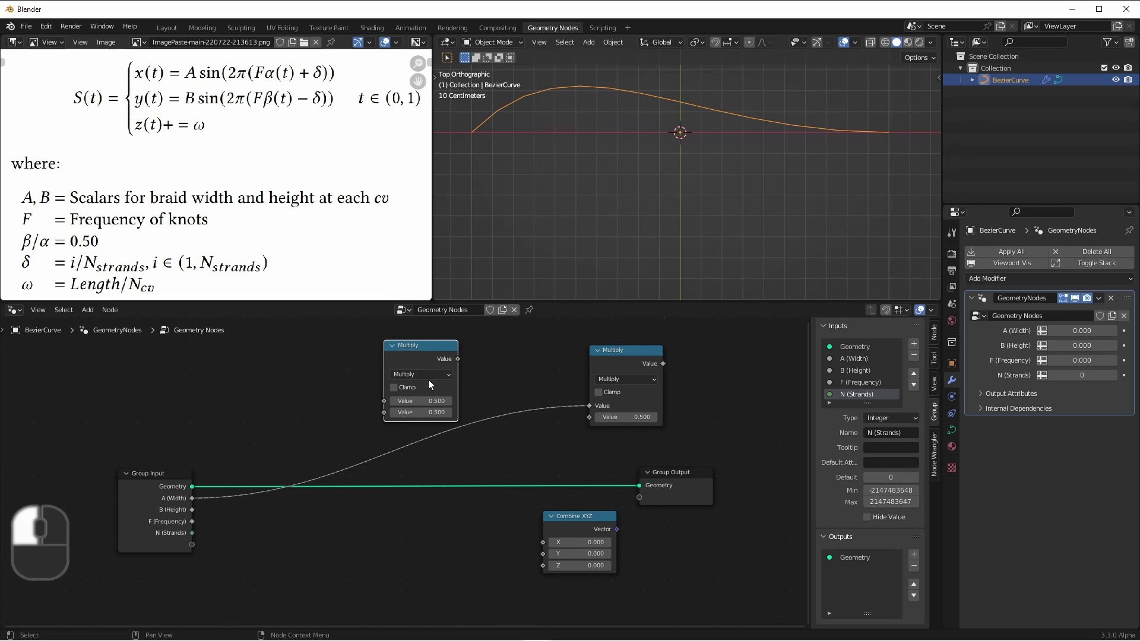
pyautogui.click(426, 375)
pyautogui.click(646, 403)
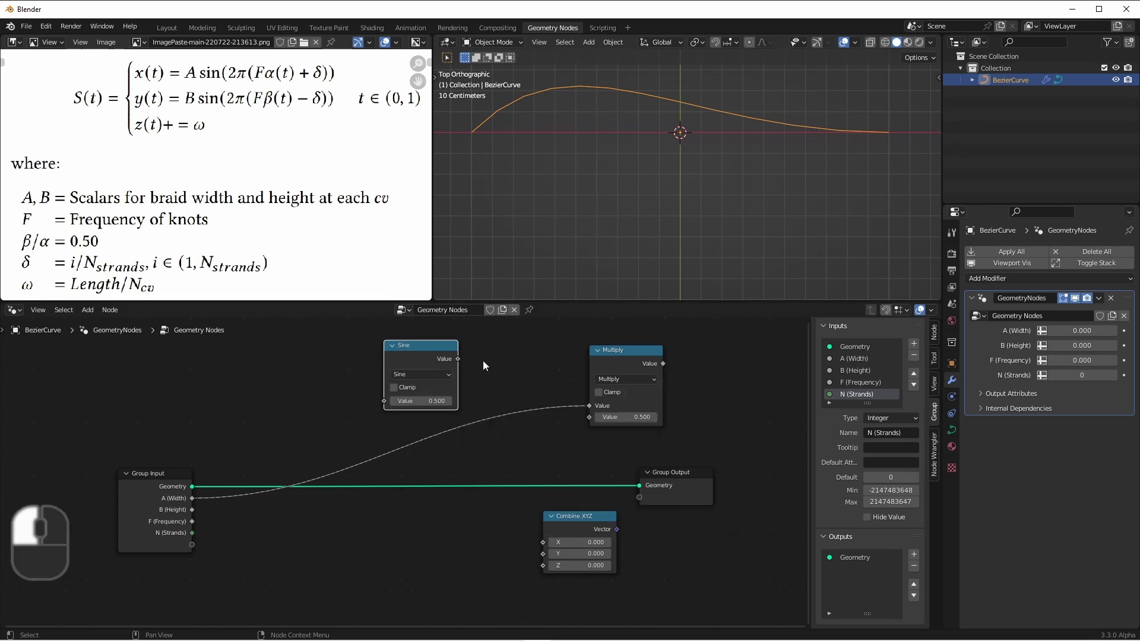
pyautogui.moveTo(458, 360); pyautogui.dragTo(590, 419)
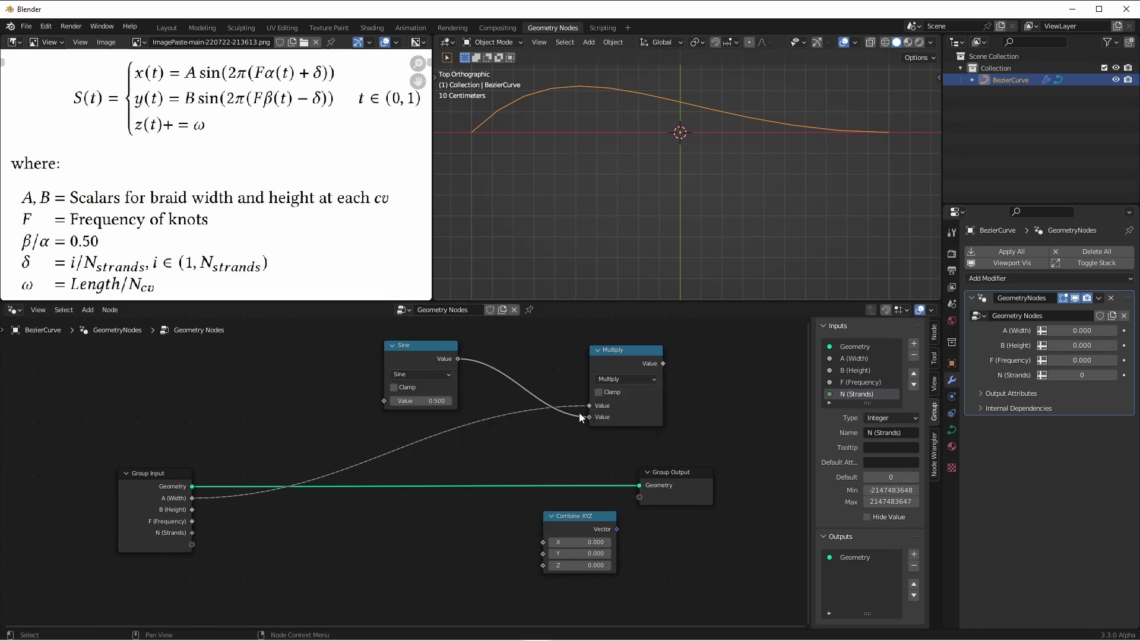
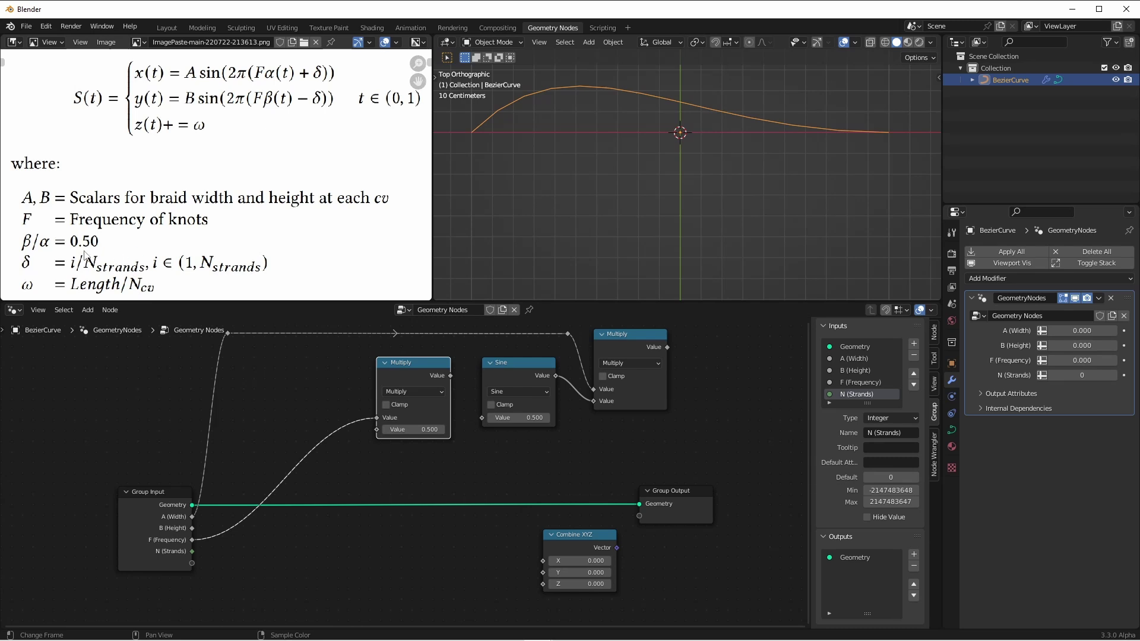
# Set the frequency-fed Multiply node's second value to 2, and duplicate the node so its output feeds the copy's first value.
pyautogui.click(25, 240)
pyautogui.doubleClick(423, 433)
pyautogui.write('2')
pyautogui.press('Tab')
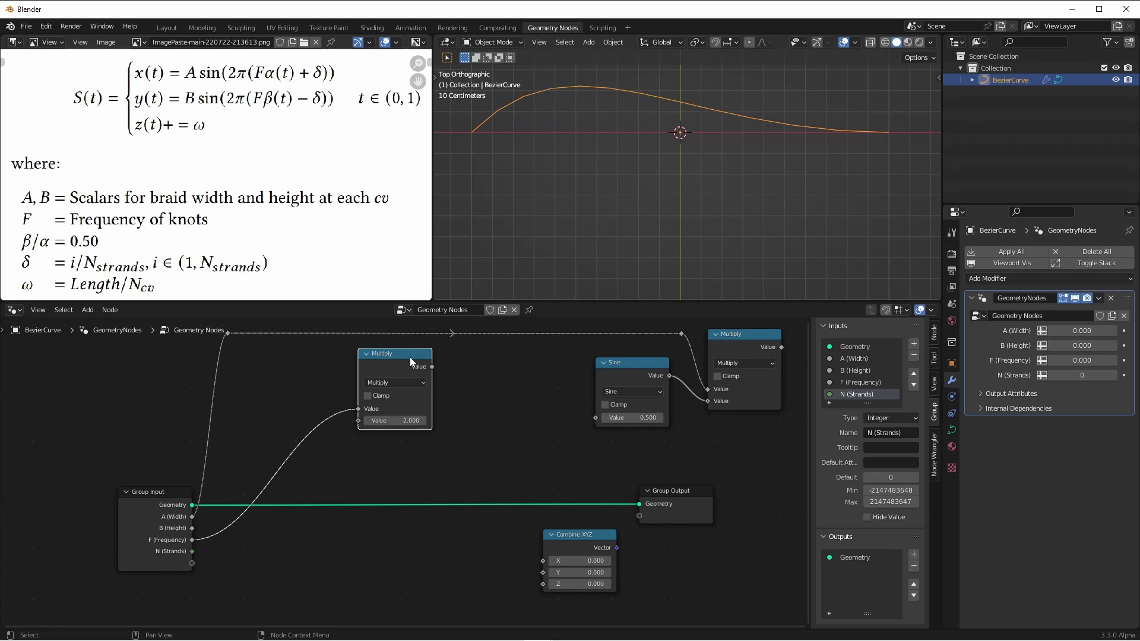
pyautogui.hotkey('shift', 'd')
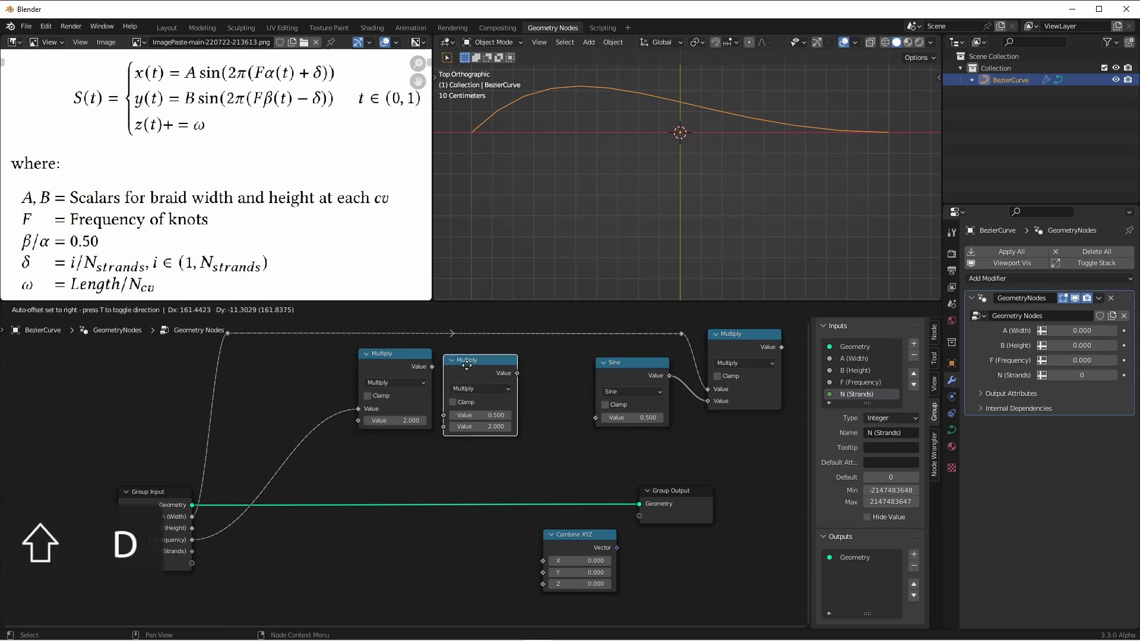
pyautogui.click(495, 368)
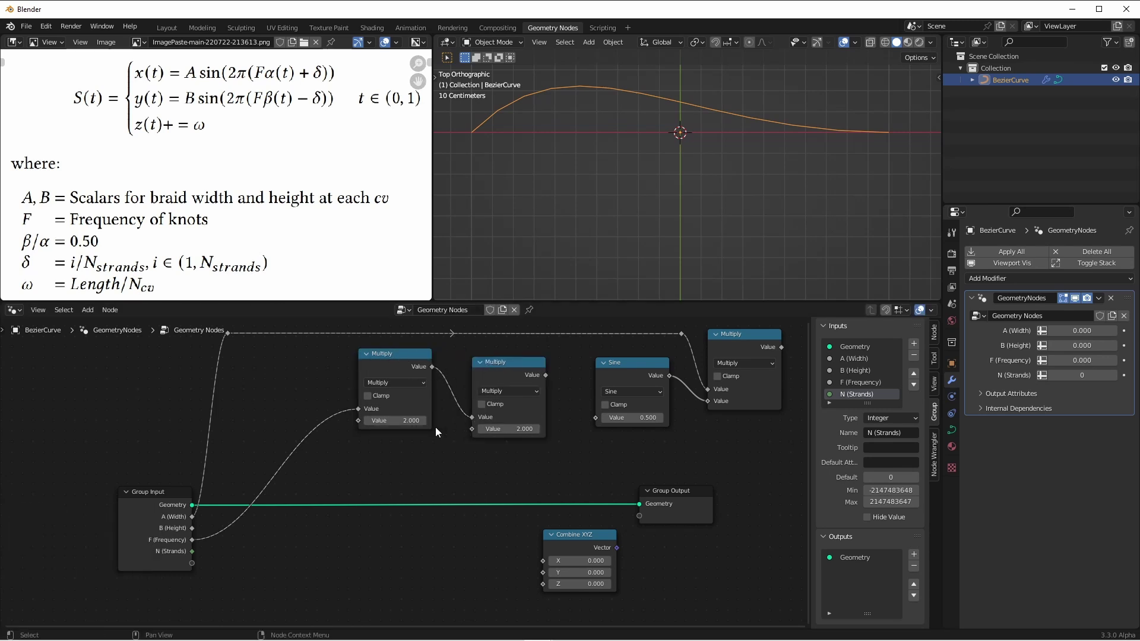
# Add a Spline Parameter node below the first Multiply and connect its Length to the second Multiply's second value.
pyautogui.hotkey('shift', 'a')
pyautogui.moveTo(427, 279)
pyautogui.click(494, 498)
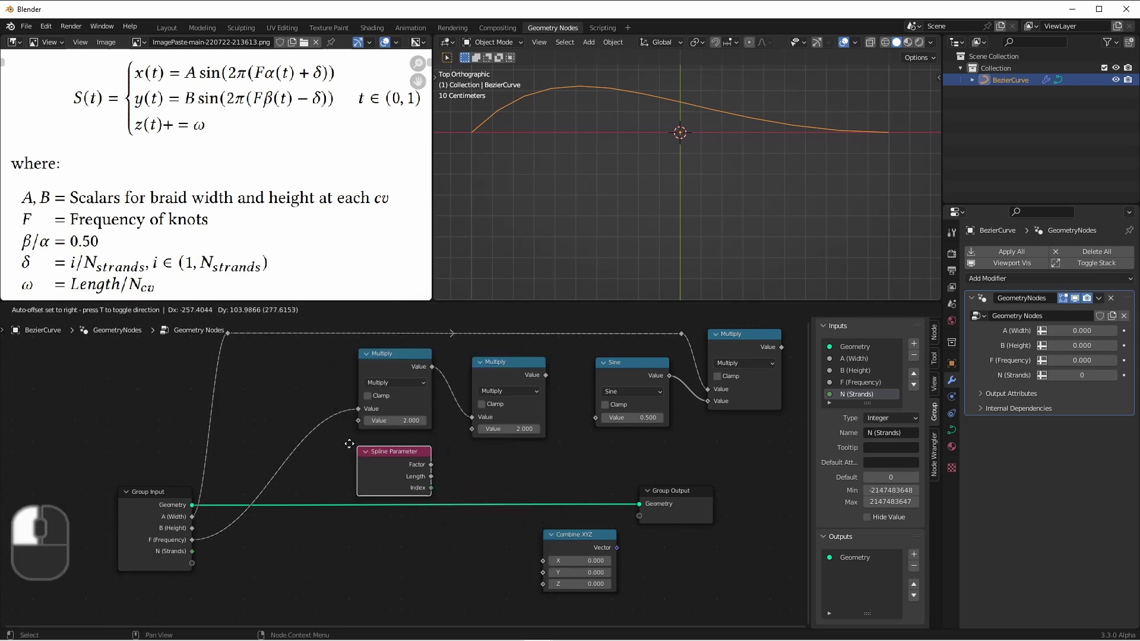
pyautogui.click(433, 478)
pyautogui.moveTo(430, 469); pyautogui.dragTo(472, 429)
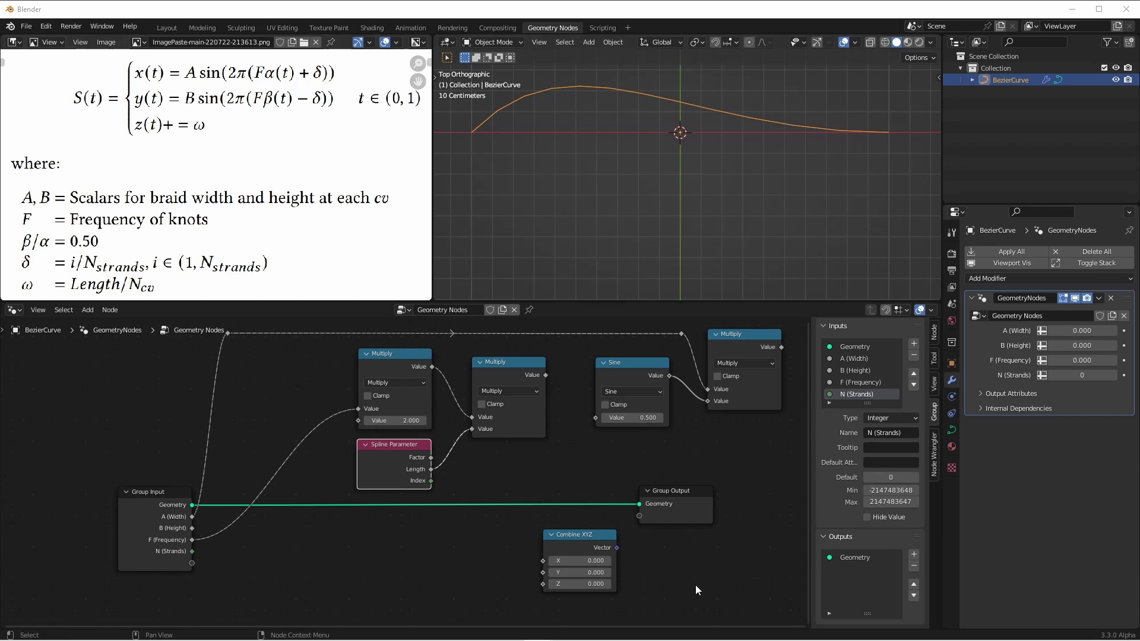
# Move the Group Output and Combine XYZ nodes together farther down and away from the Group Input.
pyautogui.moveTo(695, 585); pyautogui.dragTo(581, 484)
pyautogui.press('g')
pyautogui.click(599, 565)
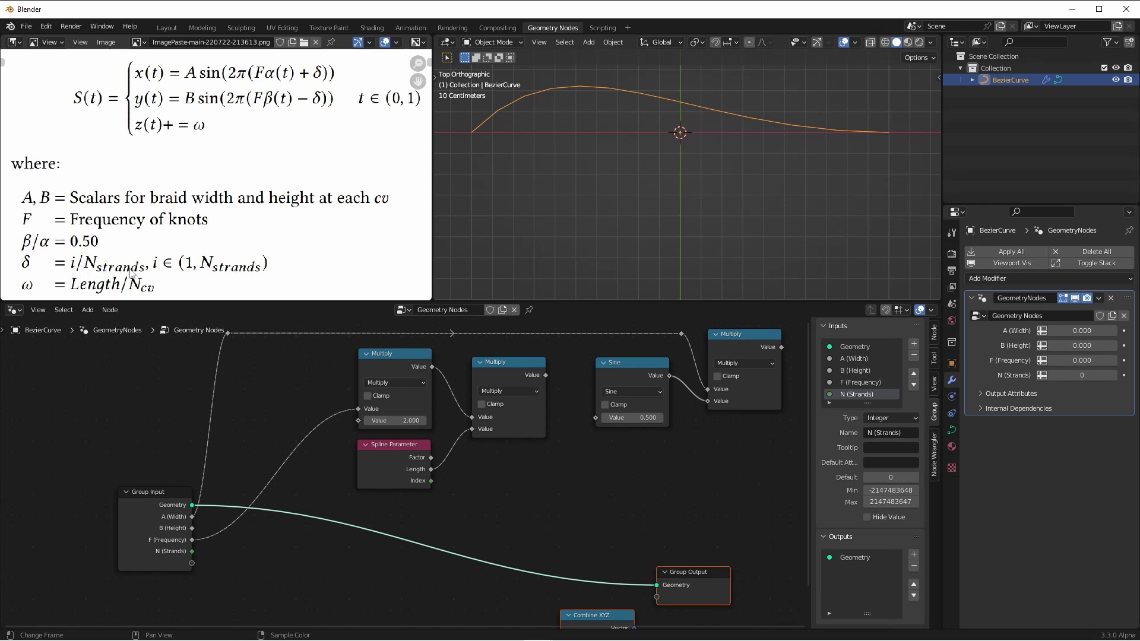
pyautogui.keyDown('shift'); pyautogui.moveTo(447, 490); pyautogui.dragTo(451, 420, button='middle'); pyautogui.keyUp('shift')
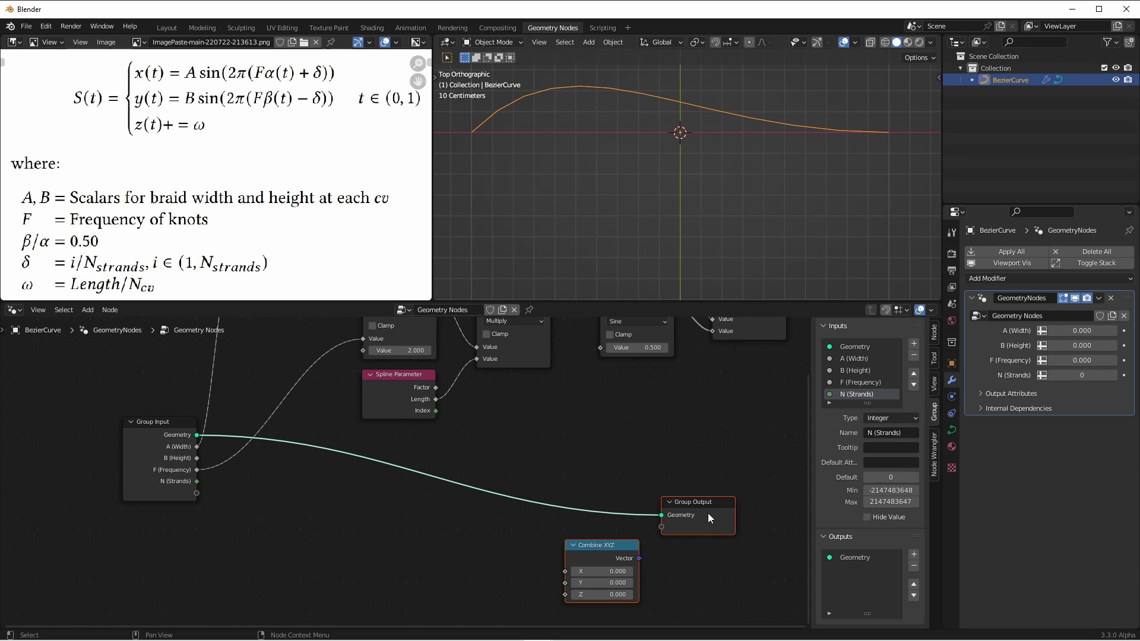
pyautogui.moveTo(710, 502); pyautogui.dragTo(774, 510)
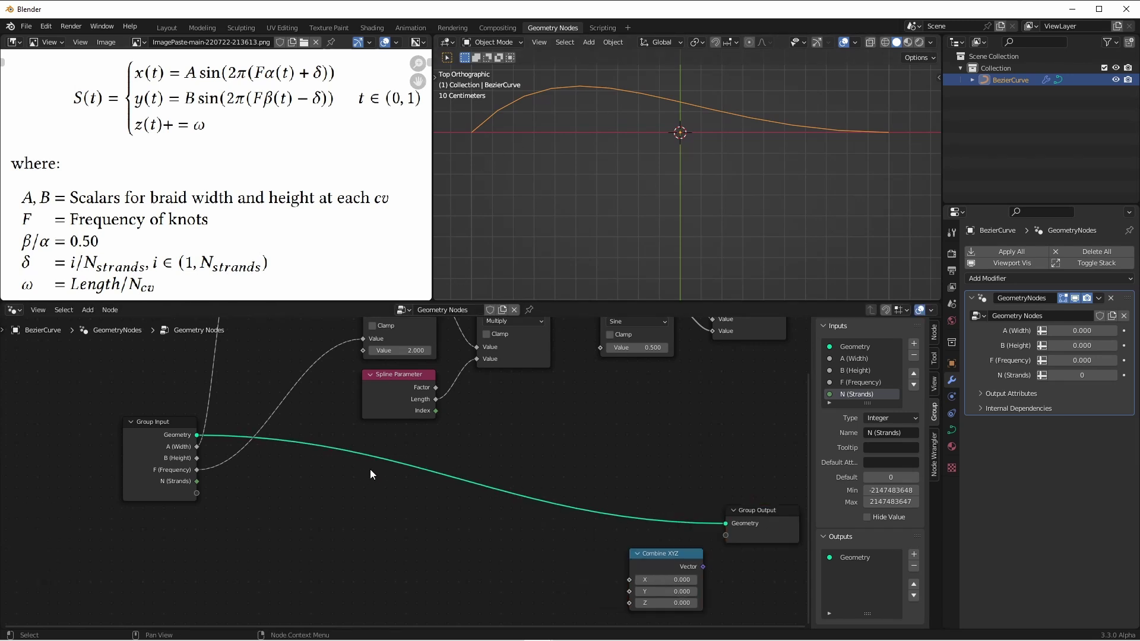
# Insert a Duplicate Elements node on the link from Group Input to Group Output and connect N (Strands) to its Amount.
pyautogui.hotkey('shift', 'a')
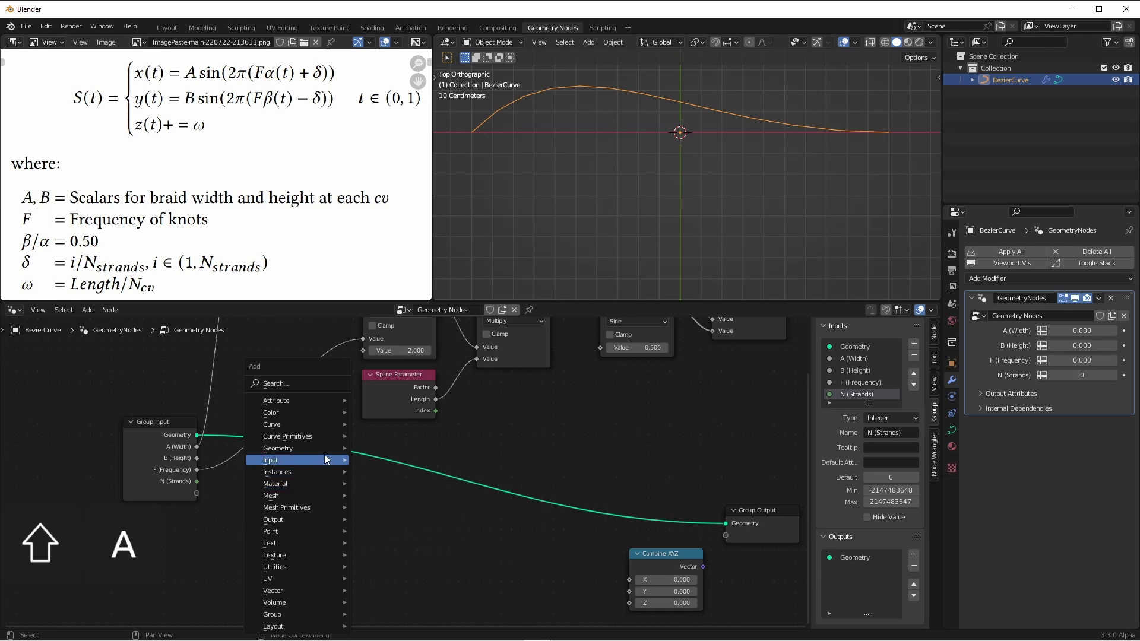
pyautogui.moveTo(323, 451)
pyautogui.click(392, 486)
pyautogui.click(393, 493)
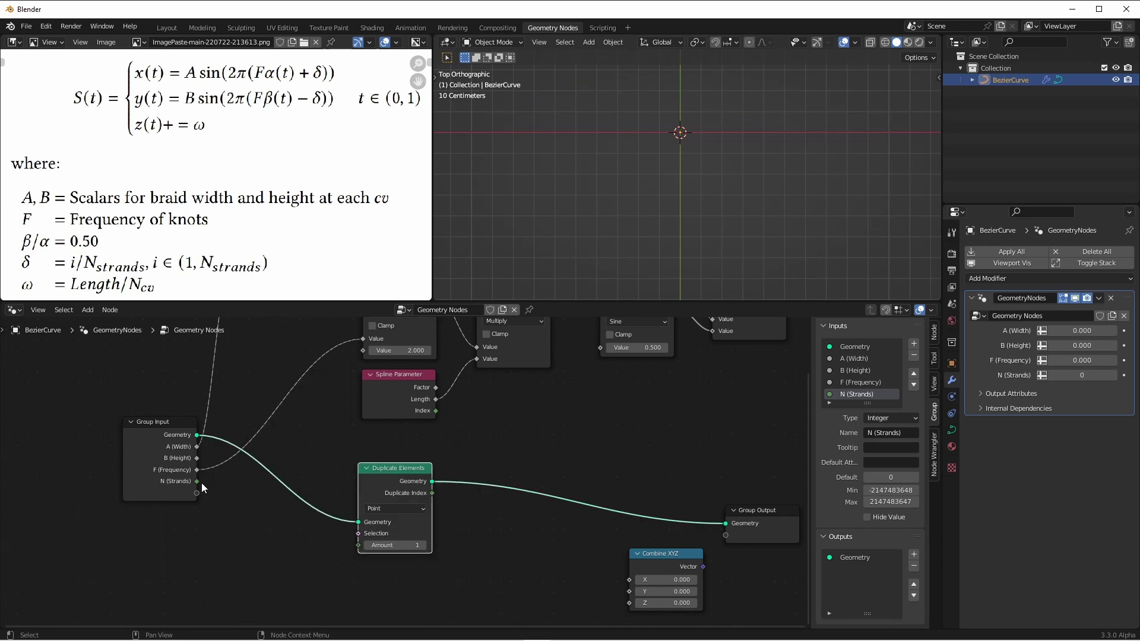
pyautogui.moveTo(197, 481); pyautogui.dragTo(357, 568)
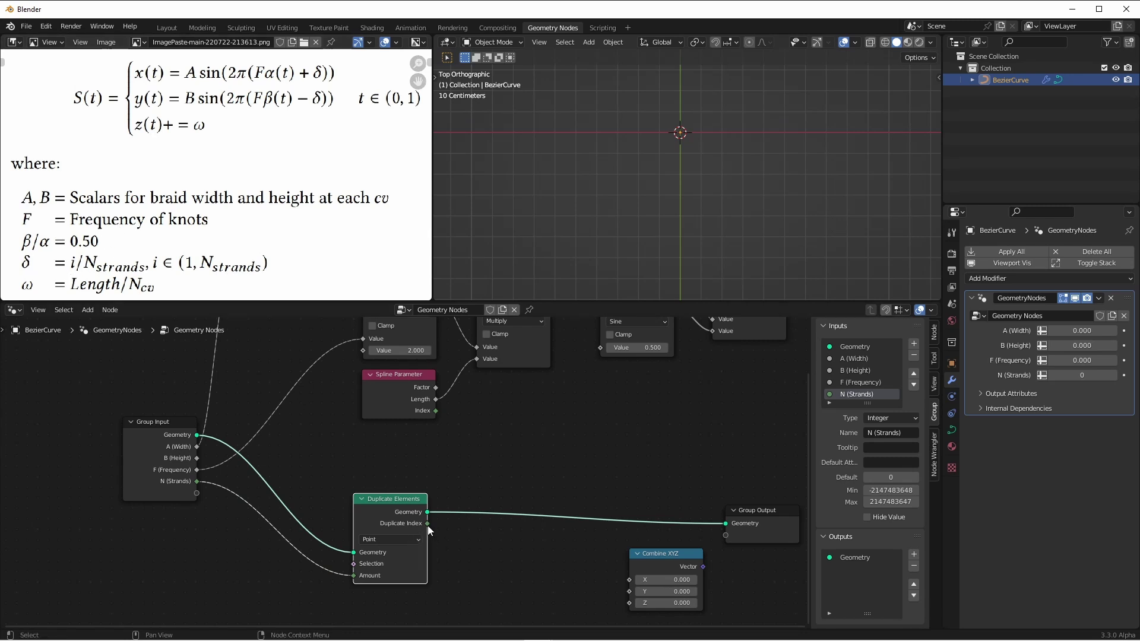
# Add a Divide math node that divides the Duplicate Index by N (Strands), and arrange it beside the Duplicate Elements node.
pyautogui.moveTo(428, 523); pyautogui.dragTo(525, 431)
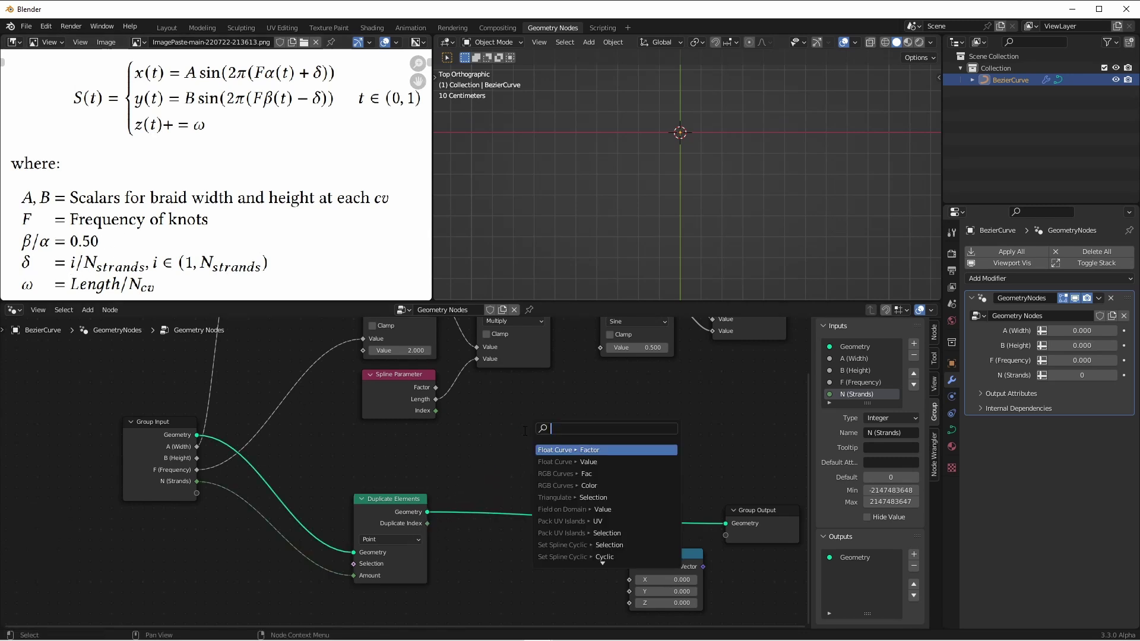
pyautogui.write('d')
pyautogui.click(570, 450)
pyautogui.moveTo(197, 481); pyautogui.dragTo(495, 493)
pyautogui.moveTo(408, 500); pyautogui.dragTo(410, 515)
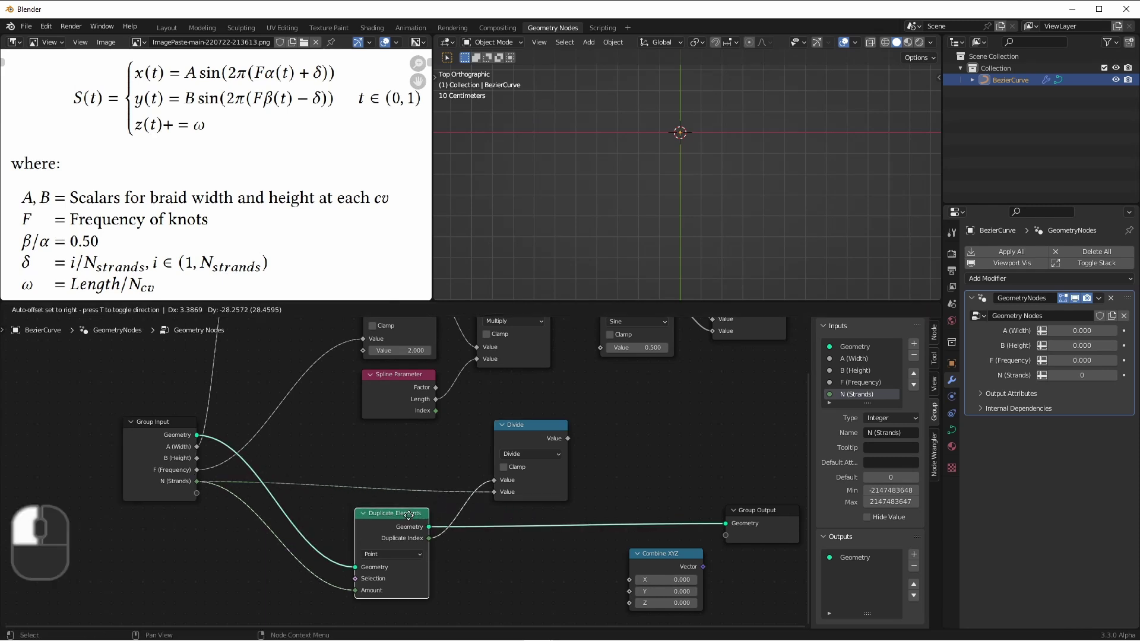
pyautogui.moveTo(519, 426); pyautogui.dragTo(505, 411)
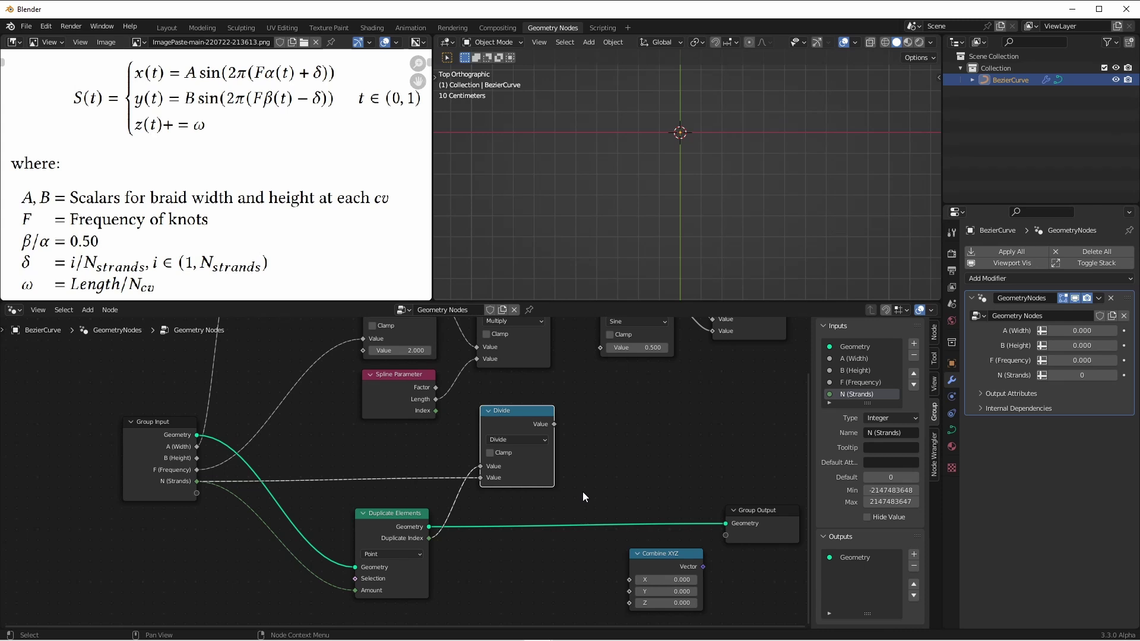
pyautogui.moveTo(547, 454); pyautogui.dragTo(574, 461)
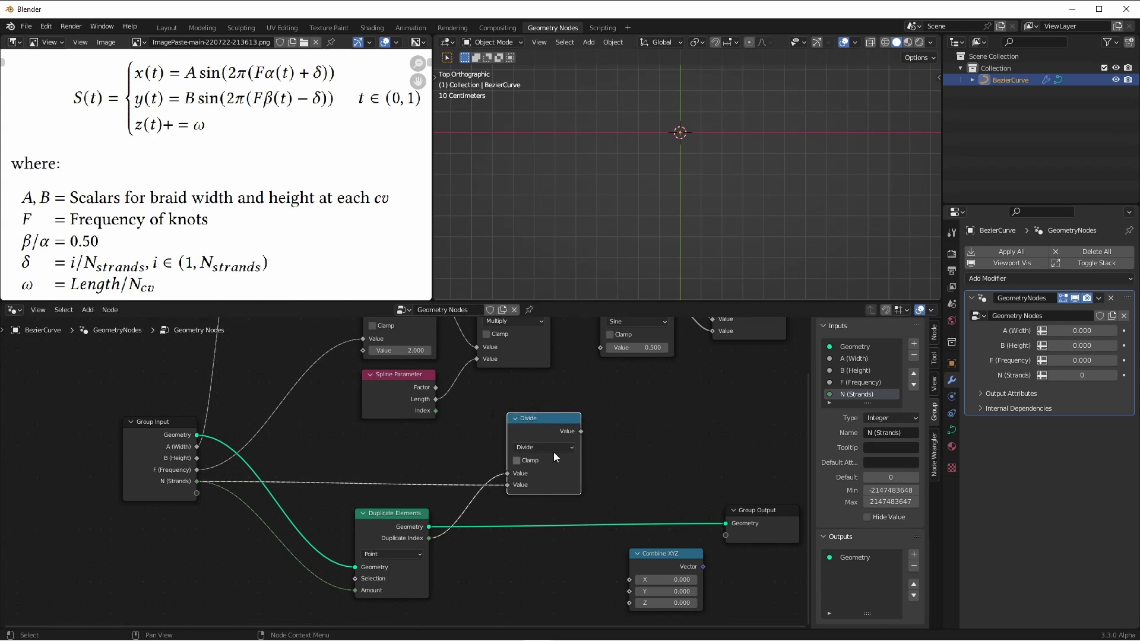
# Duplicate the Divide node and change the copy, placed after the Duplicate Index output, to Add.
pyautogui.moveTo(544, 421); pyautogui.dragTo(565, 408)
pyautogui.hotkey('shift', 'd')
pyautogui.click(504, 524)
pyautogui.click(501, 526)
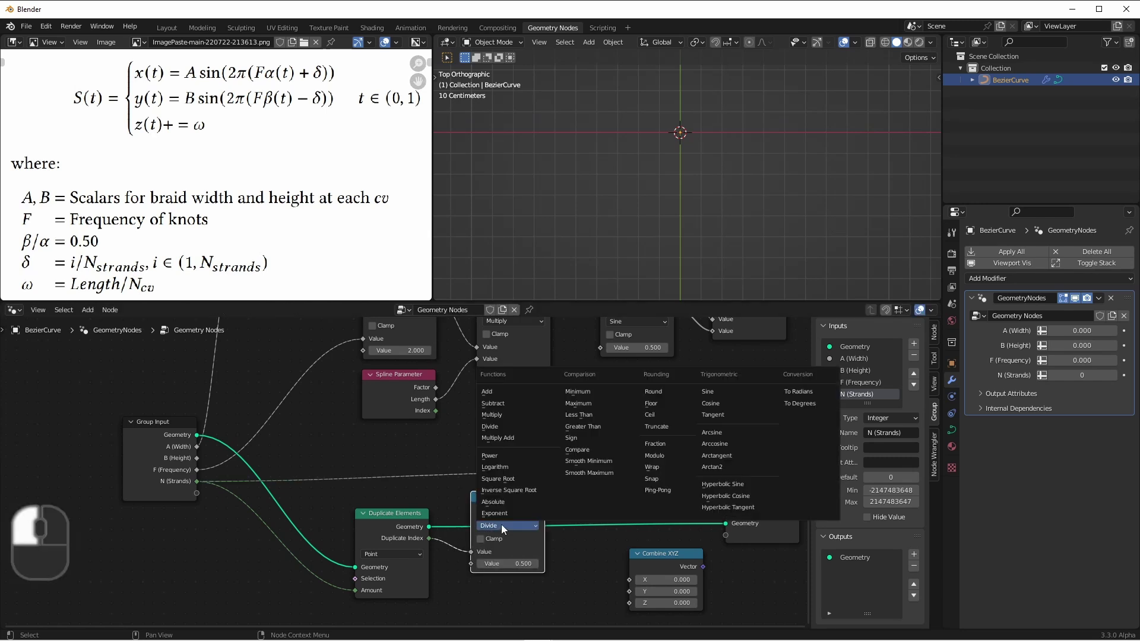
pyautogui.click(486, 392)
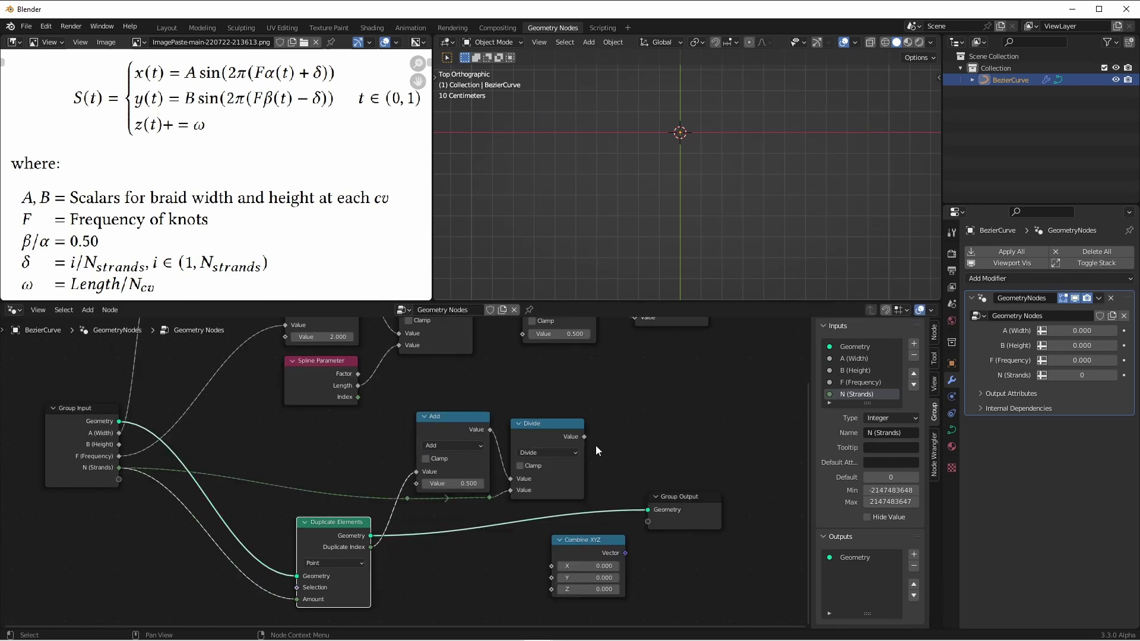
# Attach a Reroute node to the Divide node's output.
pyautogui.keyDown('shift'); pyautogui.moveTo(596, 446); pyautogui.dragTo(539, 437, button='middle'); pyautogui.keyUp('shift')
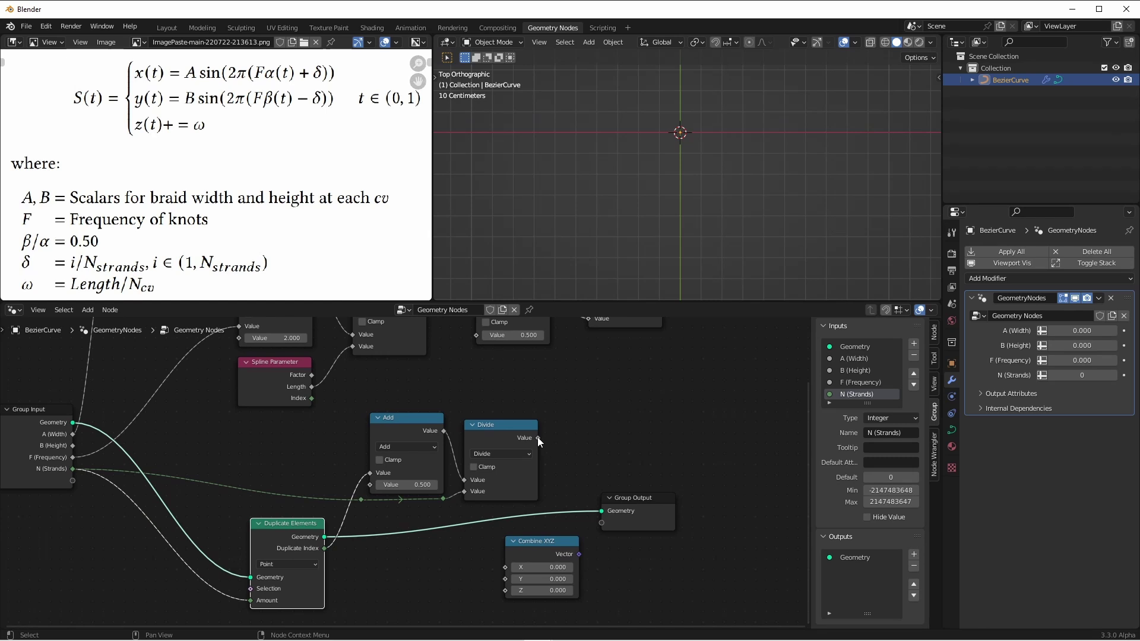
pyautogui.moveTo(538, 439)
pyautogui.moveTo(537, 438); pyautogui.dragTo(636, 396)
pyautogui.write('re')
pyautogui.press('Return')
pyautogui.click(600, 420)
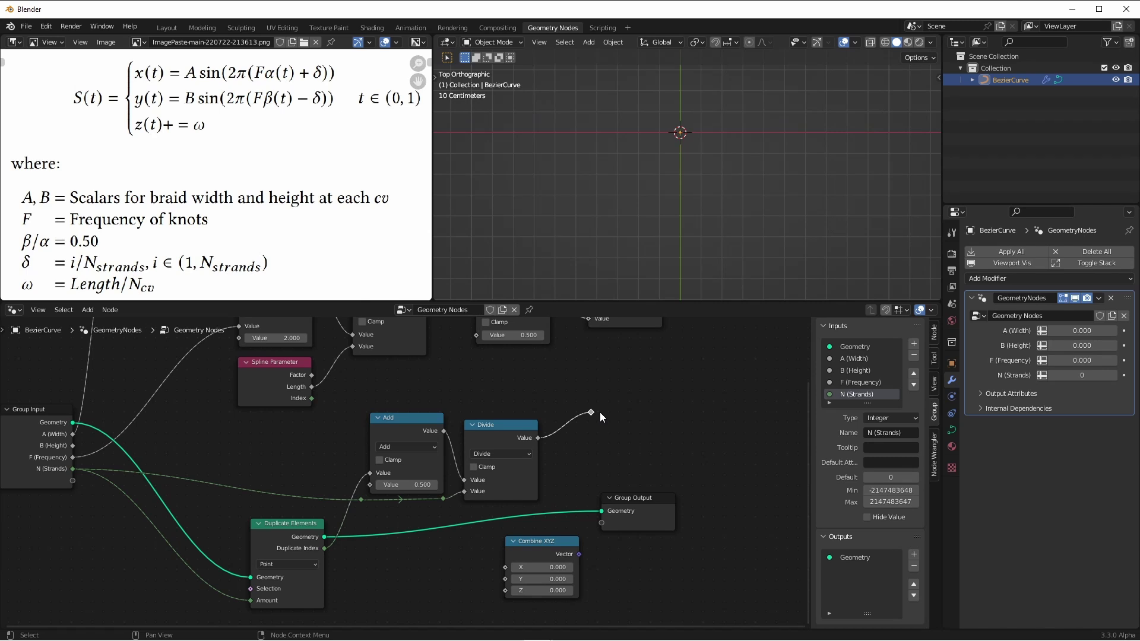
pyautogui.press('F2')
pyautogui.write('delta')
pyautogui.press('Return')
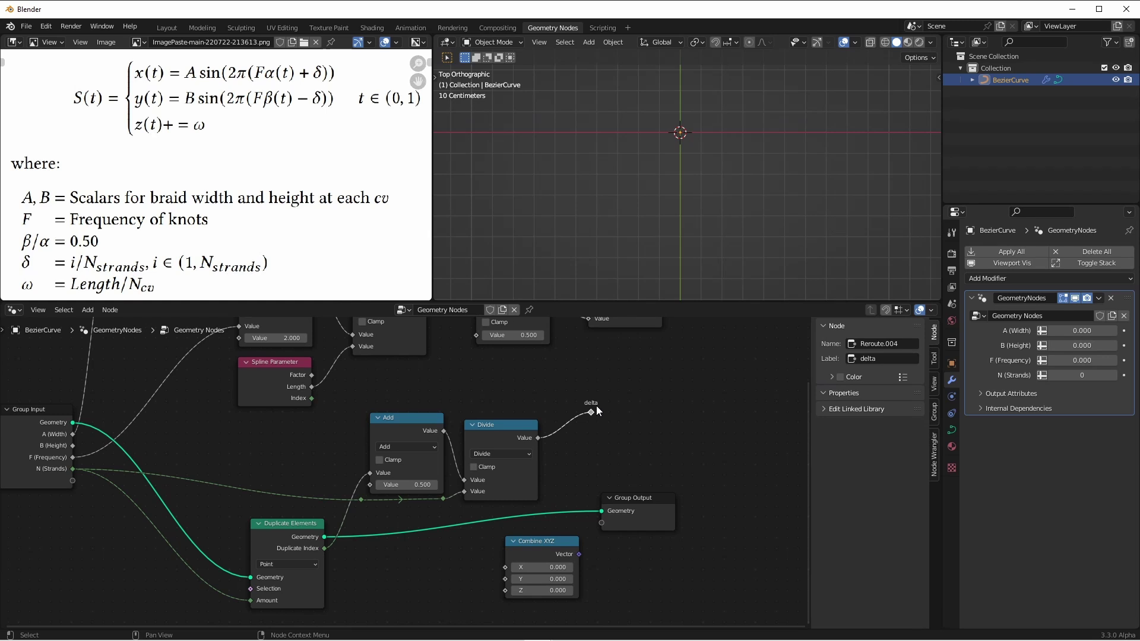
pyautogui.press('F2')
pyautogui.click(604, 412)
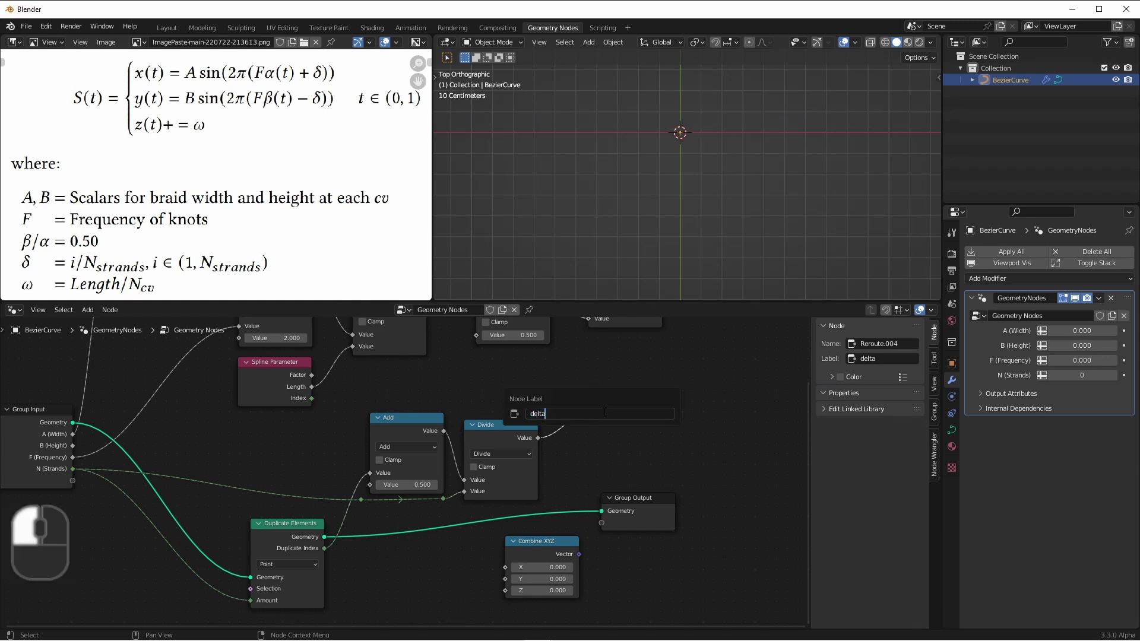
pyautogui.press('BackSpace')
pyautogui.press('BackSpace')
pyautogui.press('BackSpace')
pyautogui.press('BackSpace')
pyautogui.press('BackSpace')
pyautogui.press('Return')
# Enclose the reroute in a frame and label the frame δ.
pyautogui.moveTo(579, 390); pyautogui.dragTo(603, 431)
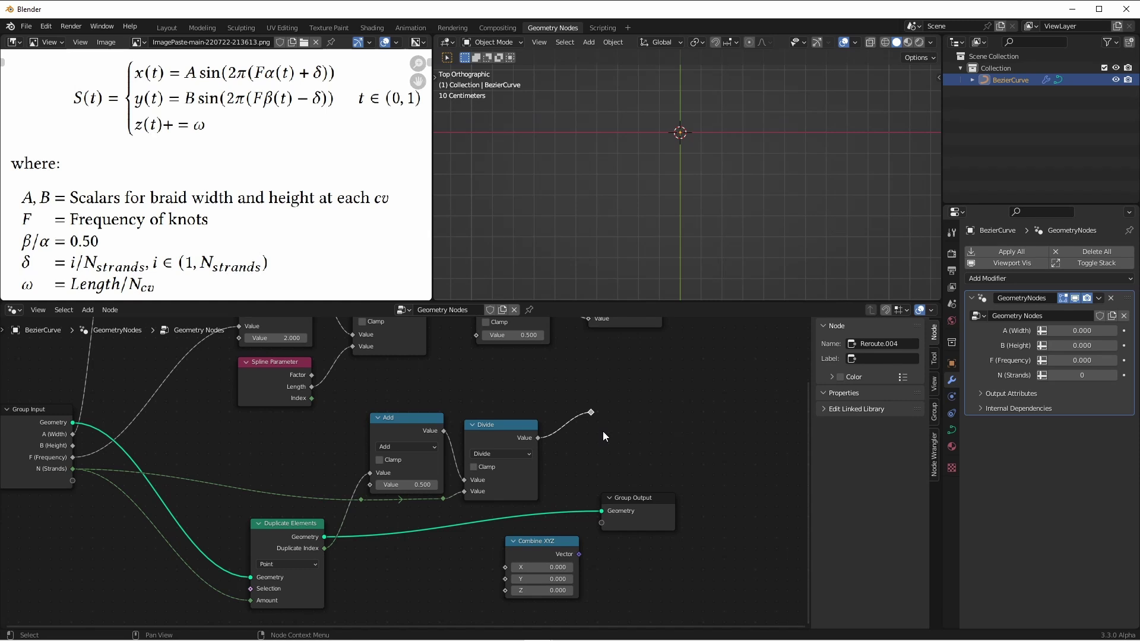
pyautogui.hotkey('ctrl', 'j')
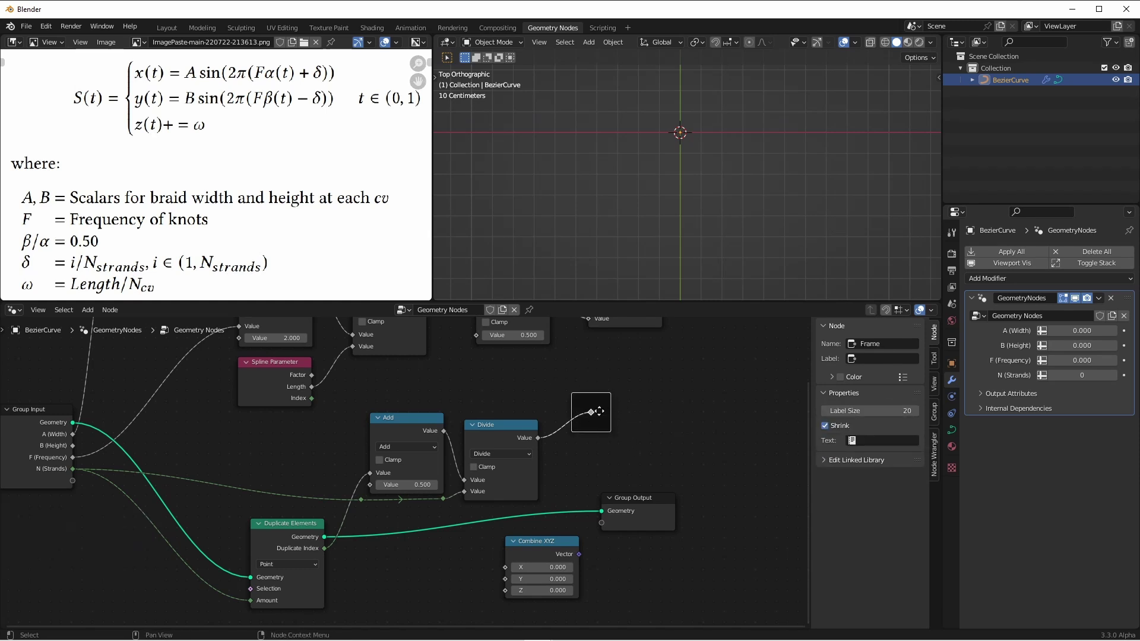
pyautogui.click(600, 410)
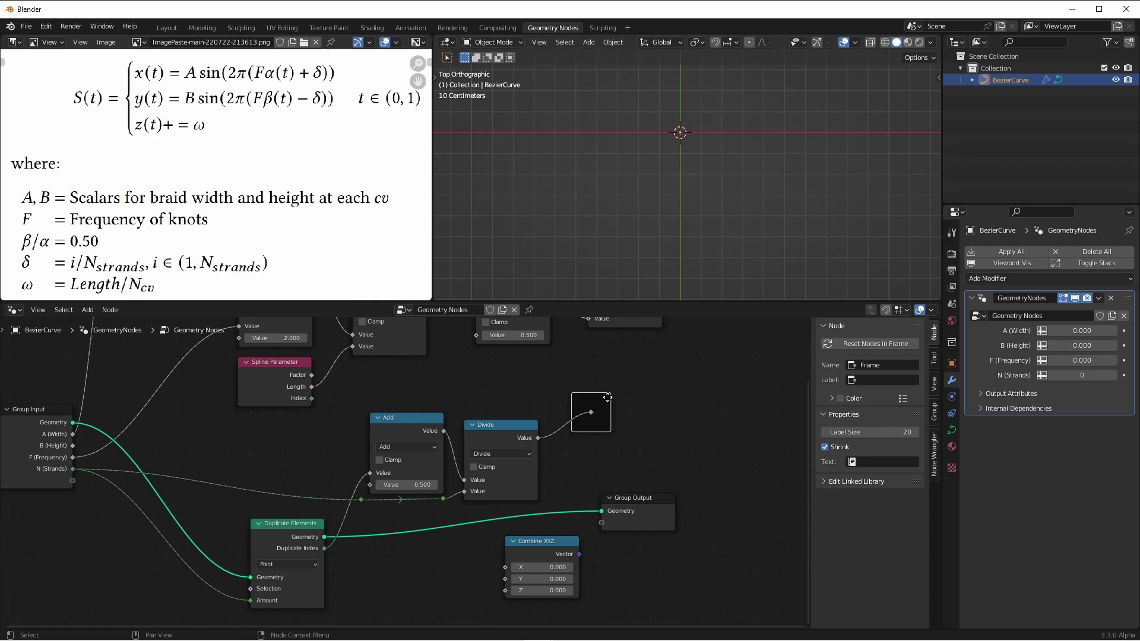
pyautogui.press('F2')
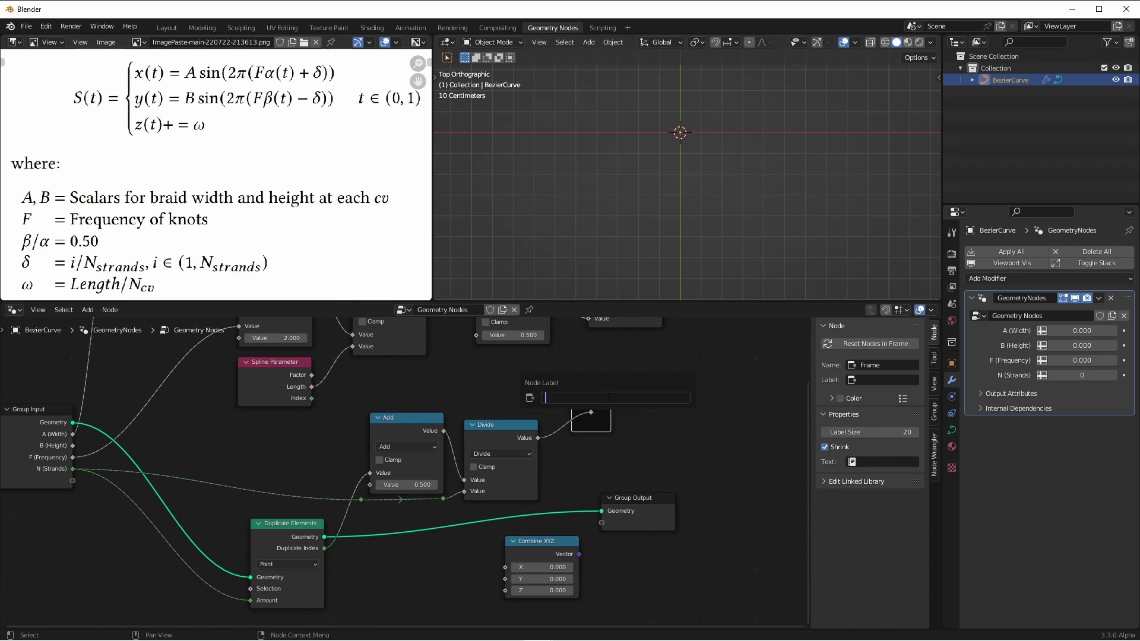
pyautogui.press('super+period')
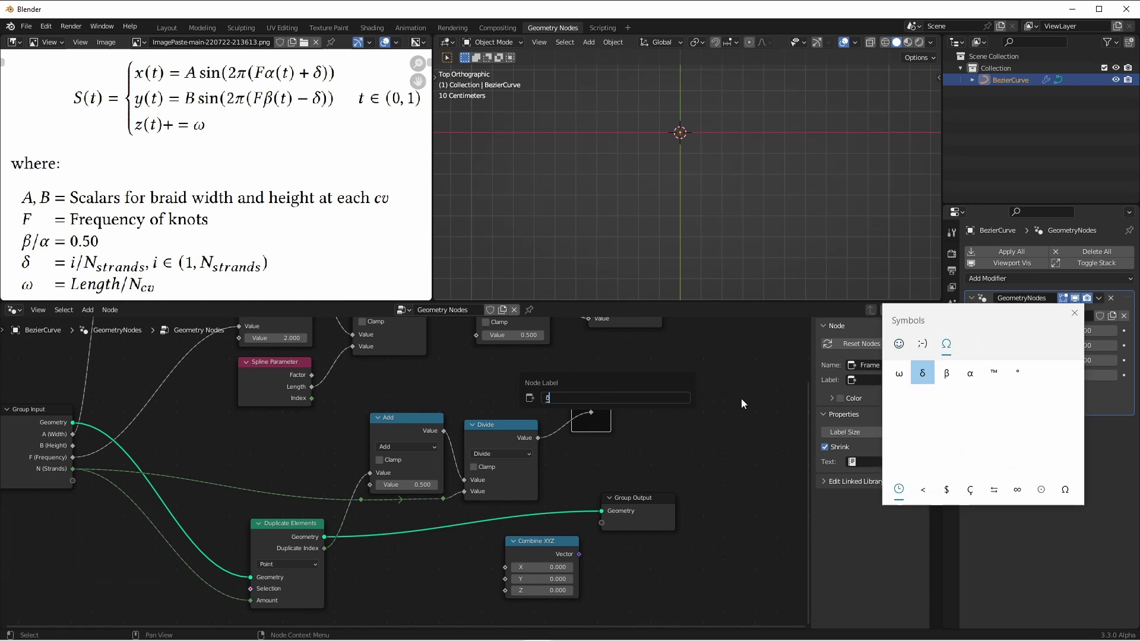
pyautogui.click(742, 399)
pyautogui.press('Return')
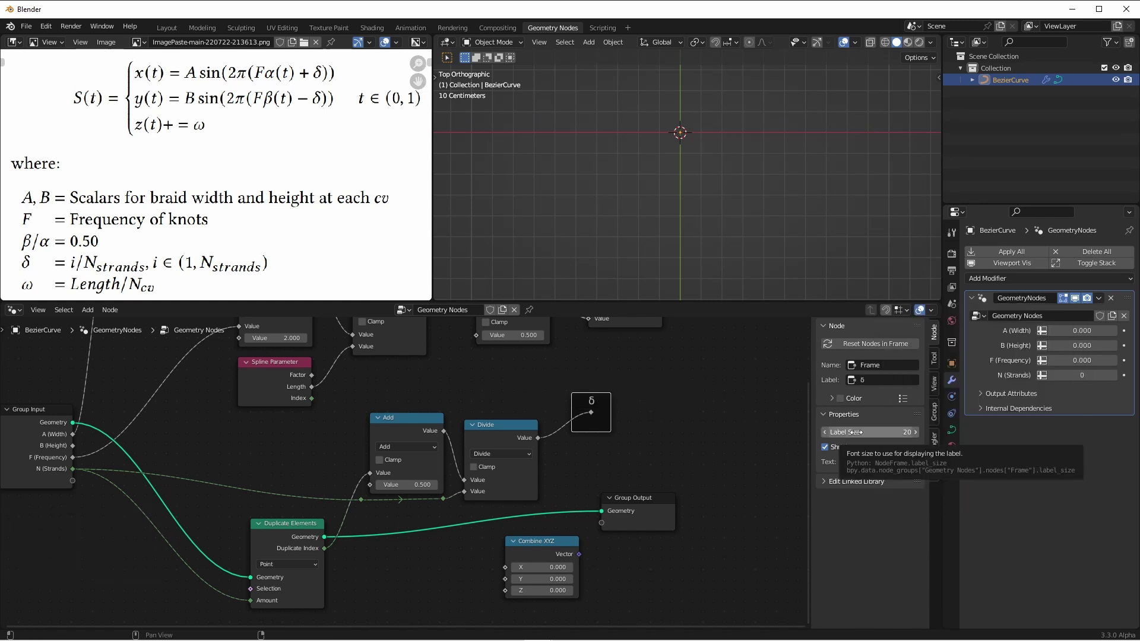
# Set the δ frame's label size to 64 and reposition the frame beside the Divide node.
pyautogui.moveTo(855, 433); pyautogui.dragTo(885, 432)
pyautogui.click(615, 405)
pyautogui.click(601, 413)
pyautogui.moveTo(611, 422)
pyautogui.mouseDown()
pyautogui.moveTo(602, 408)
pyautogui.moveTo(599, 421)
pyautogui.mouseUp()
pyautogui.moveTo(600, 420); pyautogui.dragTo(595, 420, button='middle')
pyautogui.click(594, 421)
pyautogui.press('g')
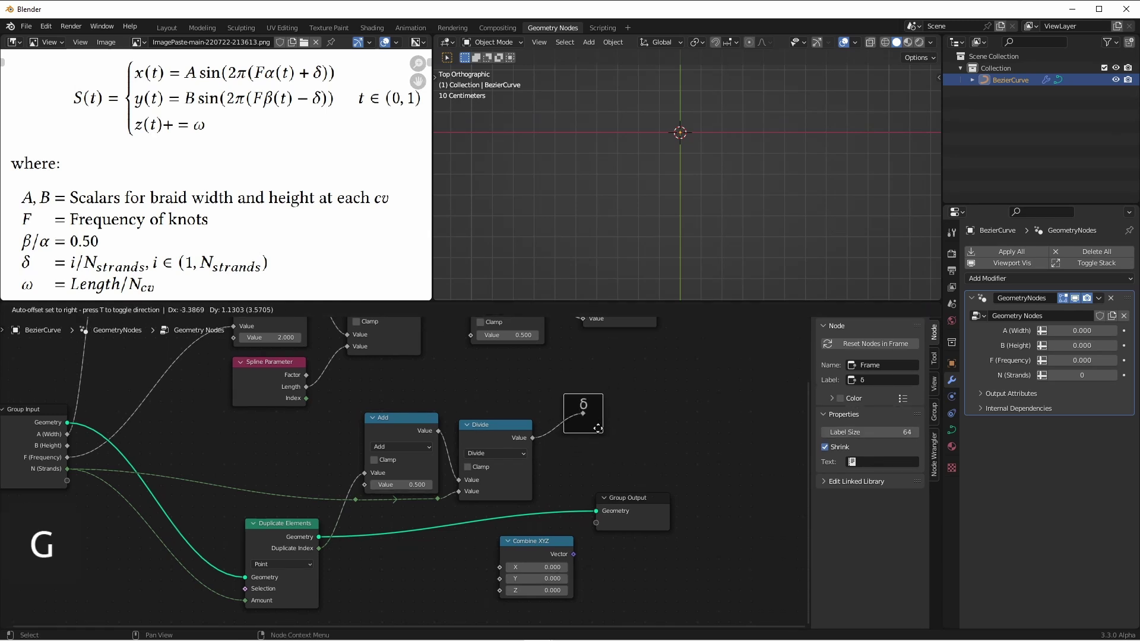
pyautogui.click(598, 428)
# Change the unconnected Multiply node before Sine to Add, and feed it the second Multiply's output and the δ reroute.
pyautogui.press('Home')
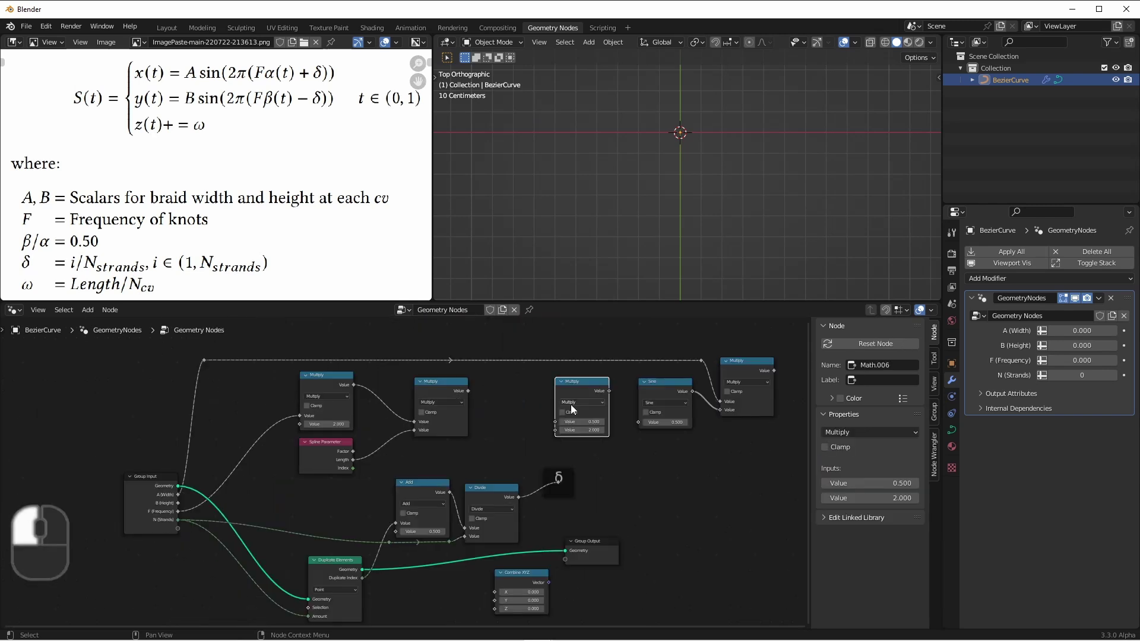
pyautogui.click(571, 404)
pyautogui.click(565, 425)
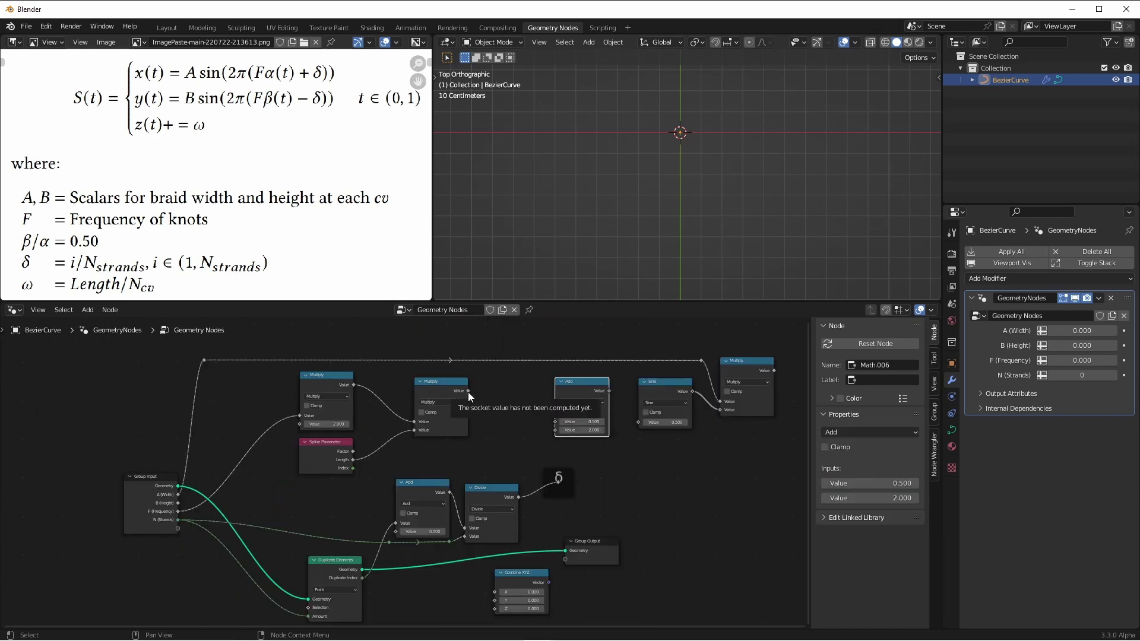
pyautogui.moveTo(467, 391); pyautogui.dragTo(555, 422)
pyautogui.click(559, 482)
pyautogui.moveTo(559, 483); pyautogui.dragTo(555, 430)
pyautogui.moveTo(609, 391); pyautogui.dragTo(639, 422)
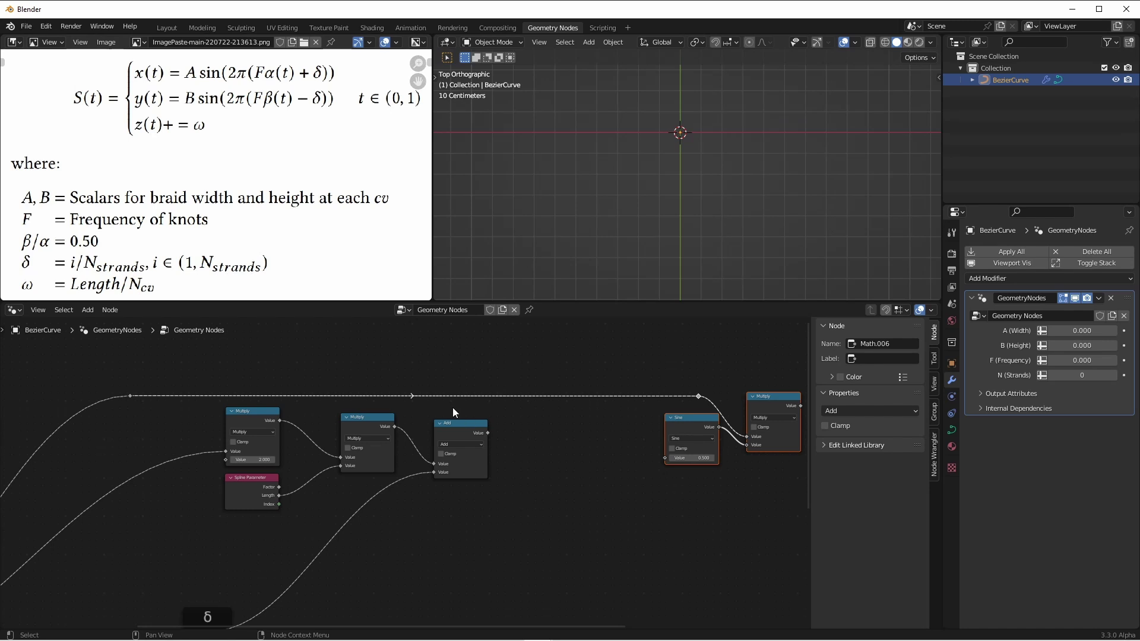
# Duplicate the second Multiply node, place the copy between Add and Sine, and connect the Add output to its first value.
pyautogui.click(364, 423)
pyautogui.hotkey('shift', 'd')
pyautogui.click(548, 424)
pyautogui.moveTo(488, 433); pyautogui.dragTo(524, 459)
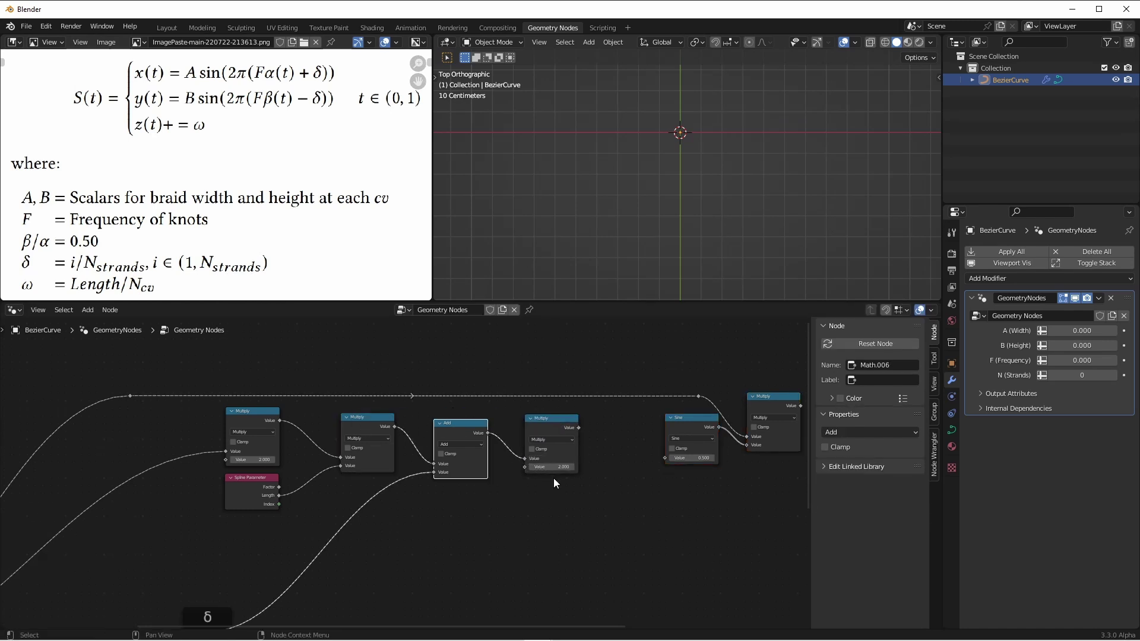
# Set the second value of the Multiply node after Add to tau.
pyautogui.scroll(3, 553, 478)
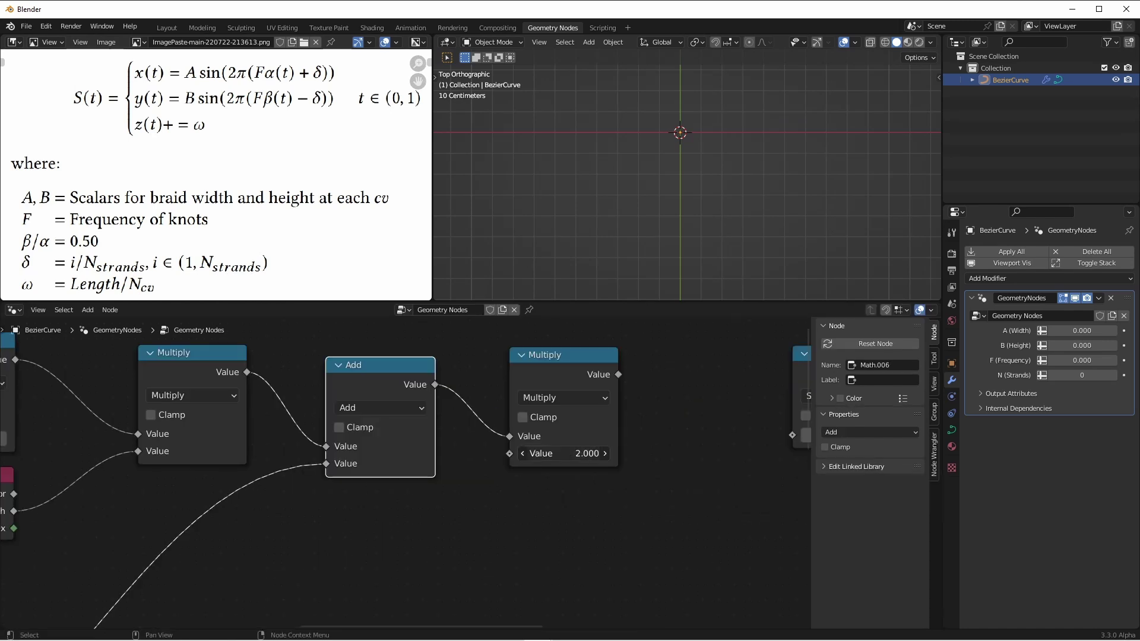
pyautogui.click(566, 460)
pyautogui.write('tau')
pyautogui.press('Return')
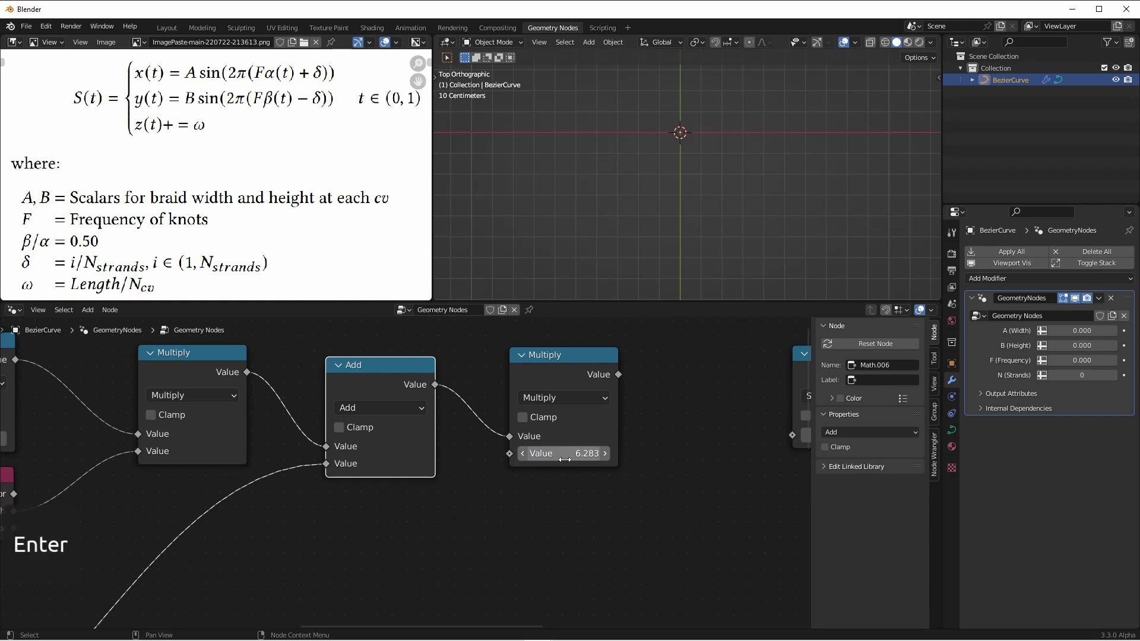
pyautogui.scroll(-2, 435, 484)
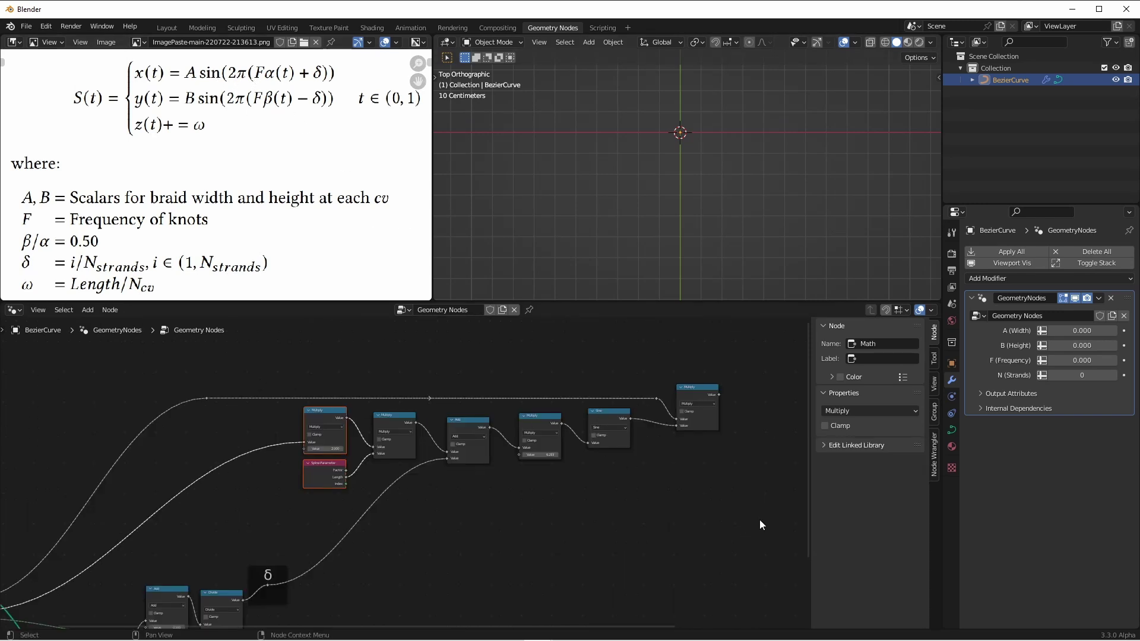
# Enclose the sine-chain nodes in a frame labelled X and feed the final Multiply output into a Combine XYZ node's X input.
pyautogui.moveTo(759, 521); pyautogui.dragTo(250, 351)
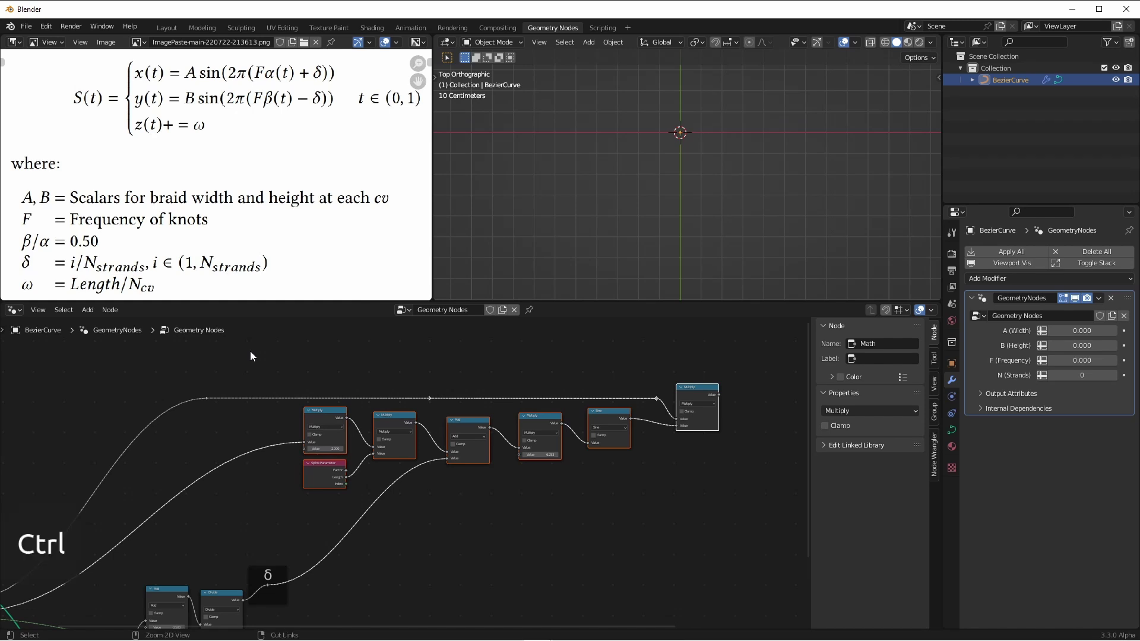
pyautogui.hotkey('ctrl', 'j')
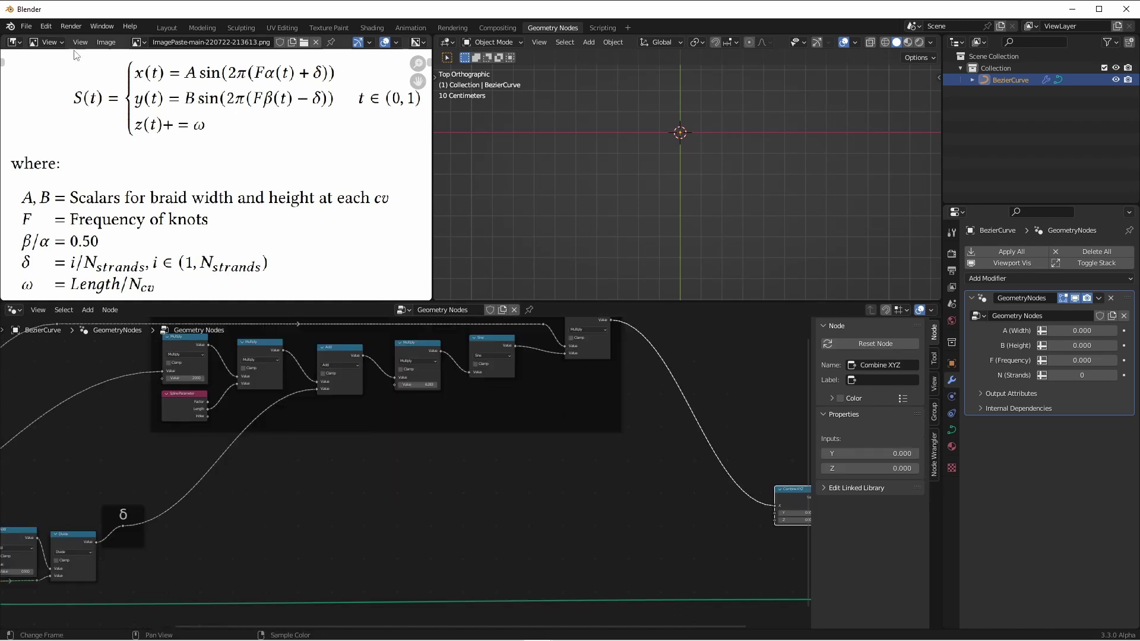
pyautogui.scroll(-2, 573, 450)
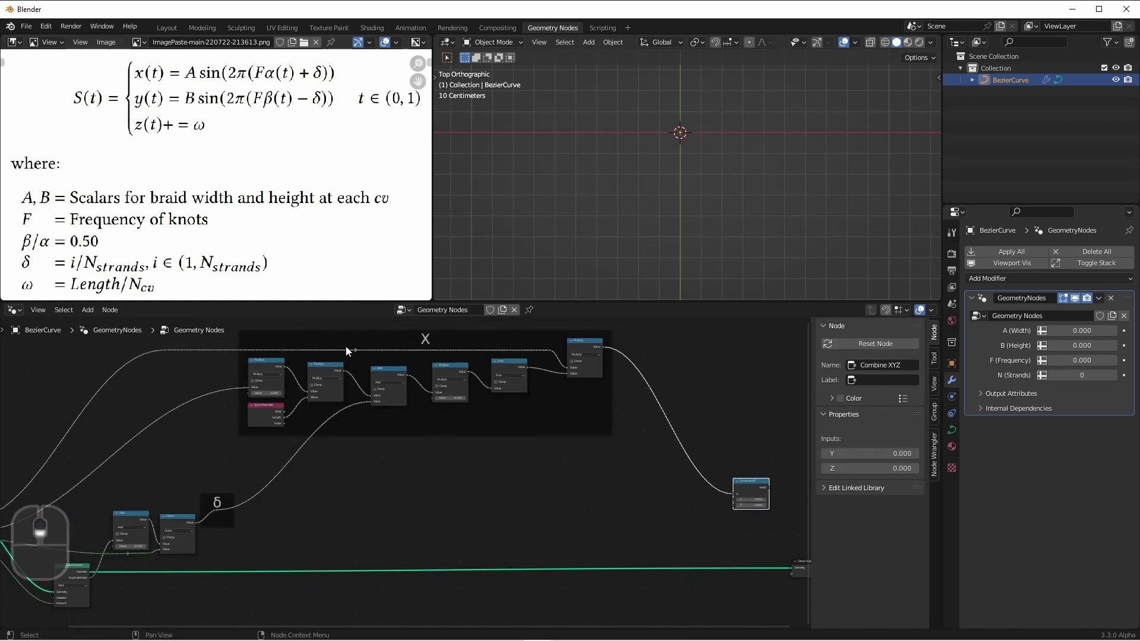
# Duplicate the X frame with its nodes, place the copy below the original and label it Y.
pyautogui.keyDown('shift'); pyautogui.moveTo(478, 422); pyautogui.dragTo(523, 466, button='middle'); pyautogui.keyUp('shift')
pyautogui.moveTo(672, 492); pyautogui.dragTo(254, 355)
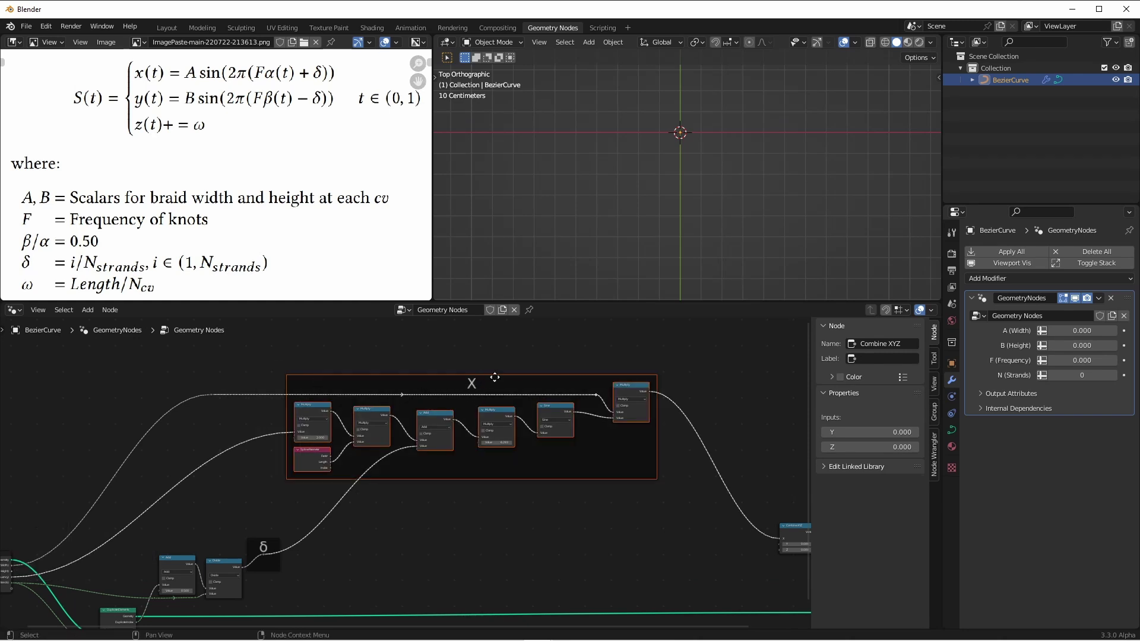
pyautogui.hotkey('shift', 'd')
pyautogui.click(583, 528)
pyautogui.press('Return')
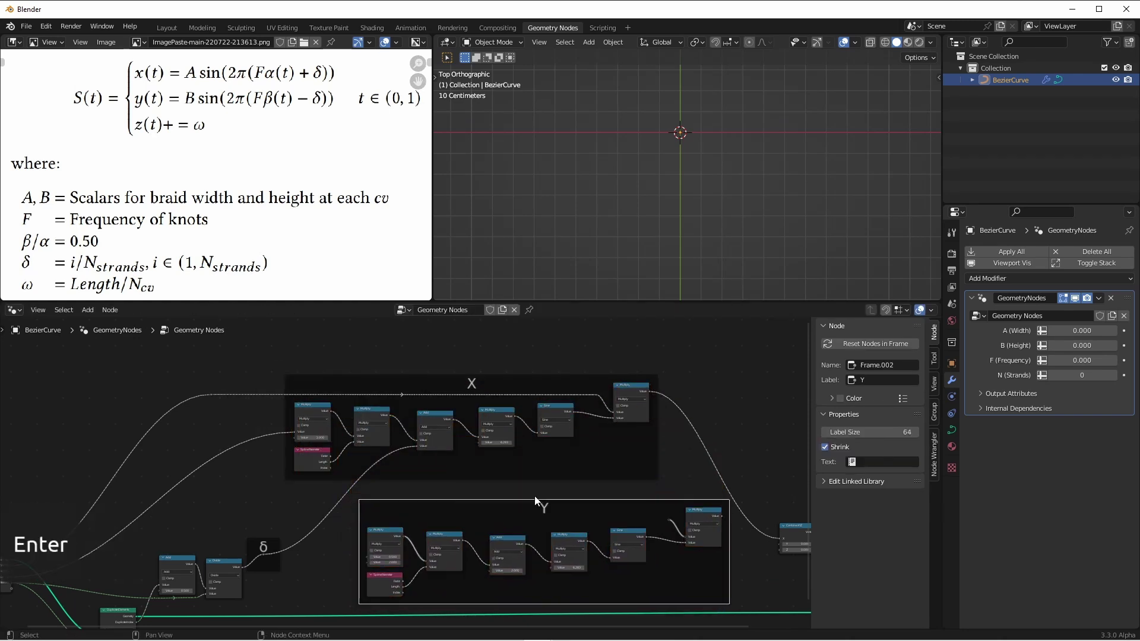
pyautogui.scroll(3, 557, 486)
pyautogui.scroll(-2, 383, 446)
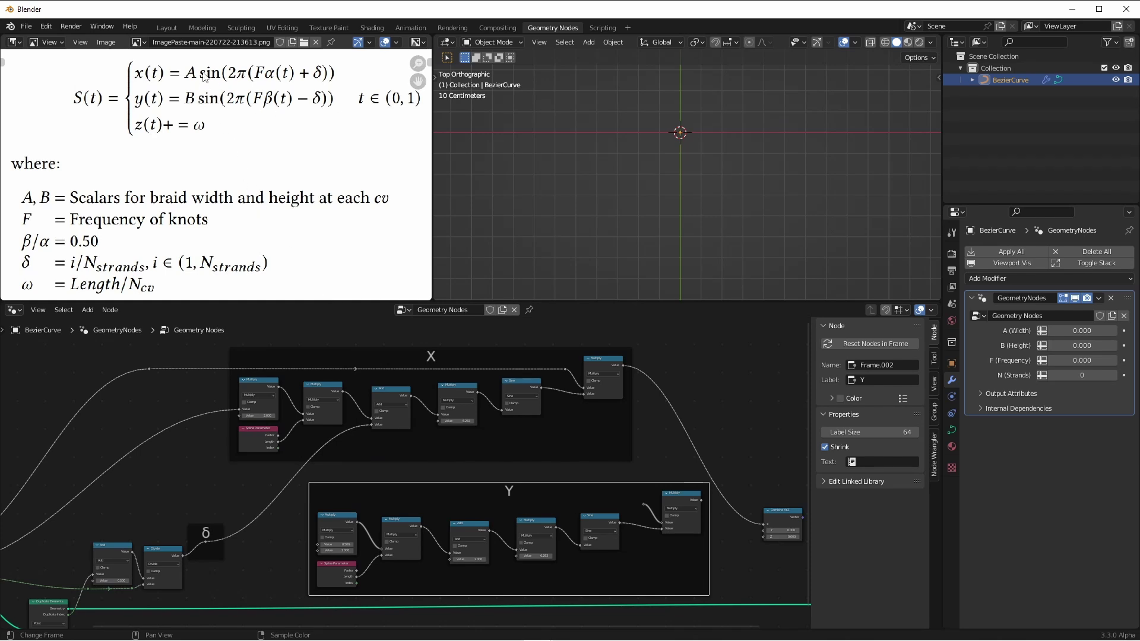
# Connect the group input's B (Height) through a reroute to the first value of the last Multiply in the Y frame.
pyautogui.moveTo(246, 534); pyautogui.dragTo(323, 433, button='middle')
pyautogui.scroll(6, 58, 464)
pyautogui.keyDown('shift'); pyautogui.moveTo(26, 462); pyautogui.dragTo(62, 457, button='middle'); pyautogui.keyUp('shift')
pyautogui.moveTo(63, 454); pyautogui.dragTo(688, 365)
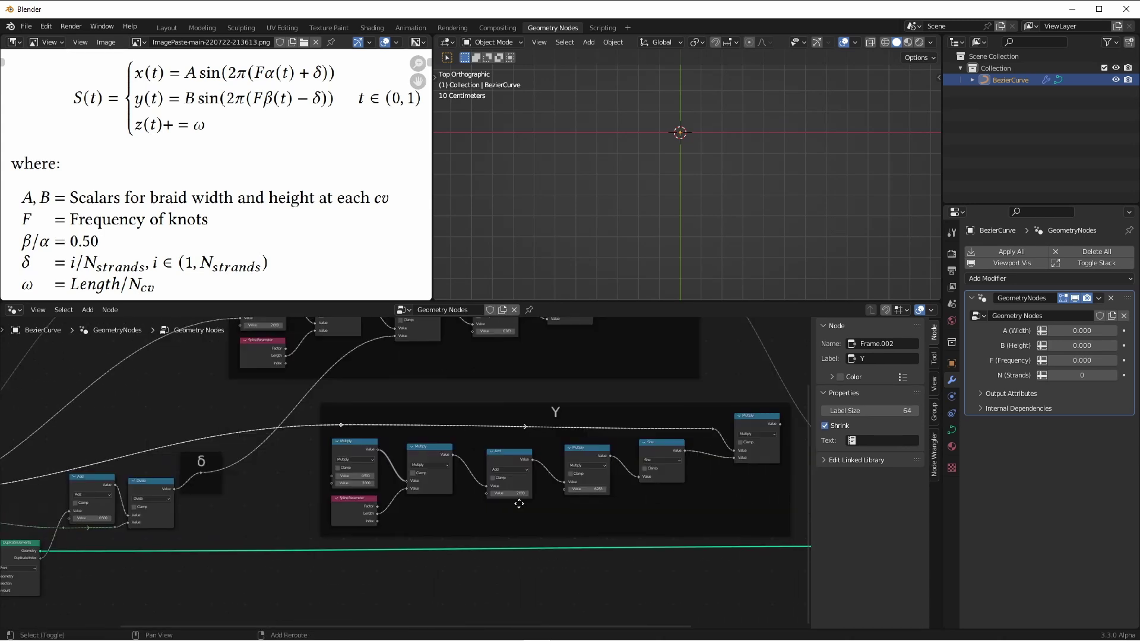
# Connect F (Frequency) to the first Multiply node in the Y frame and set that node's second value to 1.
pyautogui.keyDown('shift'); pyautogui.moveTo(519, 504); pyautogui.dragTo(557, 487, button='middle'); pyautogui.keyUp('shift')
pyautogui.scroll(5, 569, 516)
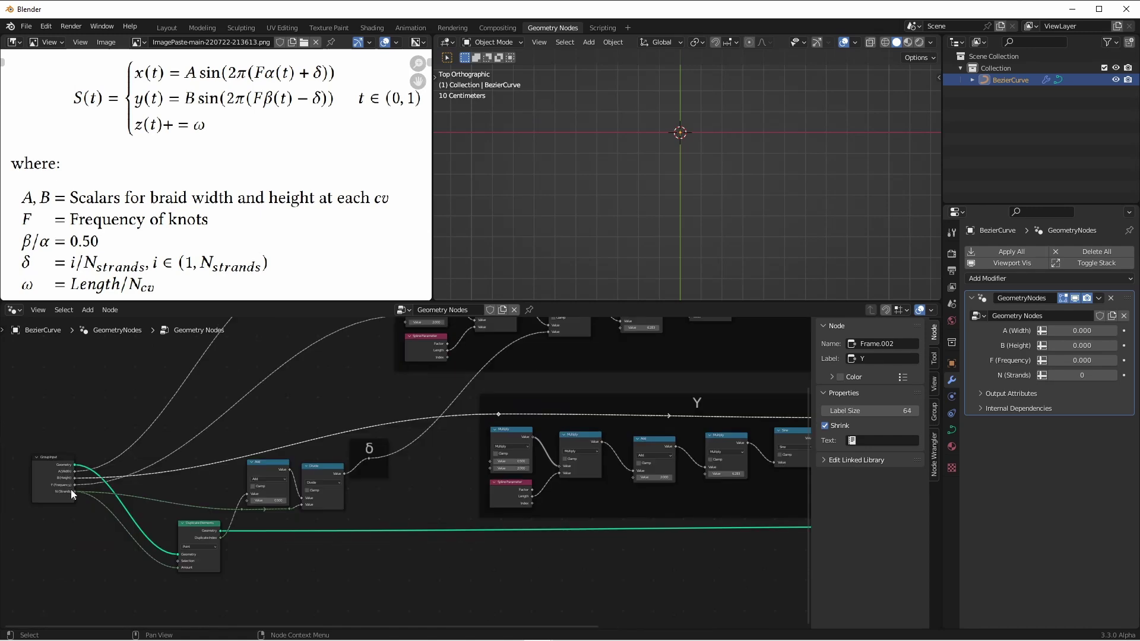
pyautogui.click(72, 486)
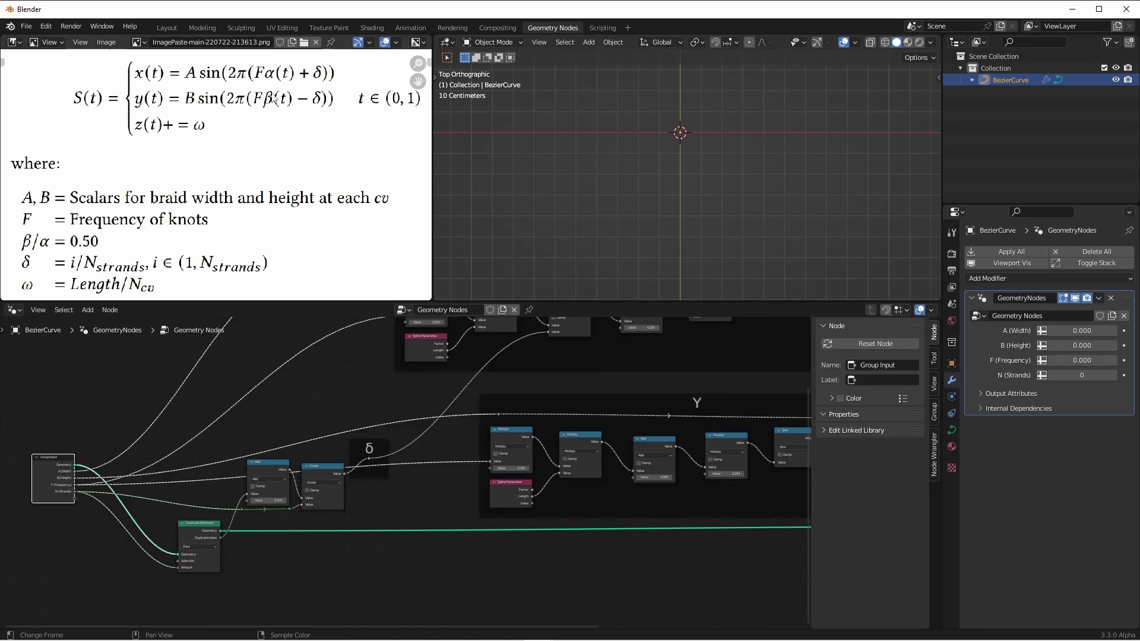
pyautogui.scroll(4, 470, 472)
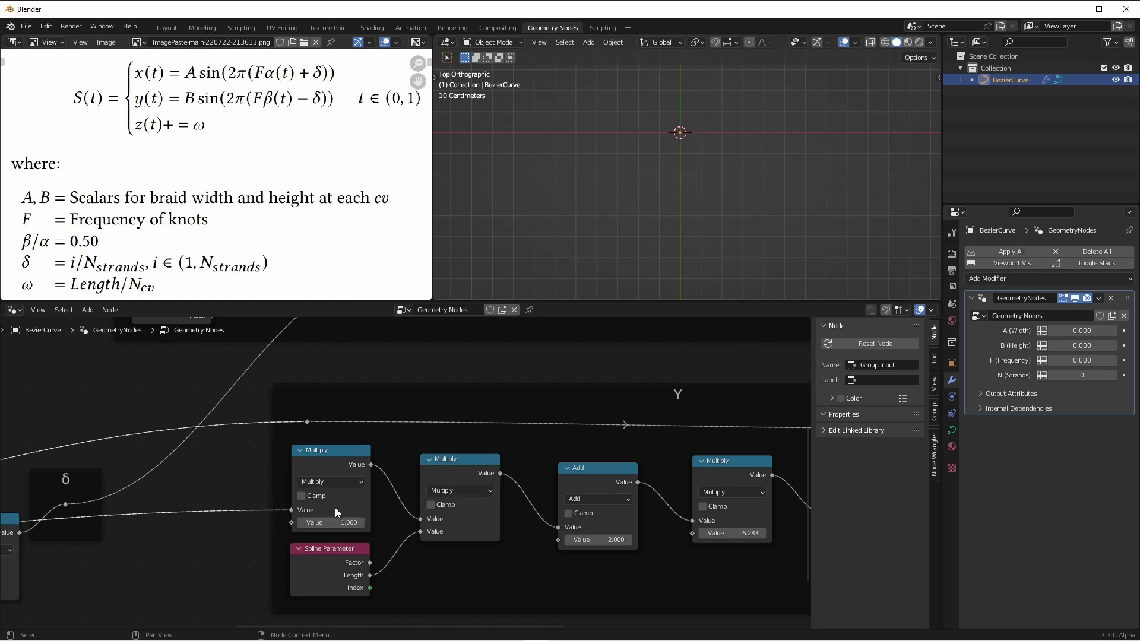
pyautogui.scroll(-2, 336, 509)
# Mute the first Multiply node in the Y frame.
pyautogui.keyDown('shift'); pyautogui.scroll(2, 339, 497); pyautogui.keyUp('shift')
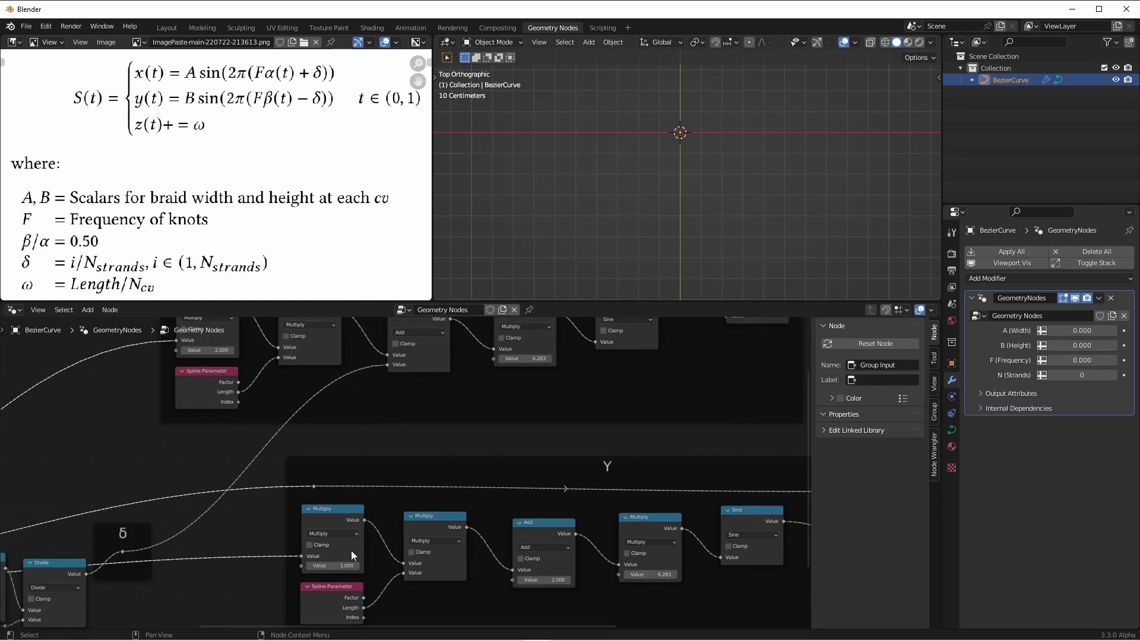
pyautogui.click(336, 515)
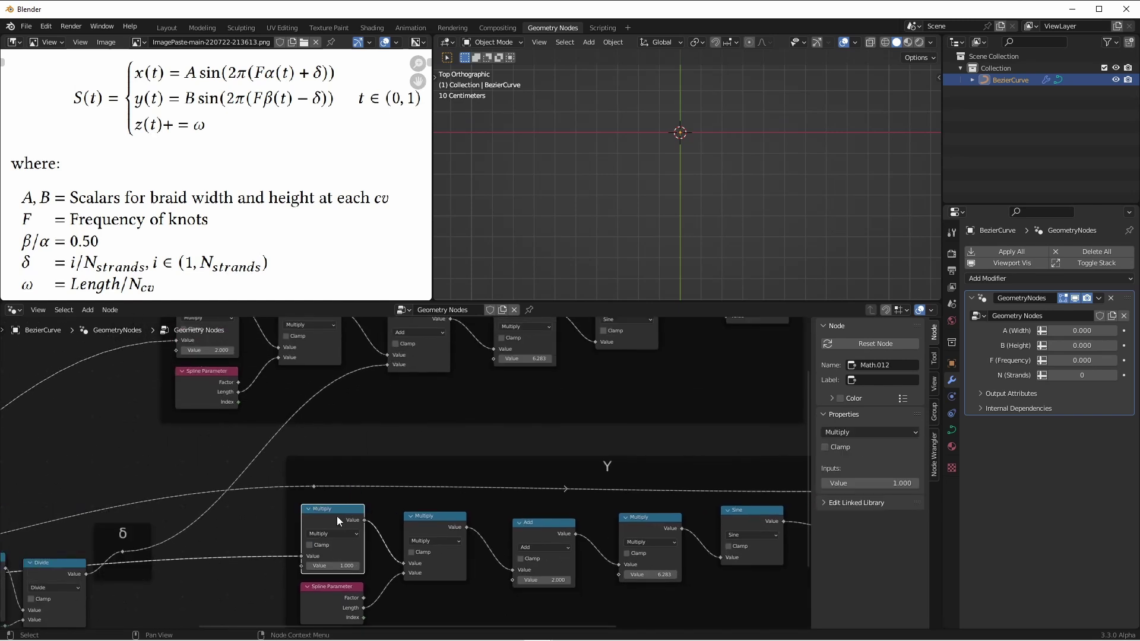
pyautogui.press('m')
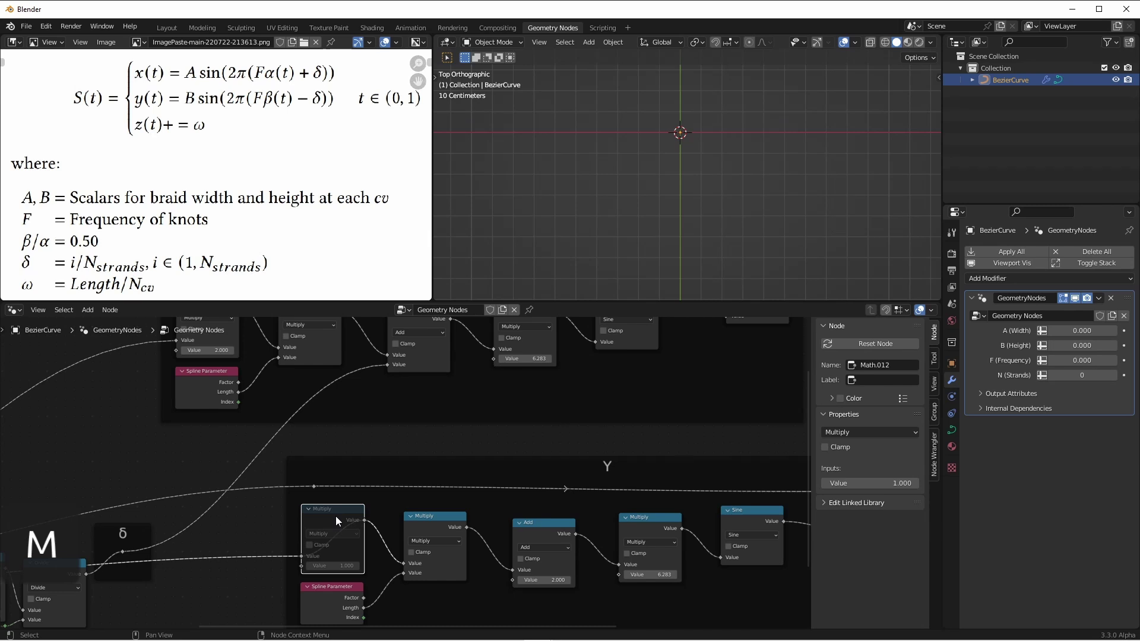
# Change the Y frame's Add node to Subtract and feed its second value from δ, repositioning the δ frame to tidy the link.
pyautogui.moveTo(336, 515); pyautogui.dragTo(315, 444, button='middle')
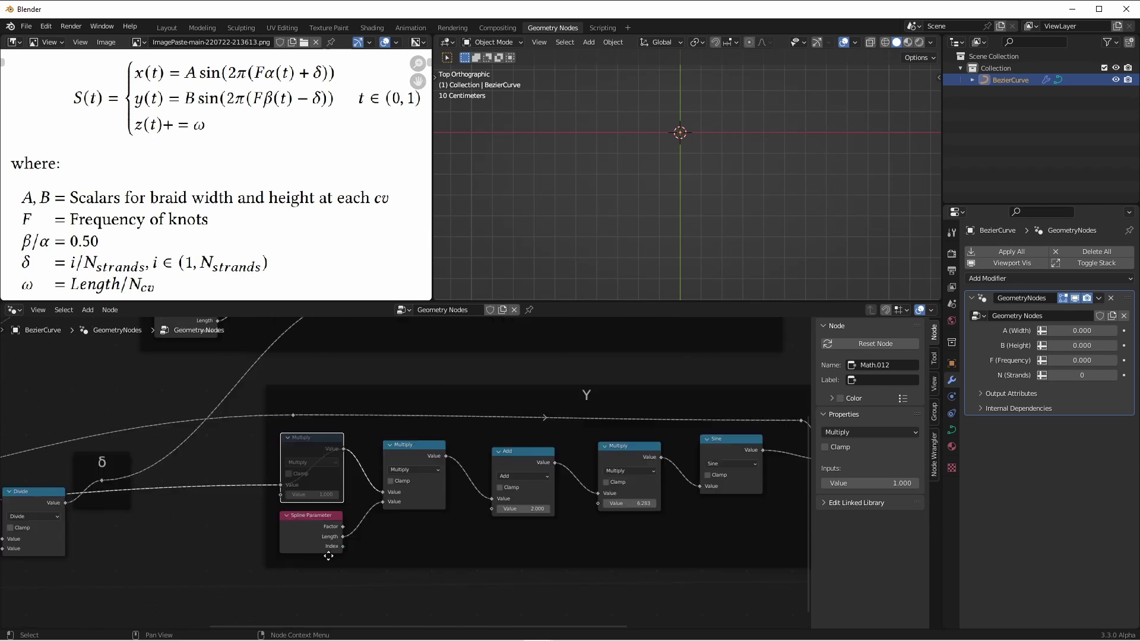
pyautogui.keyDown('shift'); pyautogui.scroll(3, 550, 550); pyautogui.keyUp('shift')
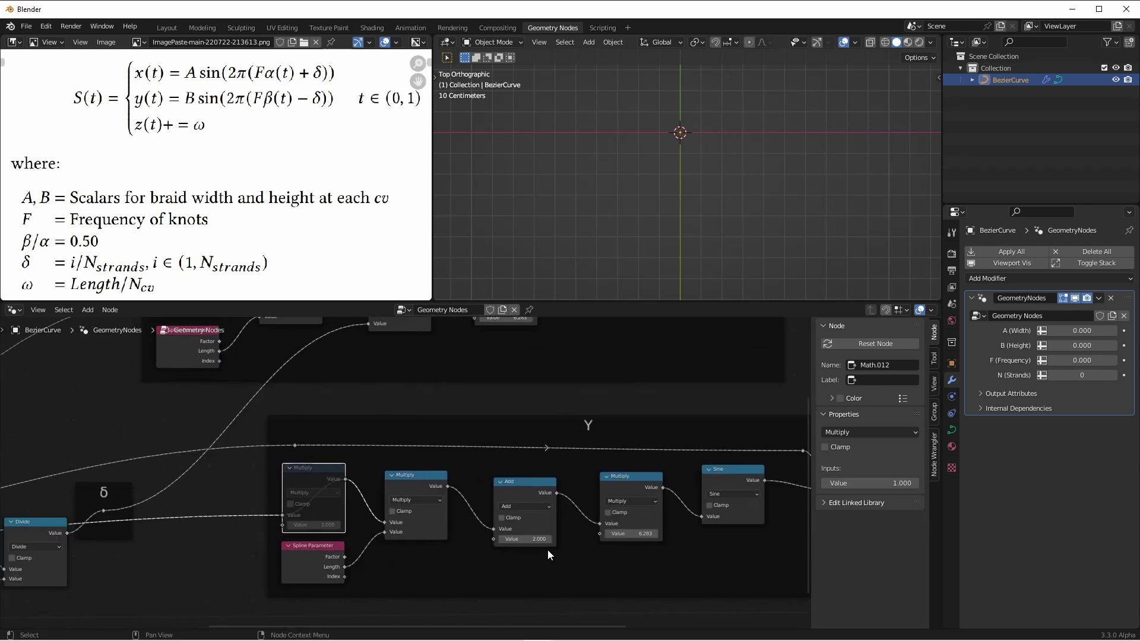
pyautogui.click(529, 506)
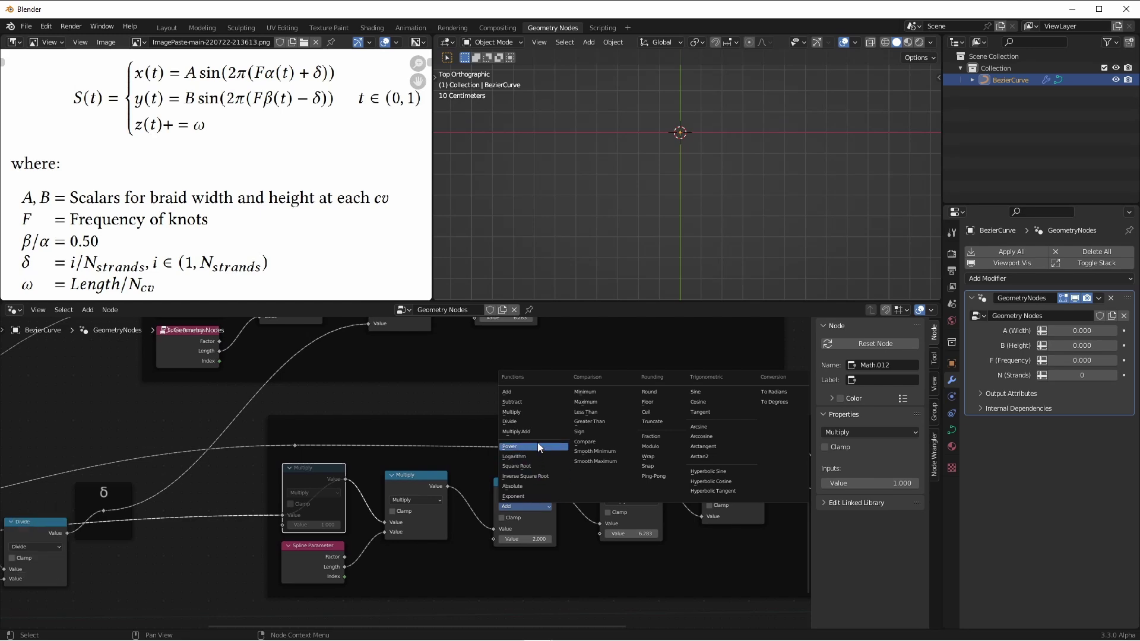
pyautogui.click(530, 402)
pyautogui.scroll(-4, 483, 507)
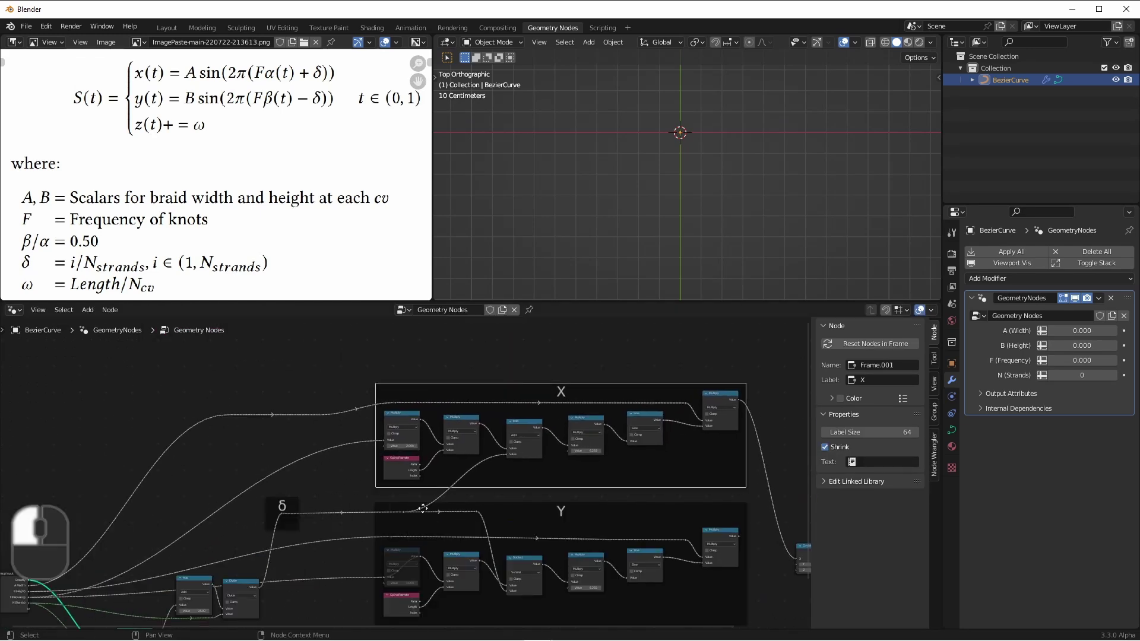
pyautogui.moveTo(282, 509); pyautogui.dragTo(294, 492)
# Connect the output of the Y frame's last Multiply node to the Y input of Combine XYZ.
pyautogui.moveTo(755, 578); pyautogui.dragTo(653, 540, button='middle')
pyautogui.scroll(7, 653, 540)
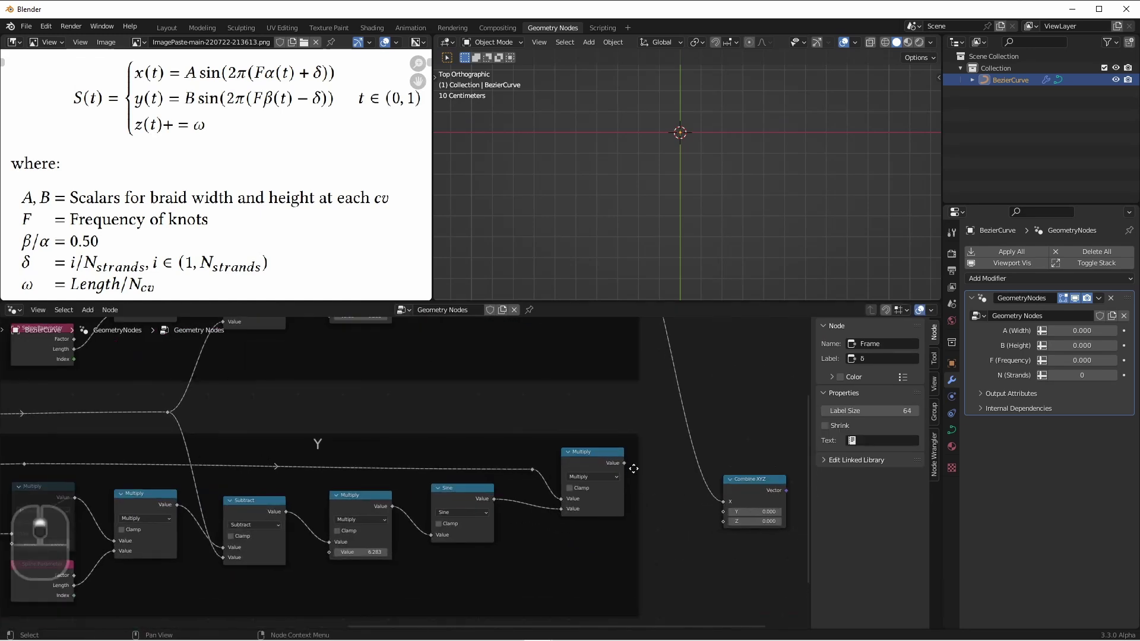
pyautogui.moveTo(623, 462); pyautogui.dragTo(723, 512)
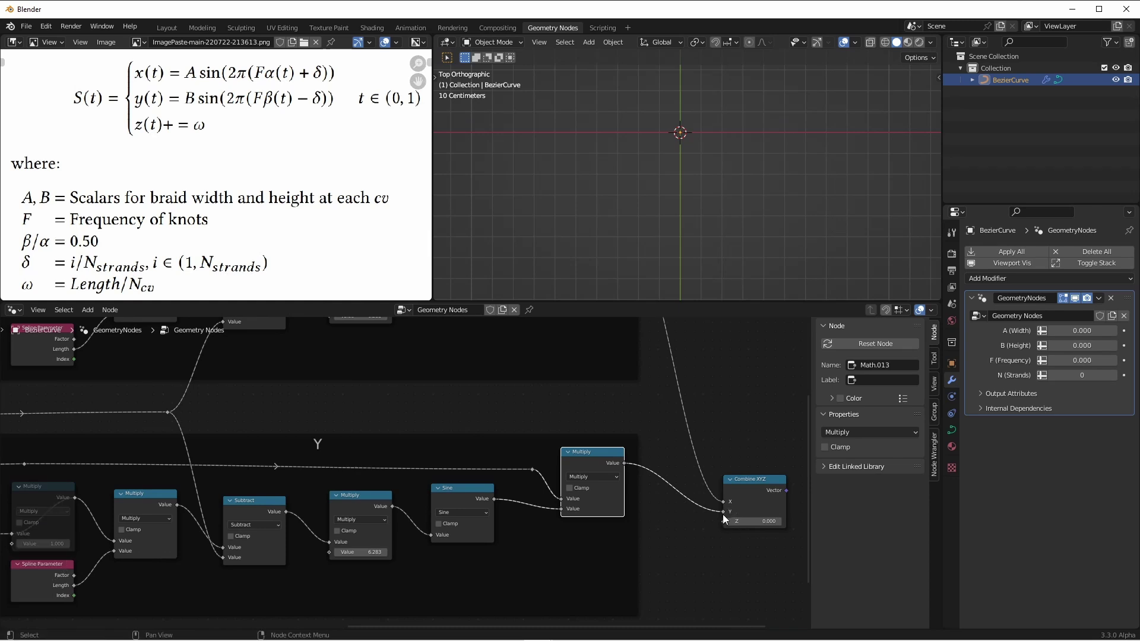
pyautogui.scroll(-3, 708, 533)
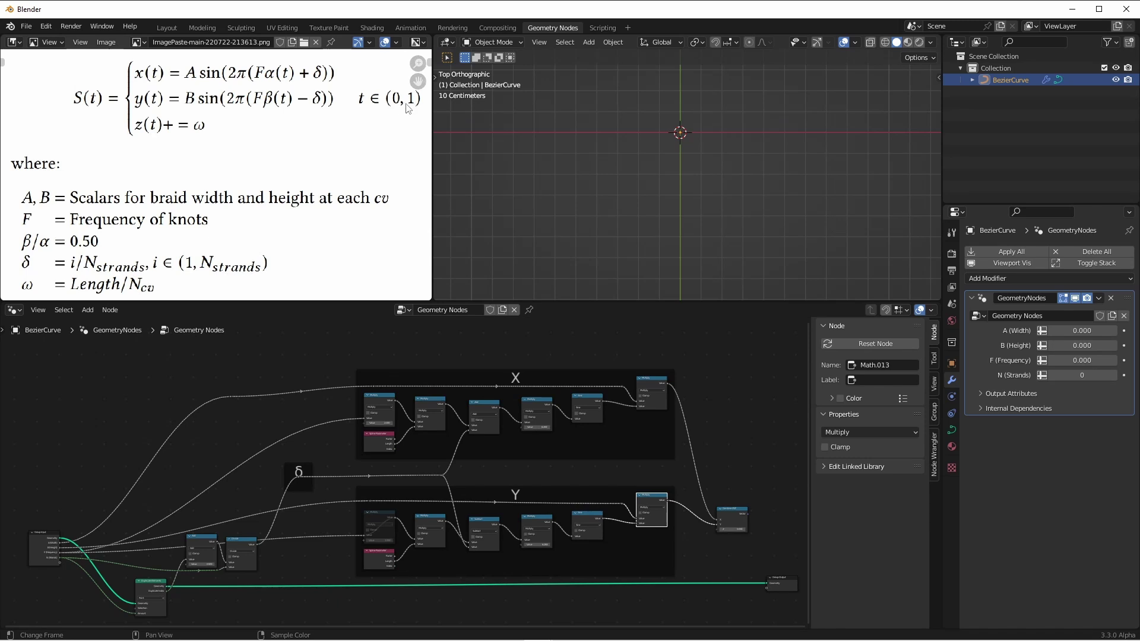
# Insert a Set Position node on the geometry link before Group Output and feed the Combine XYZ vector into its Position.
pyautogui.scroll(6, 415, 471)
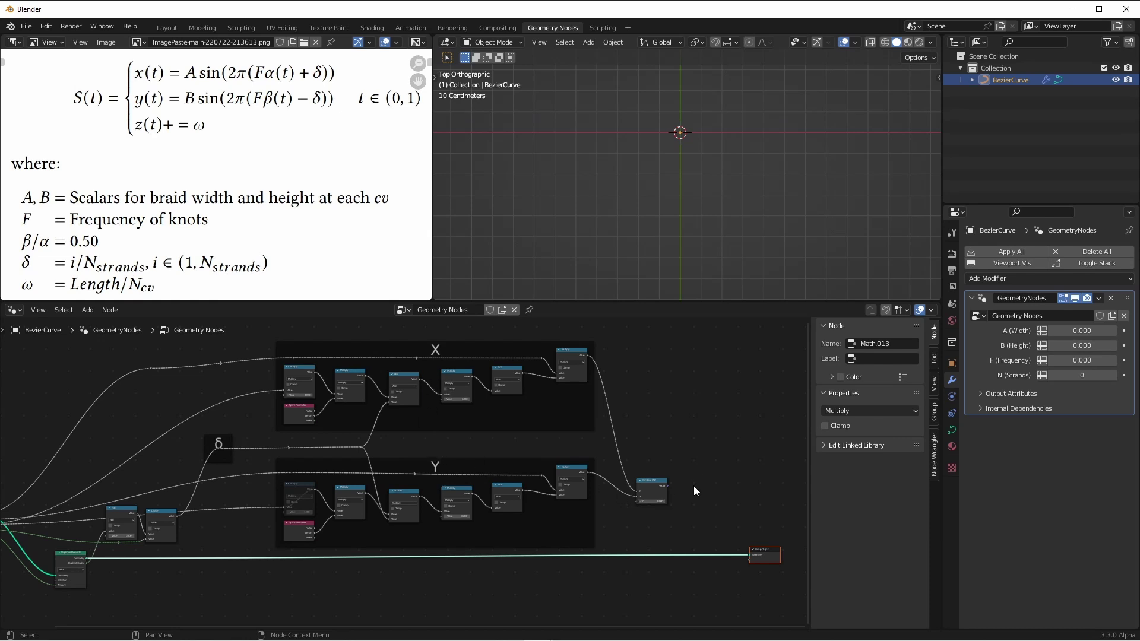
pyautogui.scroll(5, 758, 554)
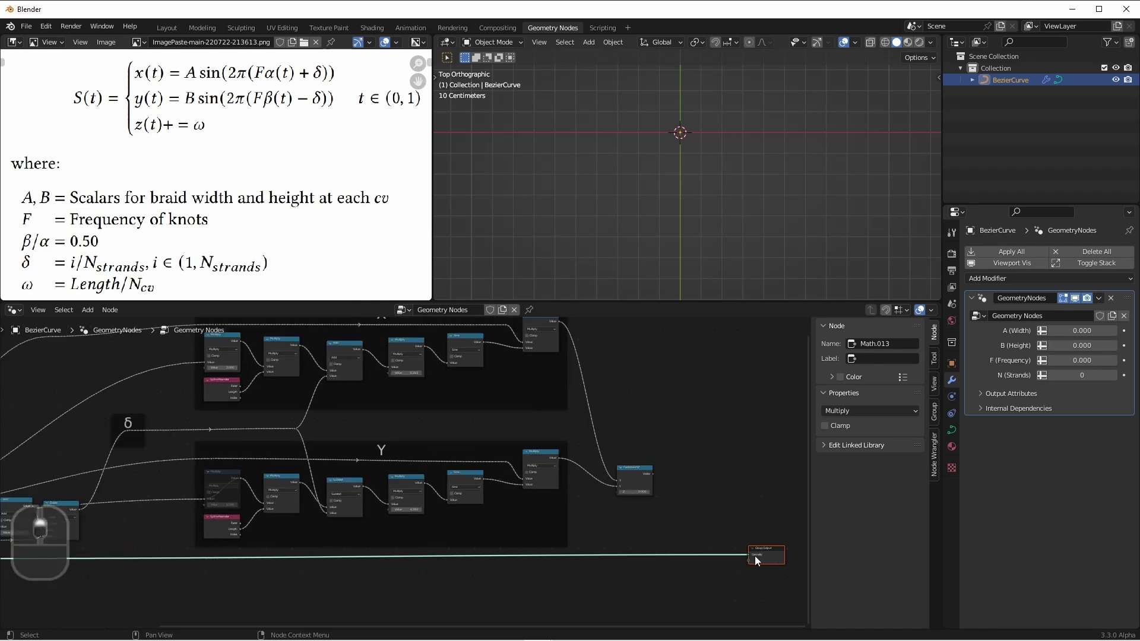
pyautogui.hotkey('shift', 'a')
pyautogui.moveTo(433, 483)
pyautogui.moveTo(415, 448)
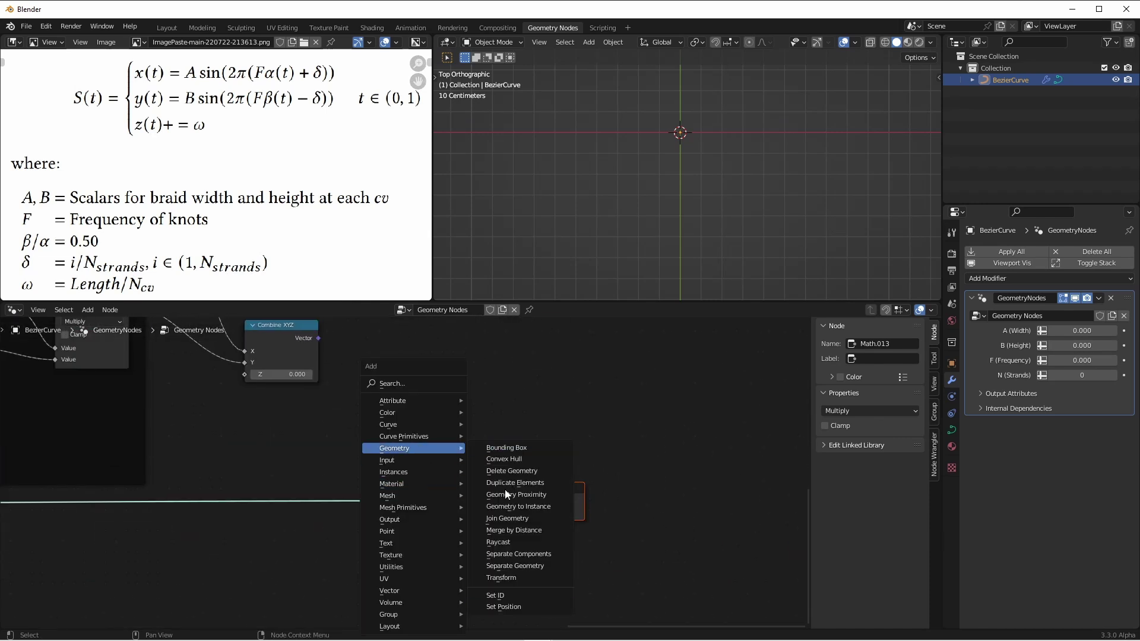
pyautogui.click(514, 610)
pyautogui.click(425, 427)
pyautogui.moveTo(544, 499); pyautogui.dragTo(710, 497)
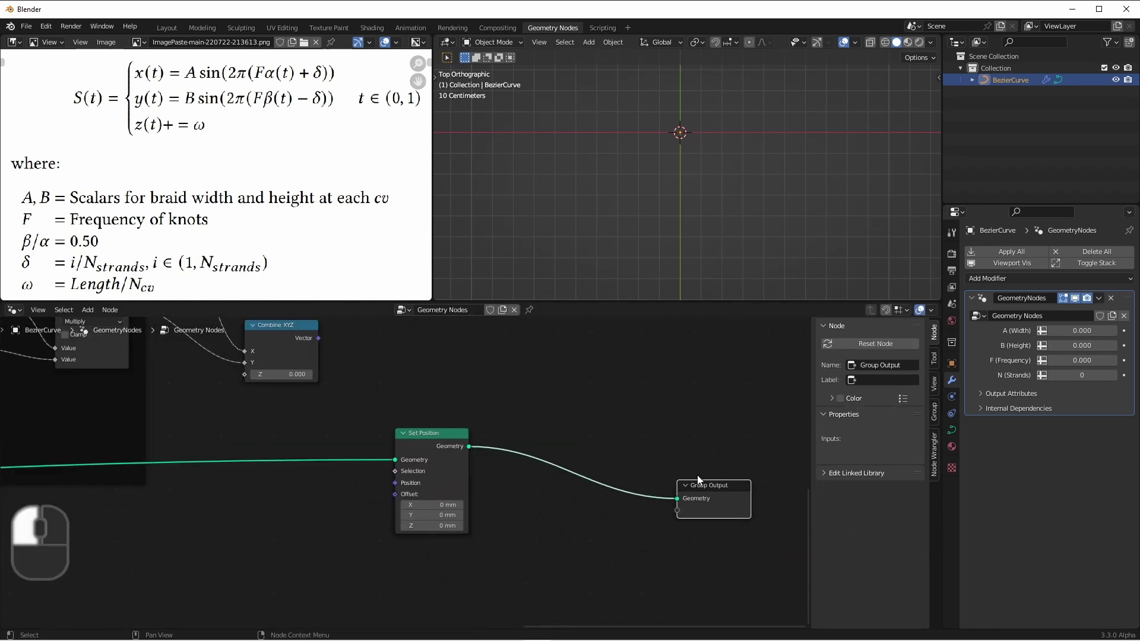
pyautogui.moveTo(458, 460); pyautogui.dragTo(578, 495)
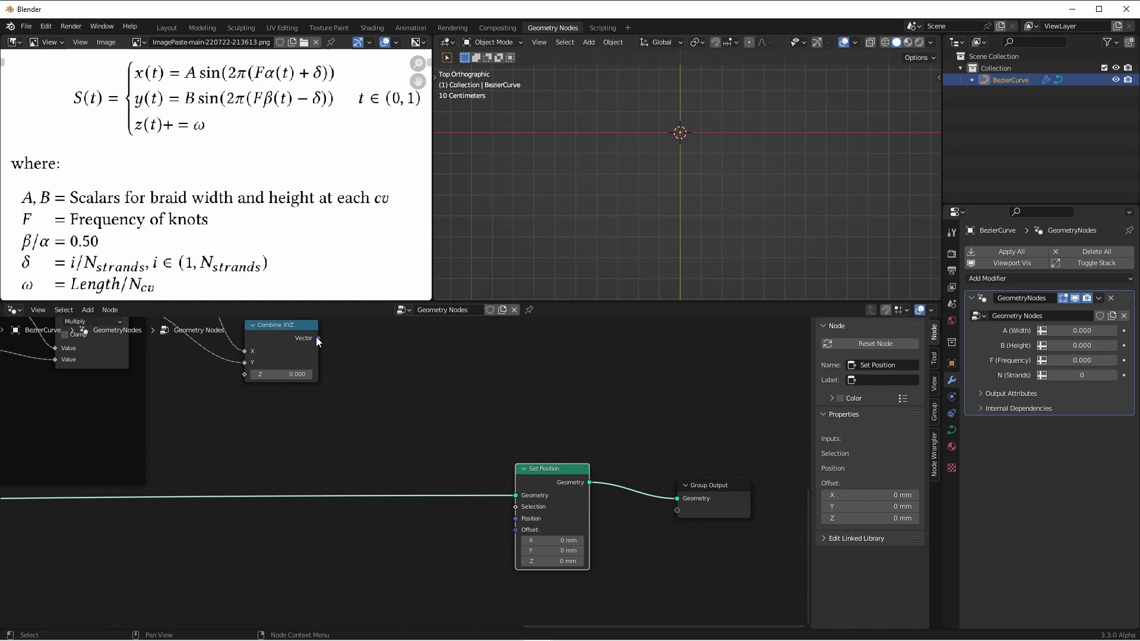
pyautogui.moveTo(316, 336); pyautogui.dragTo(515, 517)
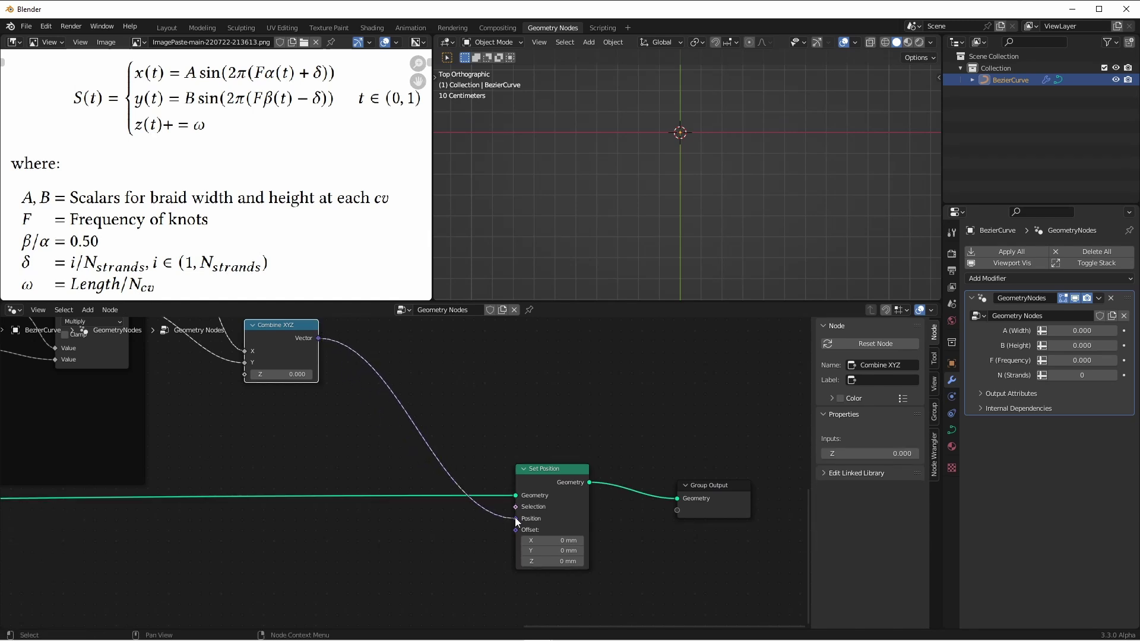
# Set the modifier's A (Width), B (Height) and F (Frequency) to 1 and N (Strands) to 3.
pyautogui.press('`')
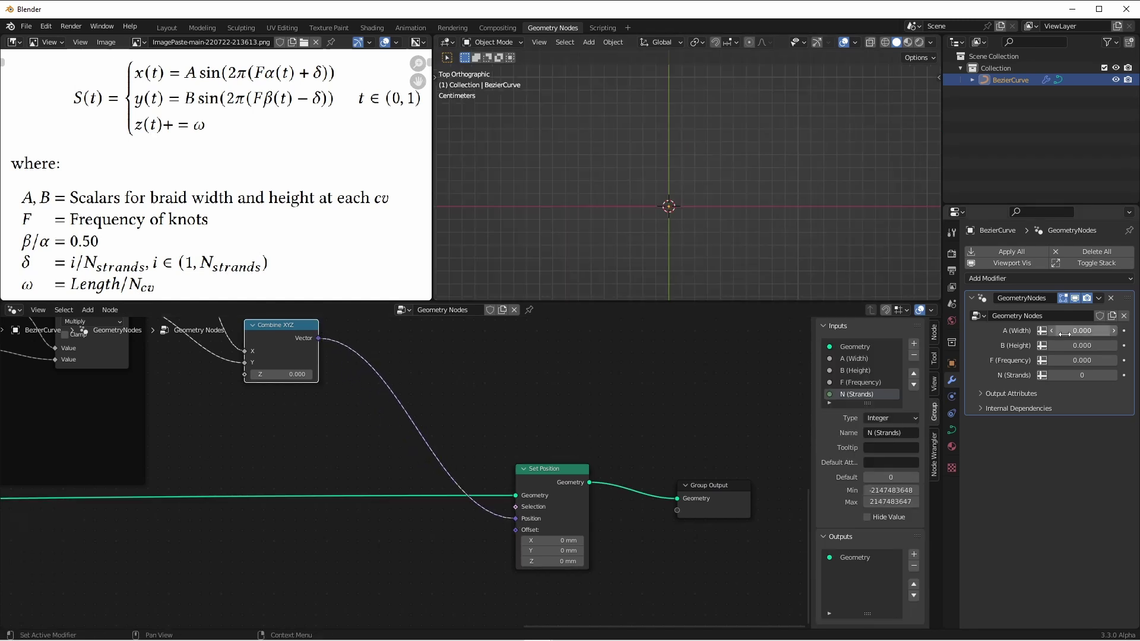
pyautogui.moveTo(1065, 334); pyautogui.dragTo(1067, 345)
pyautogui.write('1')
pyautogui.press('Tab')
pyautogui.click(1057, 362)
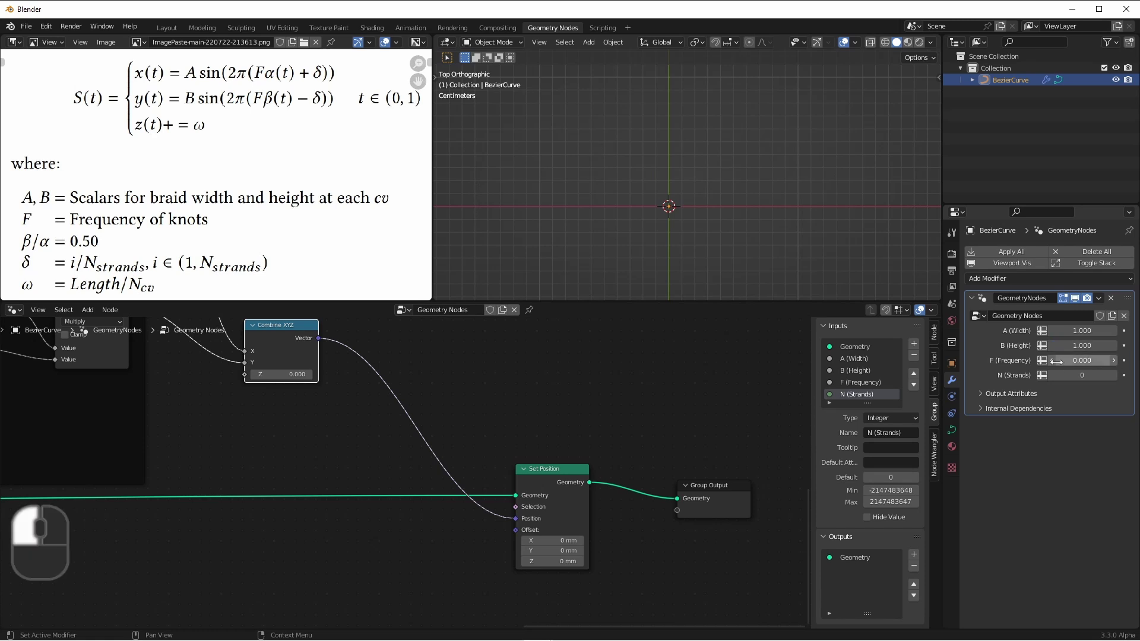
pyautogui.click(1057, 362)
pyautogui.write('1')
pyautogui.press('Tab')
pyautogui.write('3')
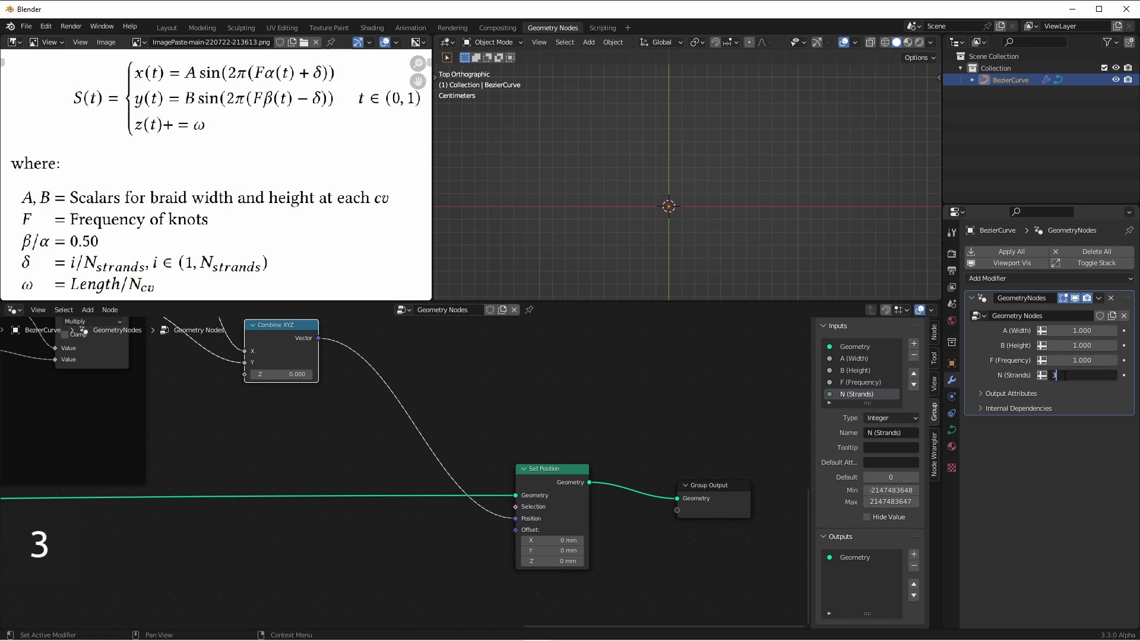
pyautogui.click(817, 257)
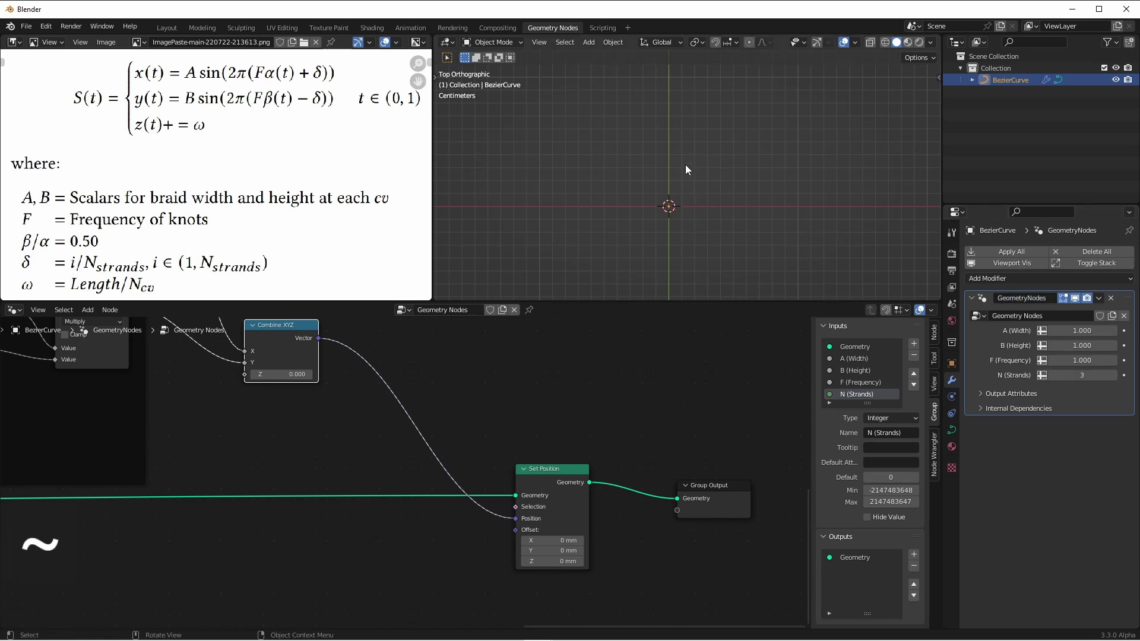
# Change the Duplicate Elements node's domain to Spline.
pyautogui.scroll(2, 607, 207)
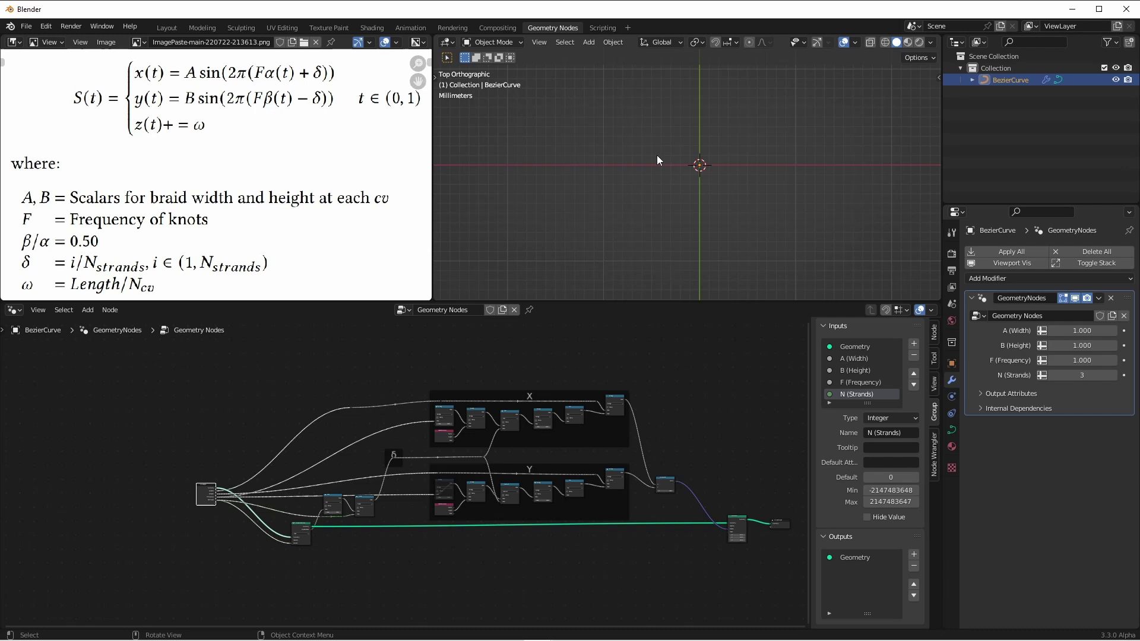
pyautogui.keyDown('shift'); pyautogui.moveTo(656, 155); pyautogui.dragTo(704, 133, button='middle'); pyautogui.keyUp('shift')
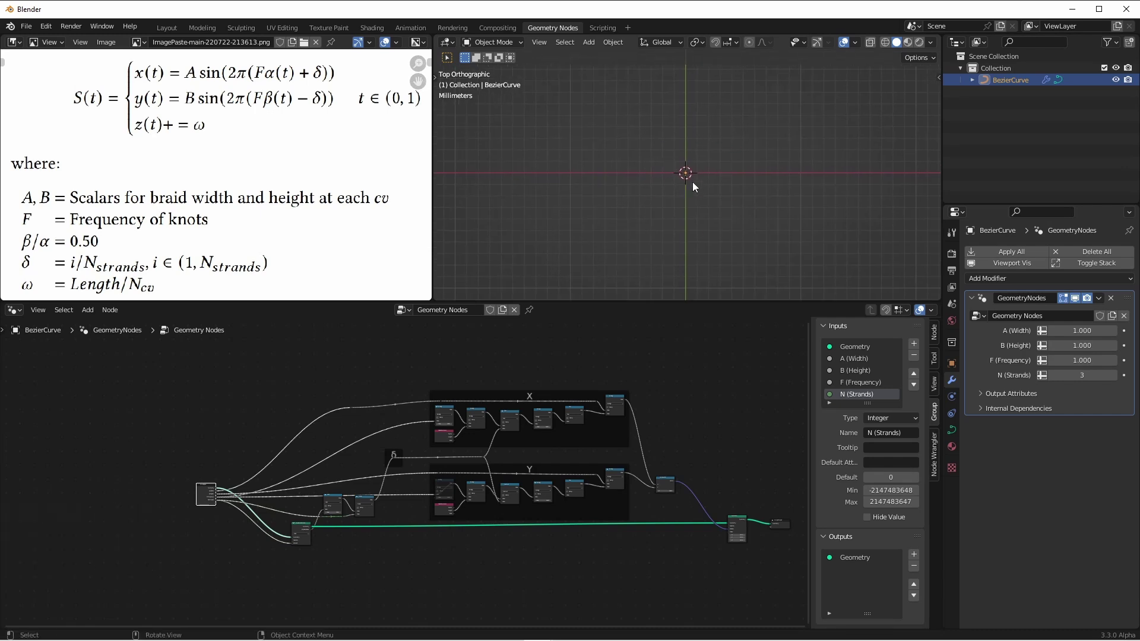
pyautogui.scroll(5, 343, 538)
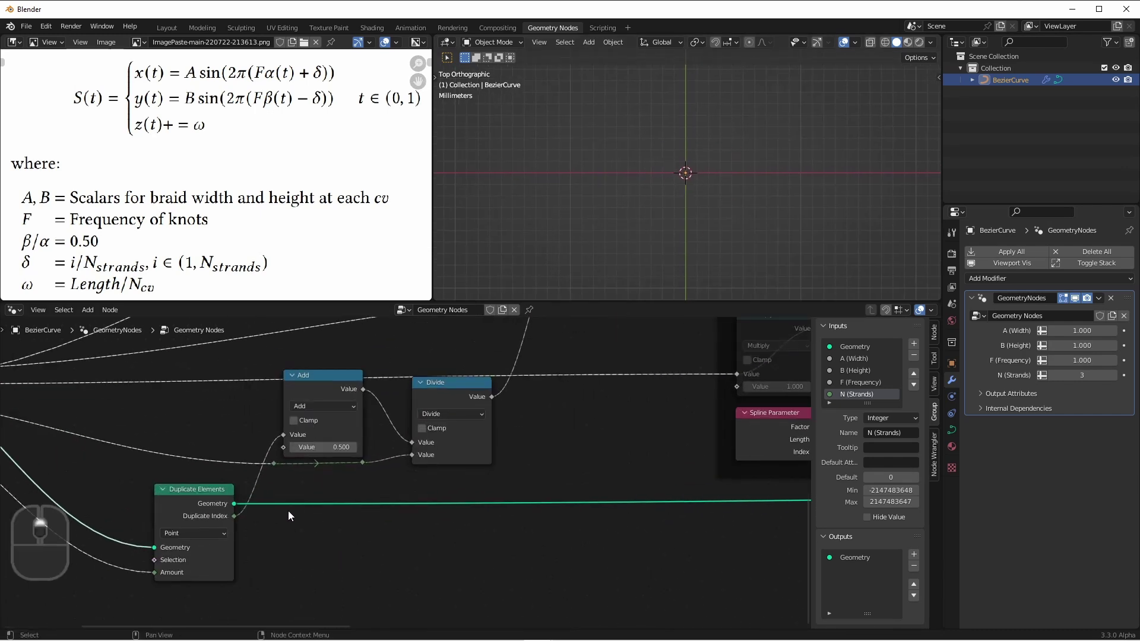
pyautogui.keyDown('shift'); pyautogui.moveTo(288, 510); pyautogui.dragTo(459, 466, button='middle'); pyautogui.keyUp('shift')
pyautogui.scroll(2, 501, 482)
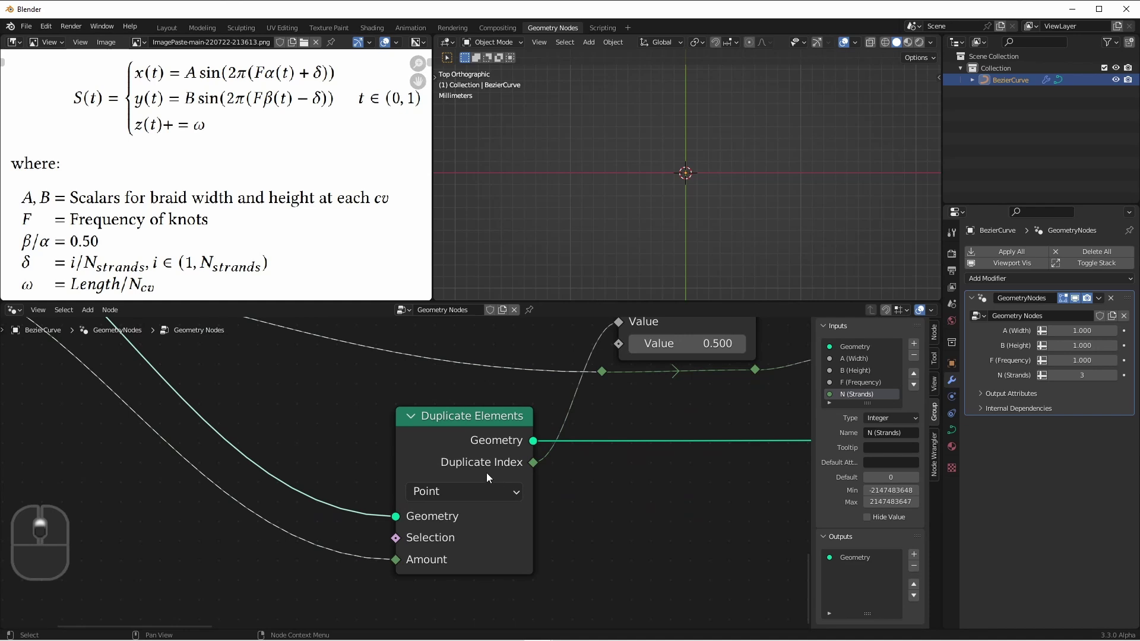
pyautogui.click(472, 494)
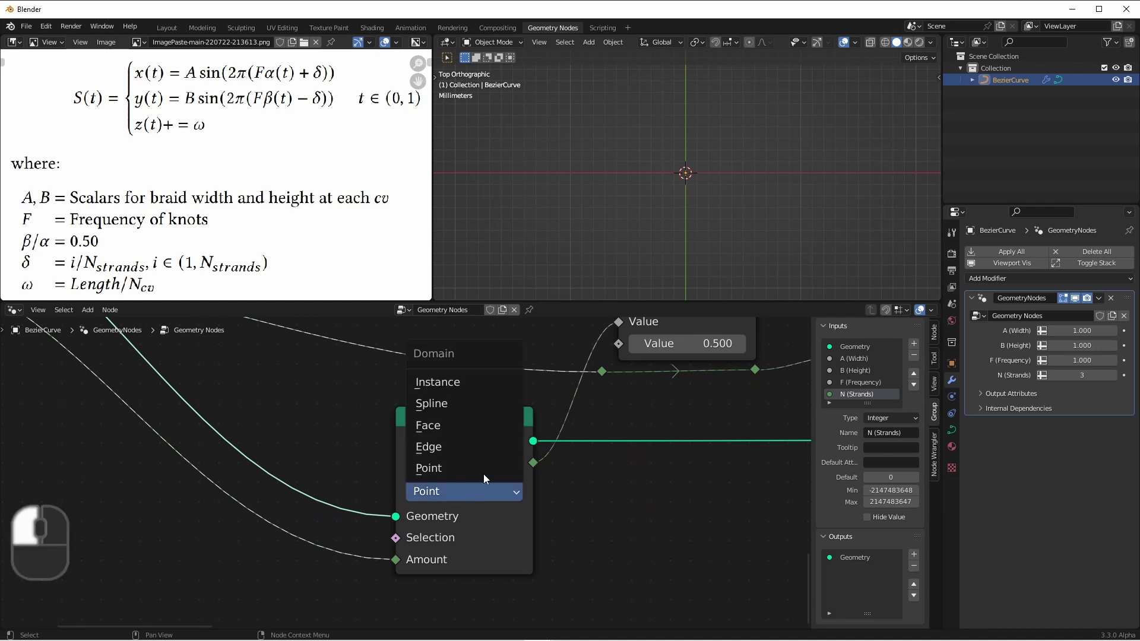
pyautogui.click(468, 404)
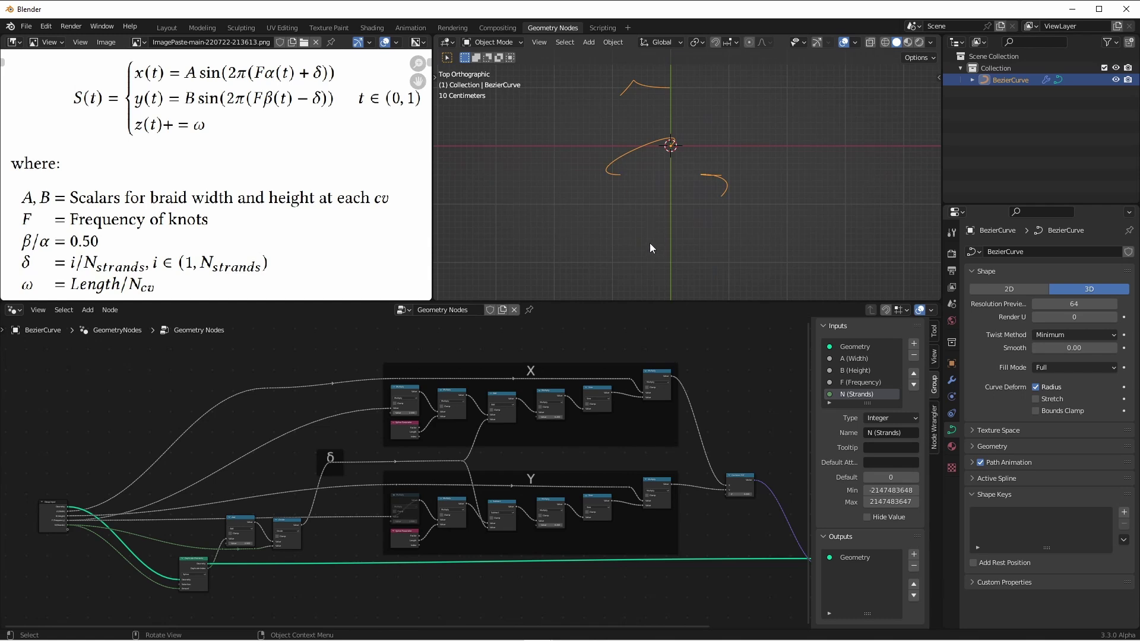
pyautogui.scroll(2, 647, 244)
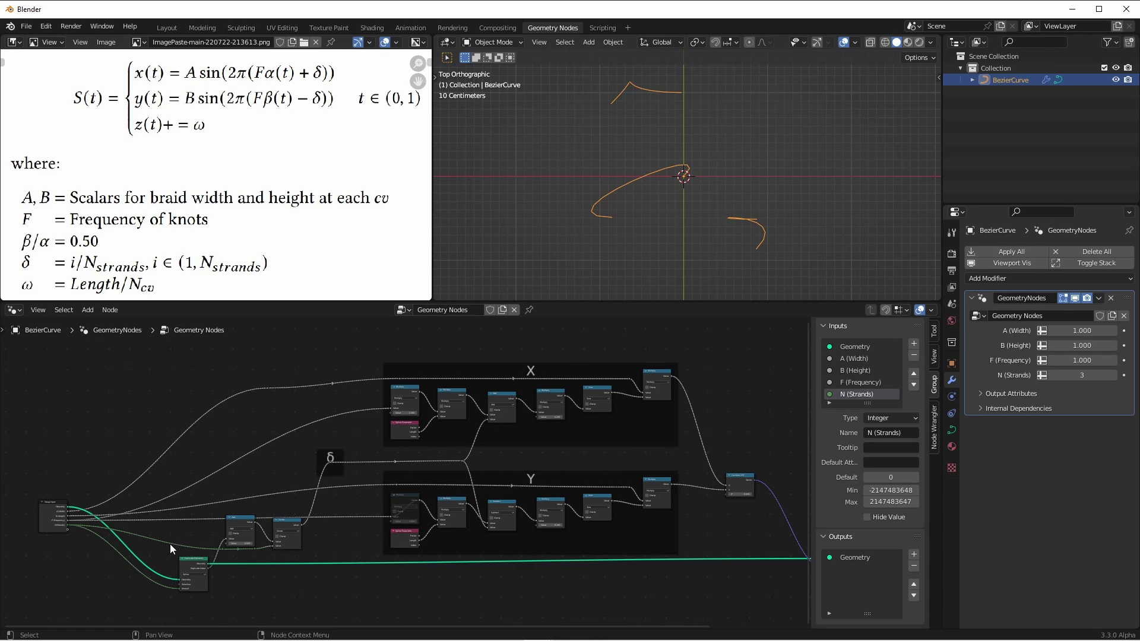
# Insert a Resample Curve node between Group Input and Duplicate Elements and set its Count to 111.
pyautogui.scroll(6, 373, 470)
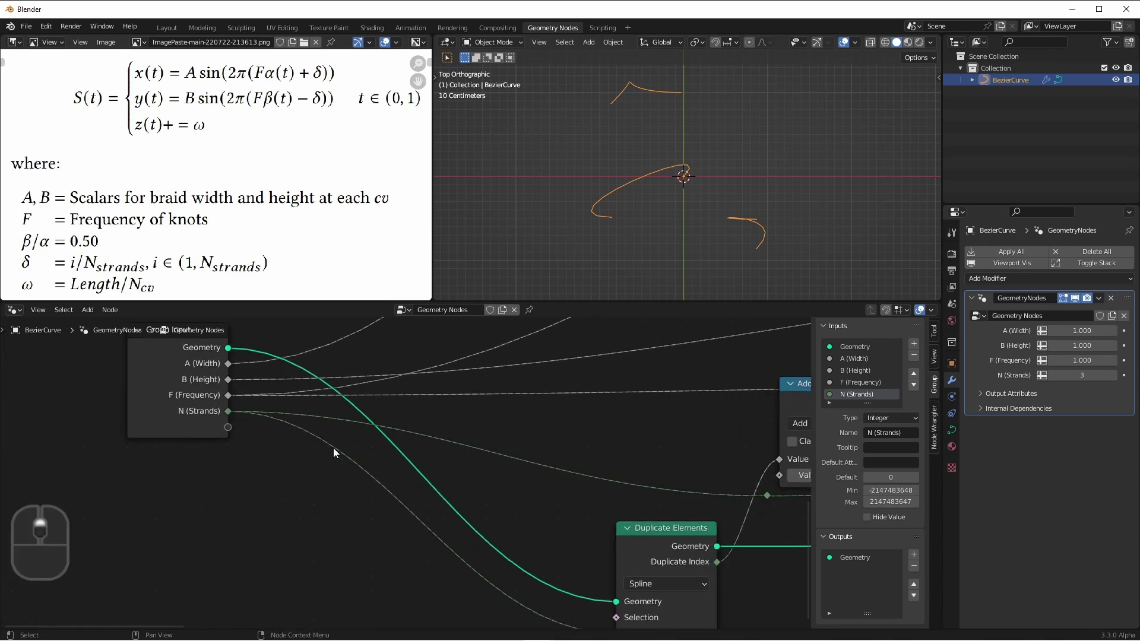
pyautogui.scroll(-1, 334, 450)
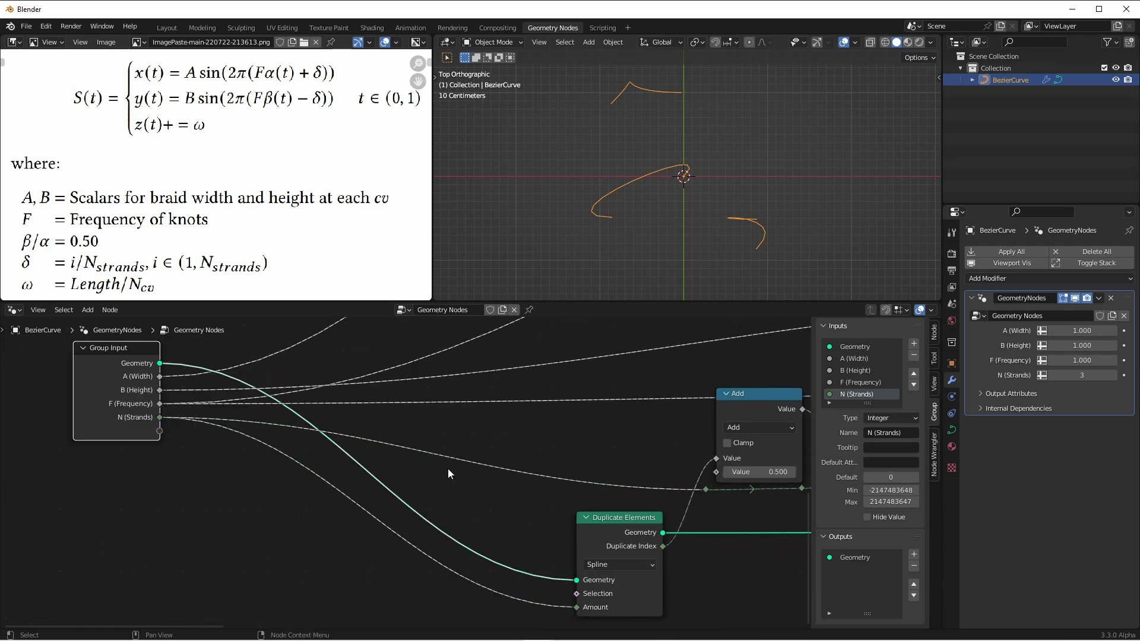
pyautogui.press('shift')
pyautogui.hotkey('shift', 'a')
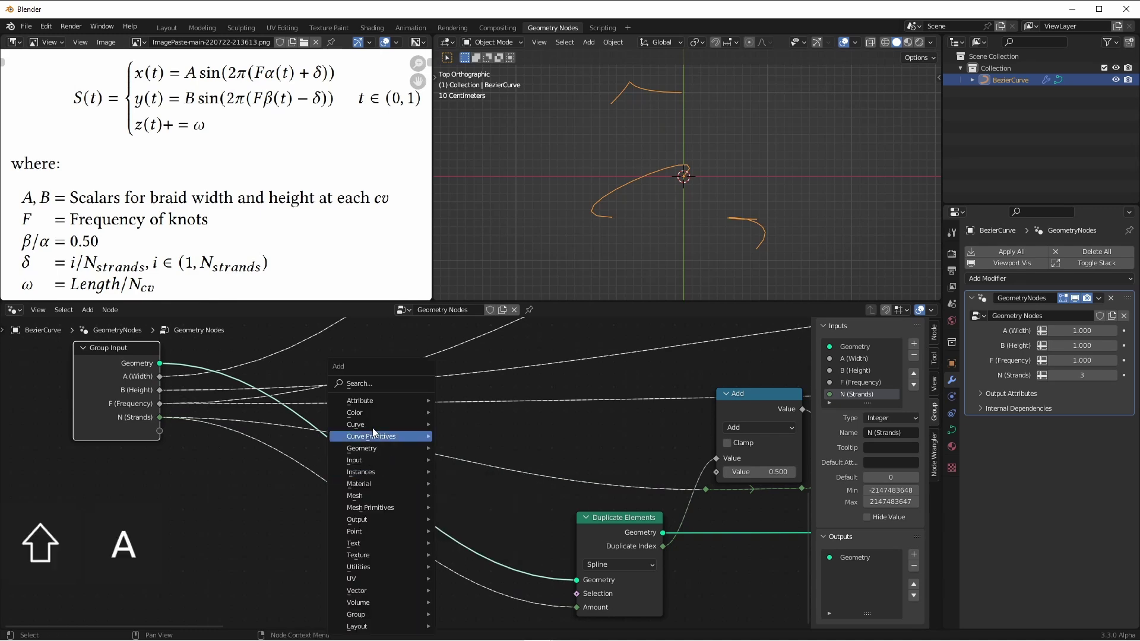
pyautogui.moveTo(373, 427)
pyautogui.click(475, 183)
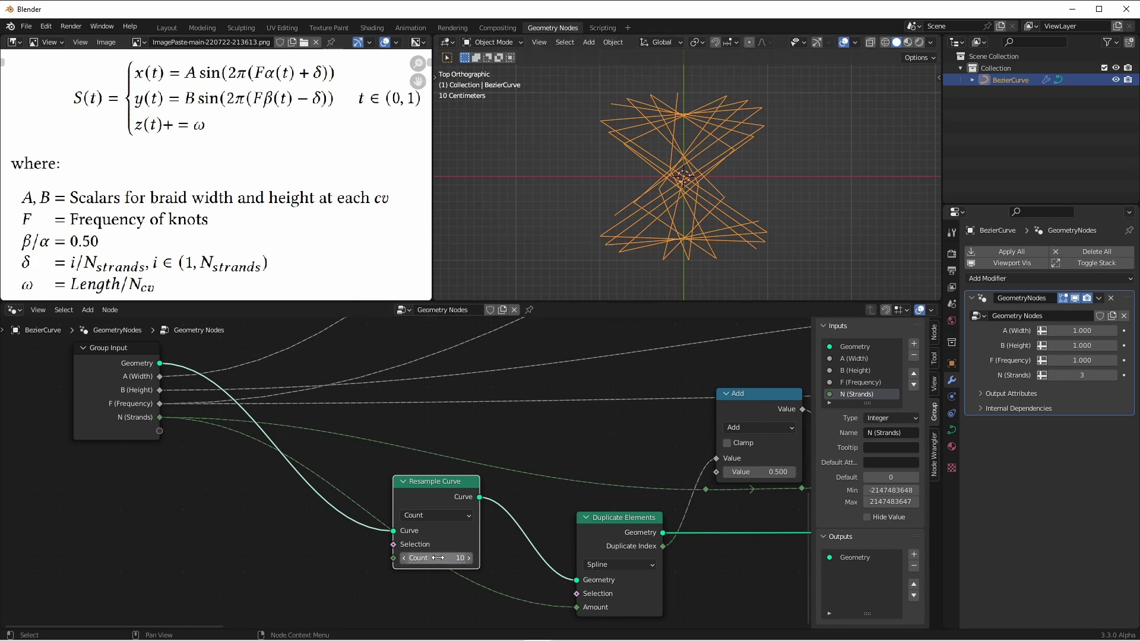
pyautogui.moveTo(437, 558); pyautogui.dragTo(516, 558)
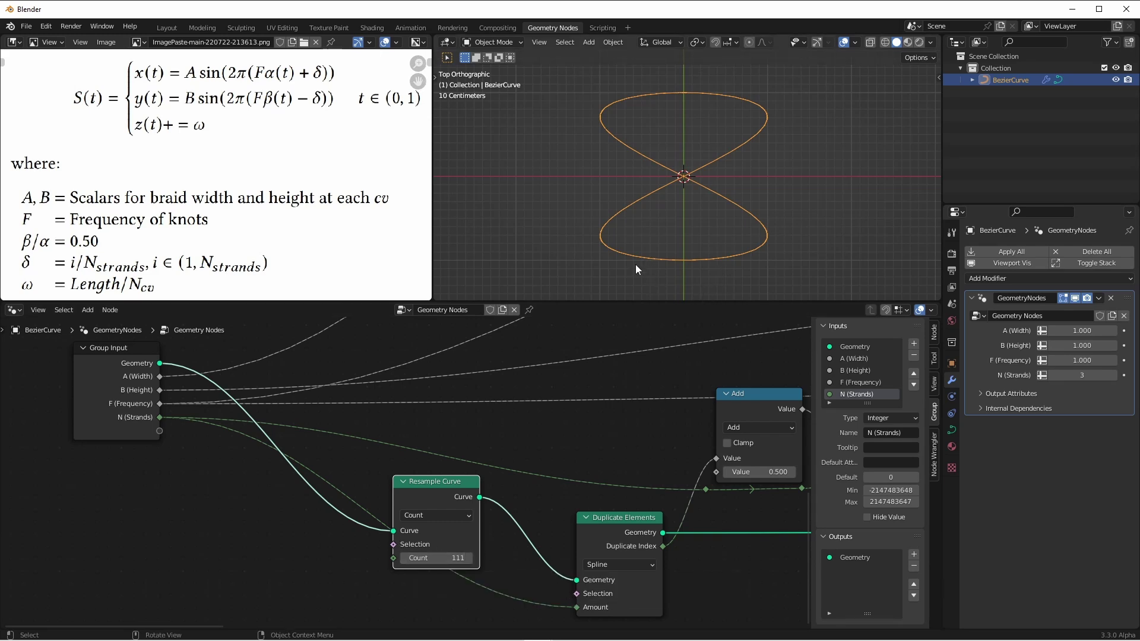
# Expose the Resample Curve node's Count as a group input and name it Resolution.
pyautogui.moveTo(159, 432); pyautogui.dragTo(398, 559)
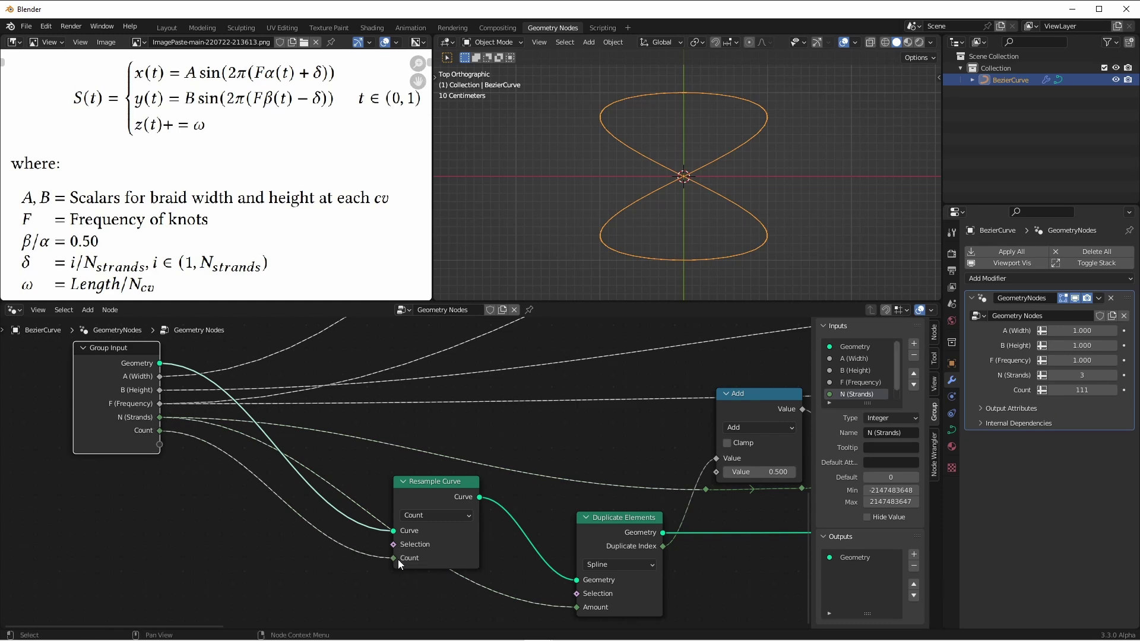
pyautogui.doubleClick(855, 394)
pyautogui.write('Resolution')
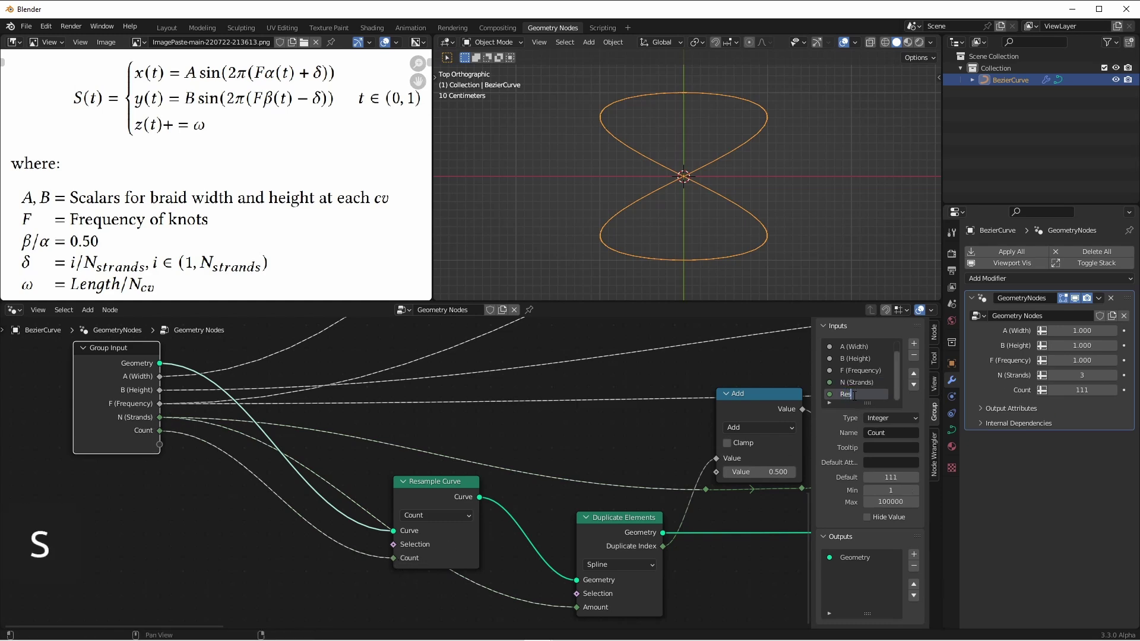
pyautogui.press('Return')
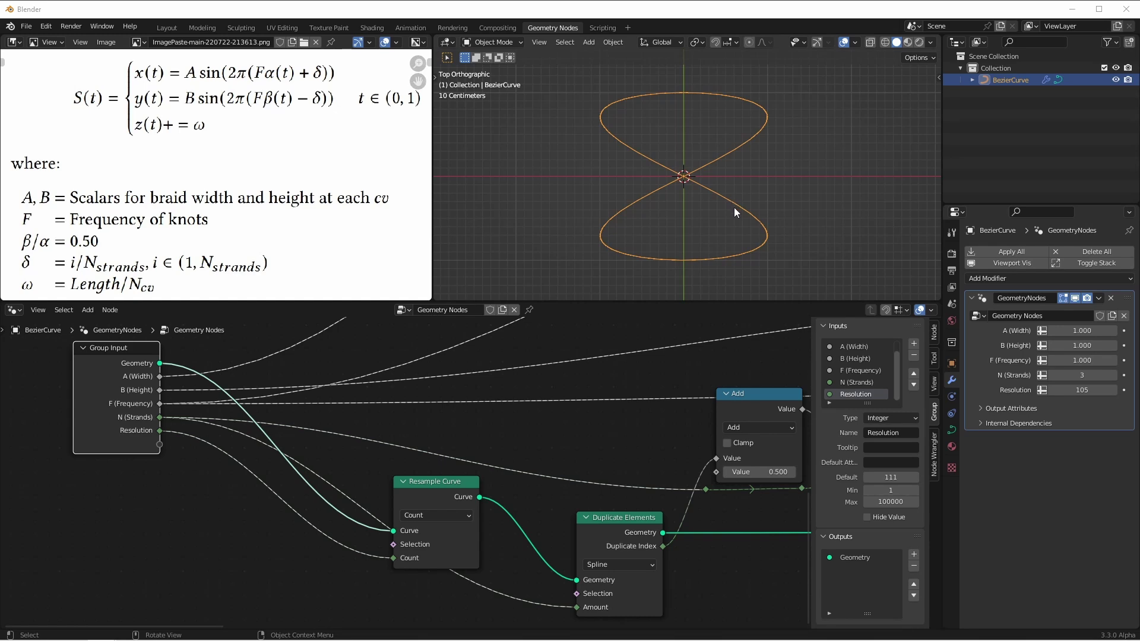
# Edit the Bezier curve in front view, rotating its lower start point's handles to slope downward and scaling them up.
pyautogui.moveTo(764, 248); pyautogui.dragTo(706, 203, button='middle')
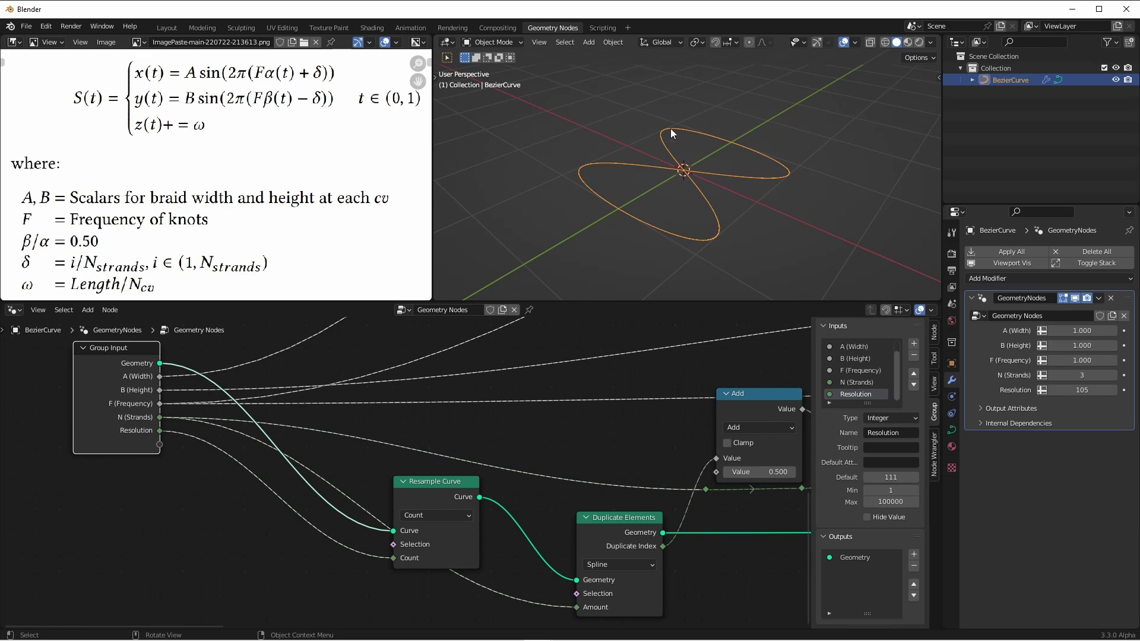
pyautogui.press('Home')
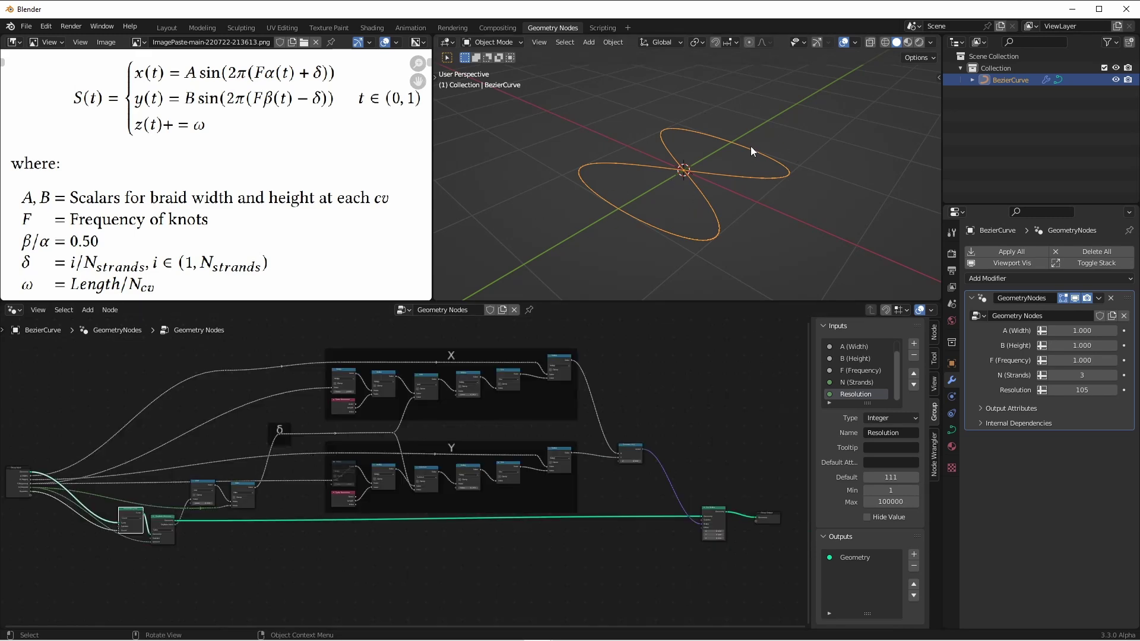
pyautogui.press('Tab')
pyautogui.press('KP_1')
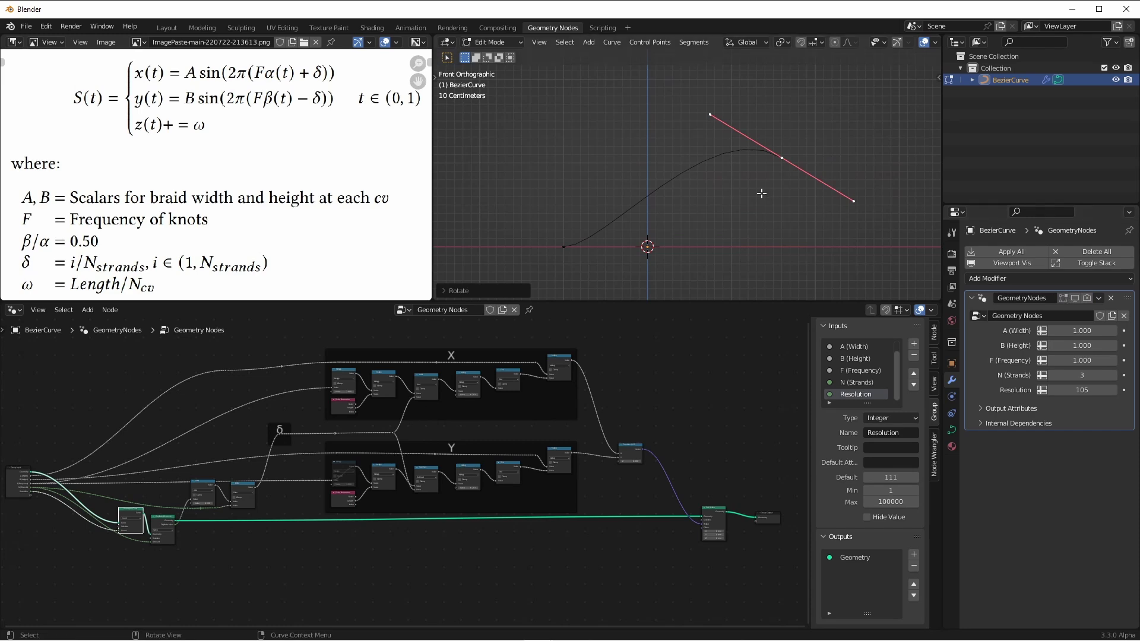
pyautogui.click(565, 247)
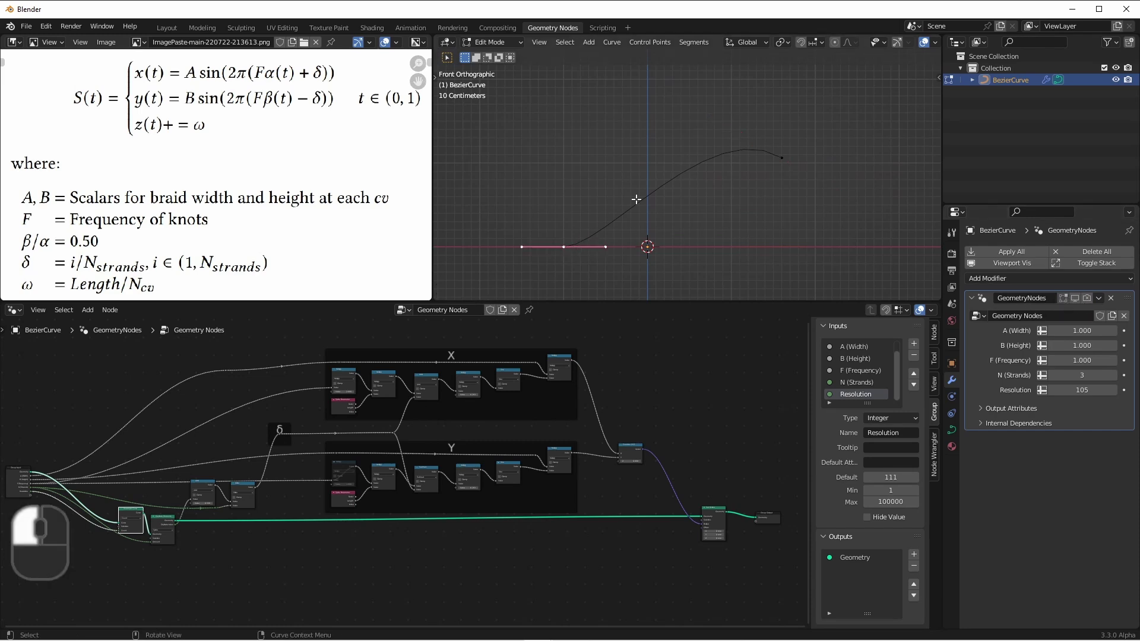
pyautogui.press('r')
pyautogui.click(669, 269)
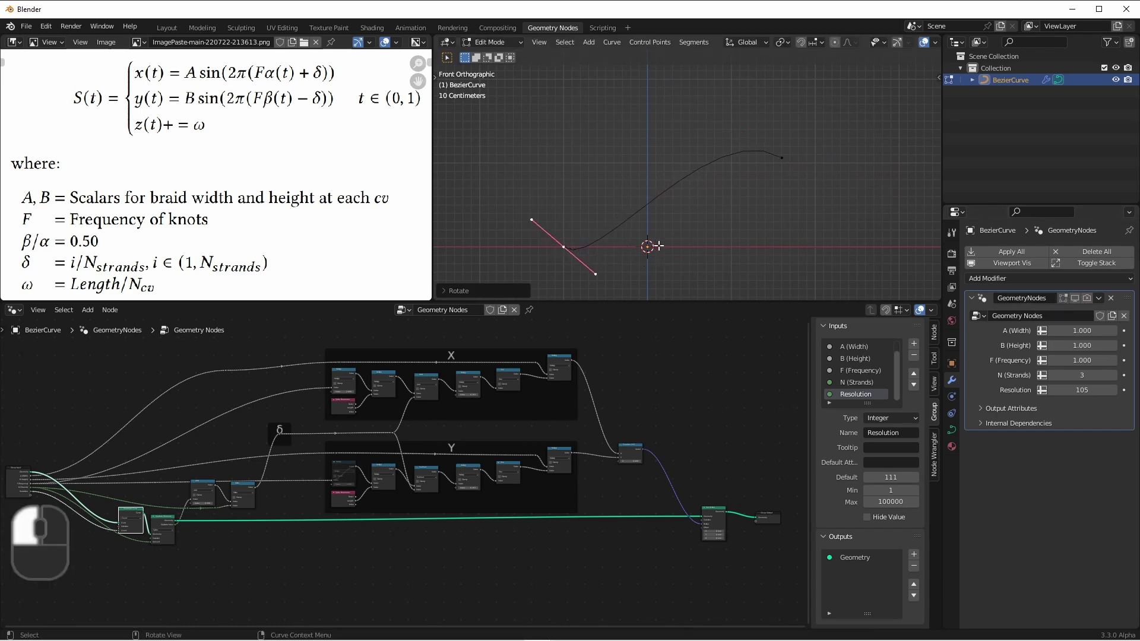
pyautogui.press('s')
pyautogui.click(768, 263)
# Rotate the curve's upper end point handles to a steeper slope, enlarge them, and return to Object Mode.
pyautogui.click(788, 159)
pyautogui.press('r')
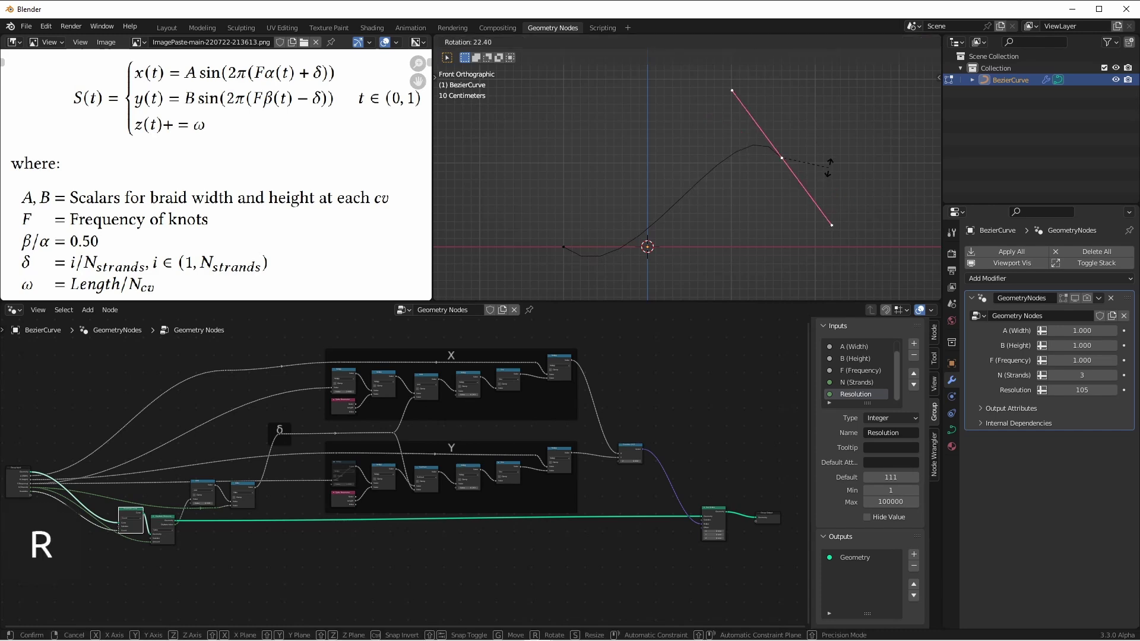
pyautogui.click(828, 165)
pyautogui.press('s')
pyautogui.click(829, 166)
pyautogui.press('Tab')
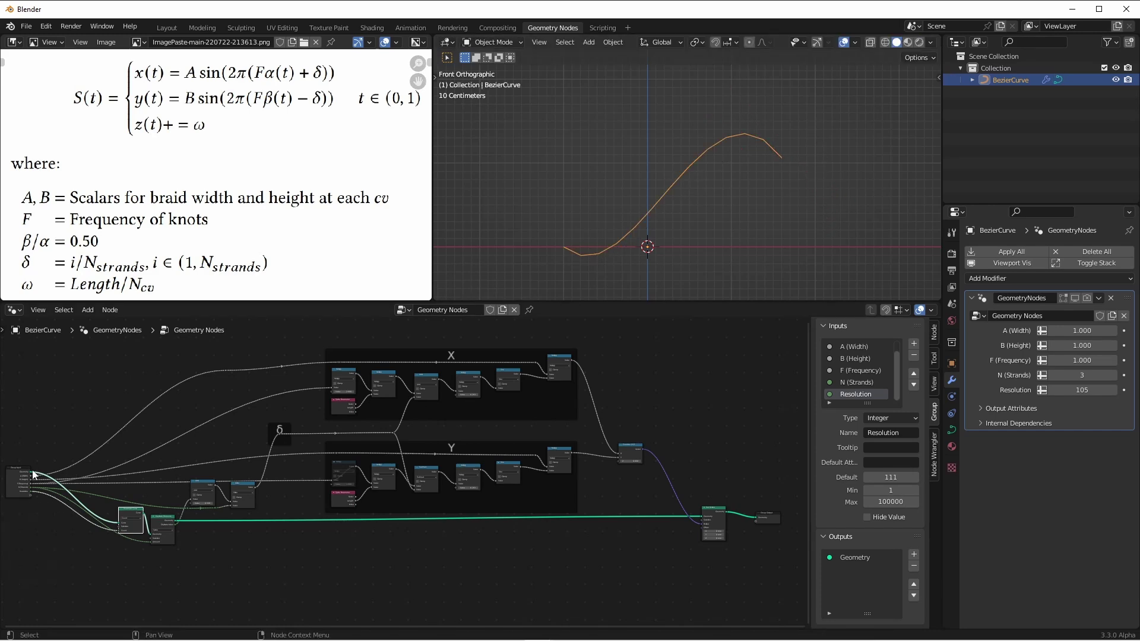
# Merge the Group Input geometry with the Set Position output through a Join Geometry node before Group Output.
pyautogui.press('ctrl')
pyautogui.press('shift')
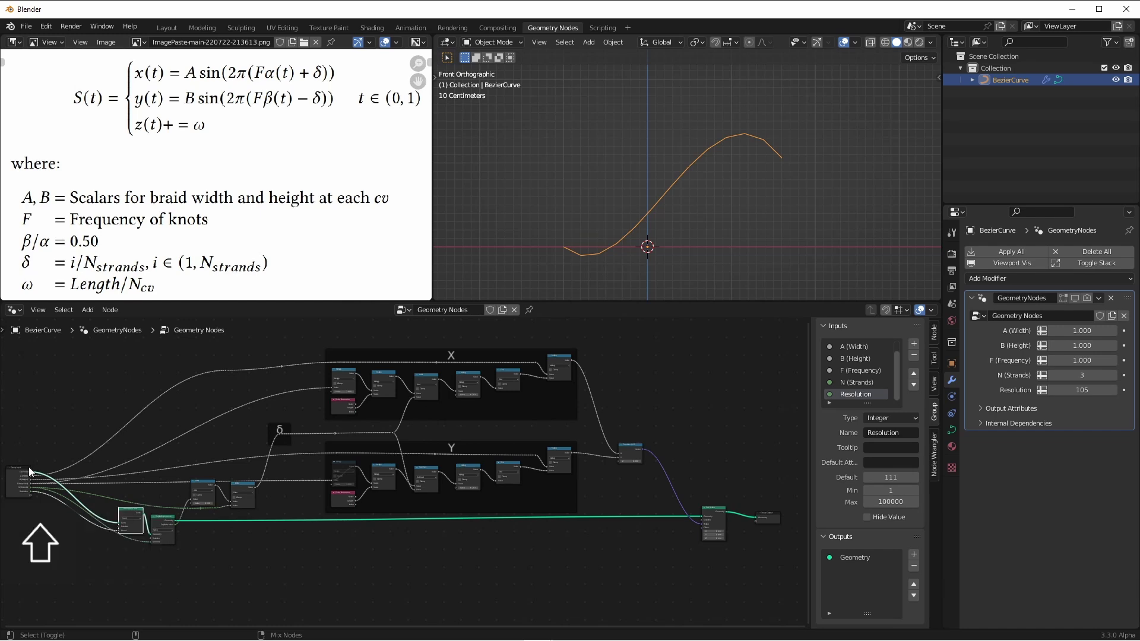
pyautogui.keyDown('ctrl'); pyautogui.keyDown('shift'); pyautogui.moveTo(30, 472); pyautogui.dragTo(723, 521, button='right'); pyautogui.keyUp('shift'); pyautogui.keyUp('ctrl')
# Move the Join Geometry node above the X frame and route the original geometry link over the frames with a reroute point.
pyautogui.click(751, 491)
pyautogui.moveTo(750, 491); pyautogui.dragTo(733, 350)
pyautogui.keyDown('shift'); pyautogui.moveTo(191, 332); pyautogui.dragTo(213, 380, button='right'); pyautogui.keyUp('shift')
pyautogui.moveTo(207, 368); pyautogui.dragTo(125, 349)
pyautogui.click(735, 351)
pyautogui.press('g')
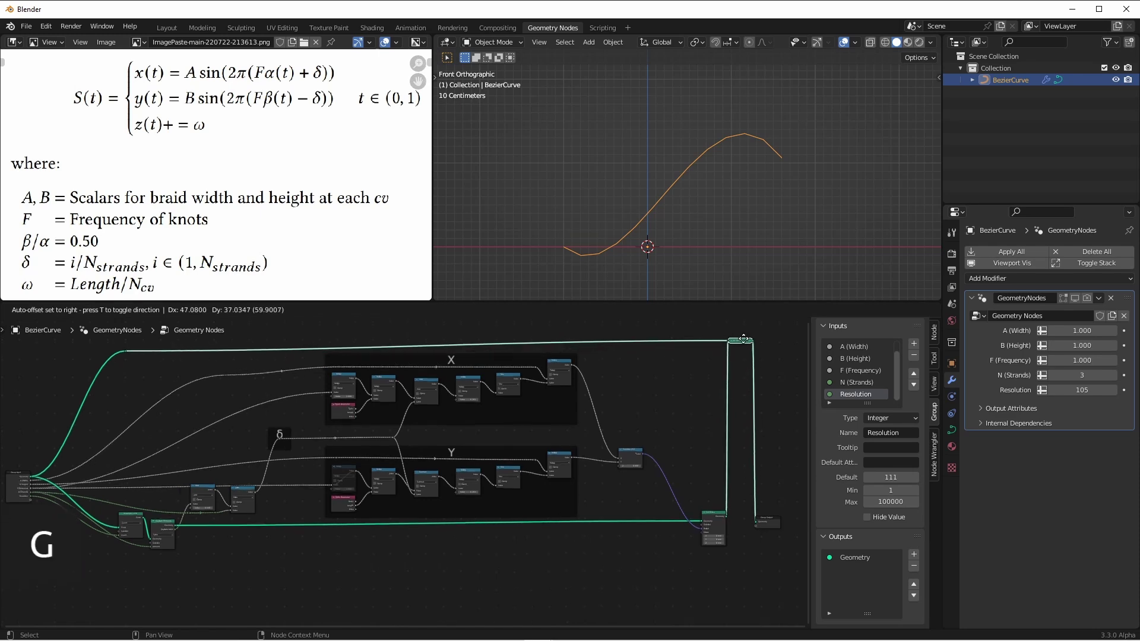
pyautogui.click(700, 133)
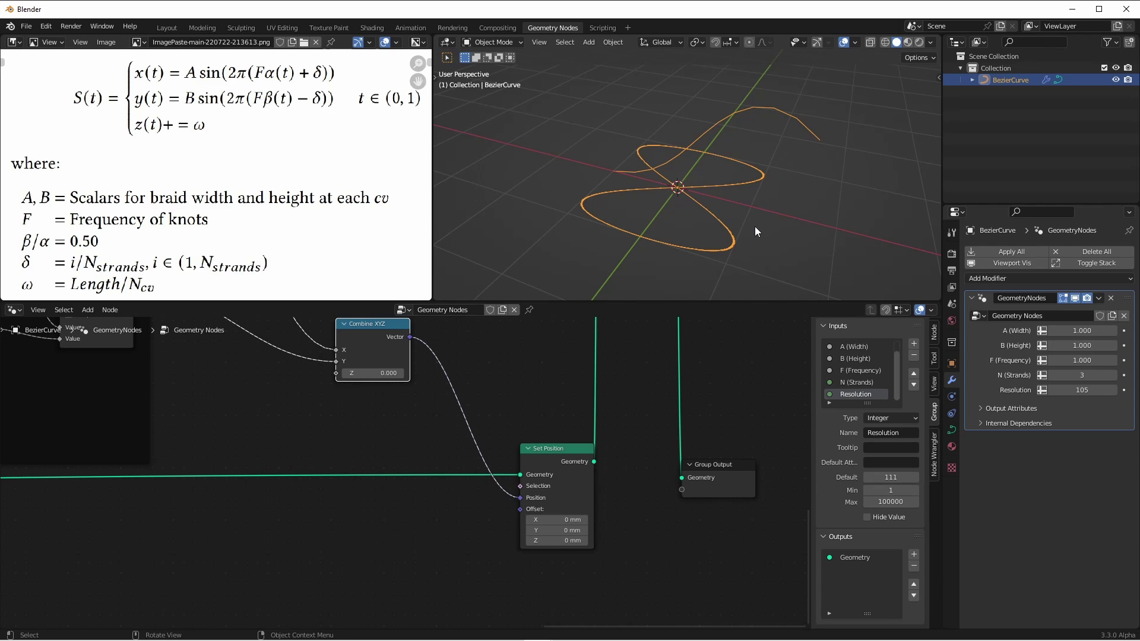
# Try feeding a new Spline Parameter node's Factor into the Z input of Combine XYZ.
pyautogui.hotkey('shift', 'a')
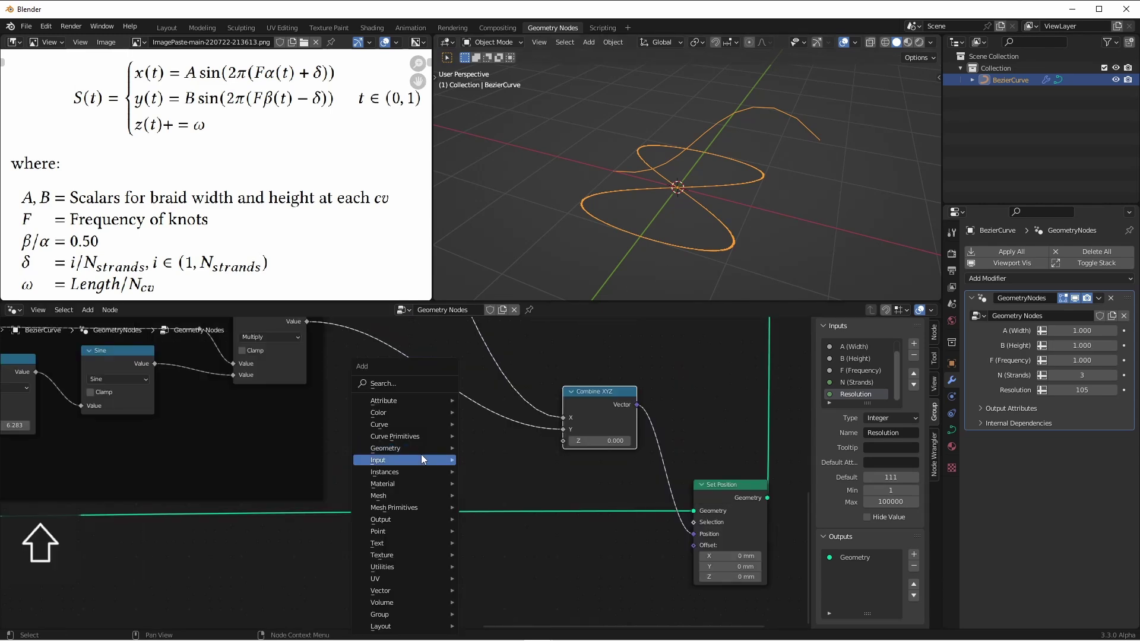
pyautogui.moveTo(394, 424)
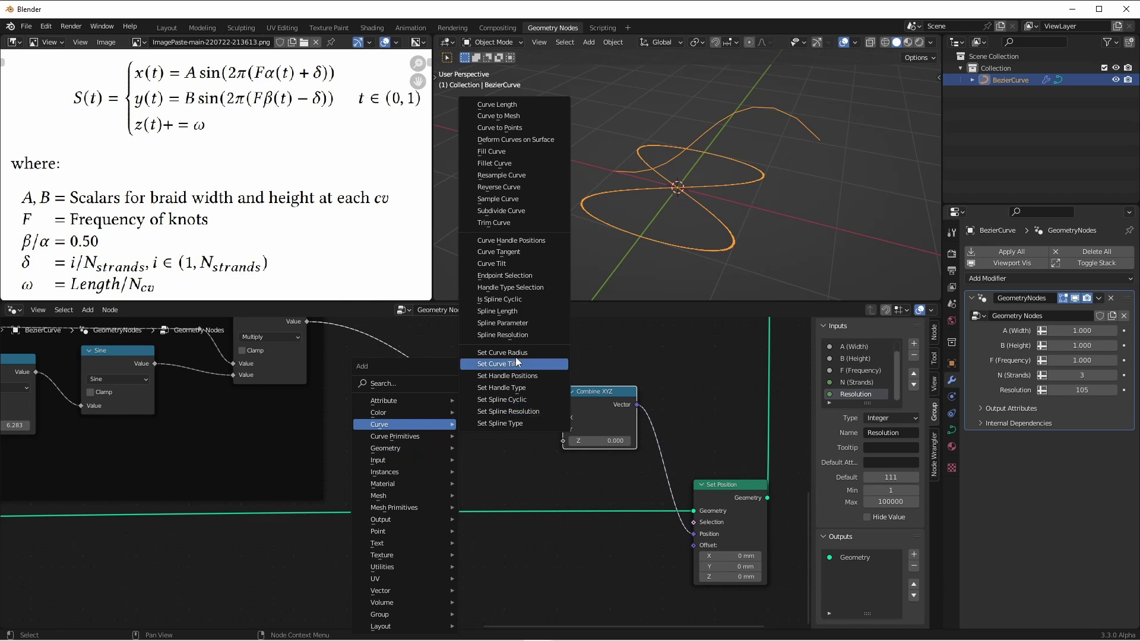
pyautogui.click(502, 323)
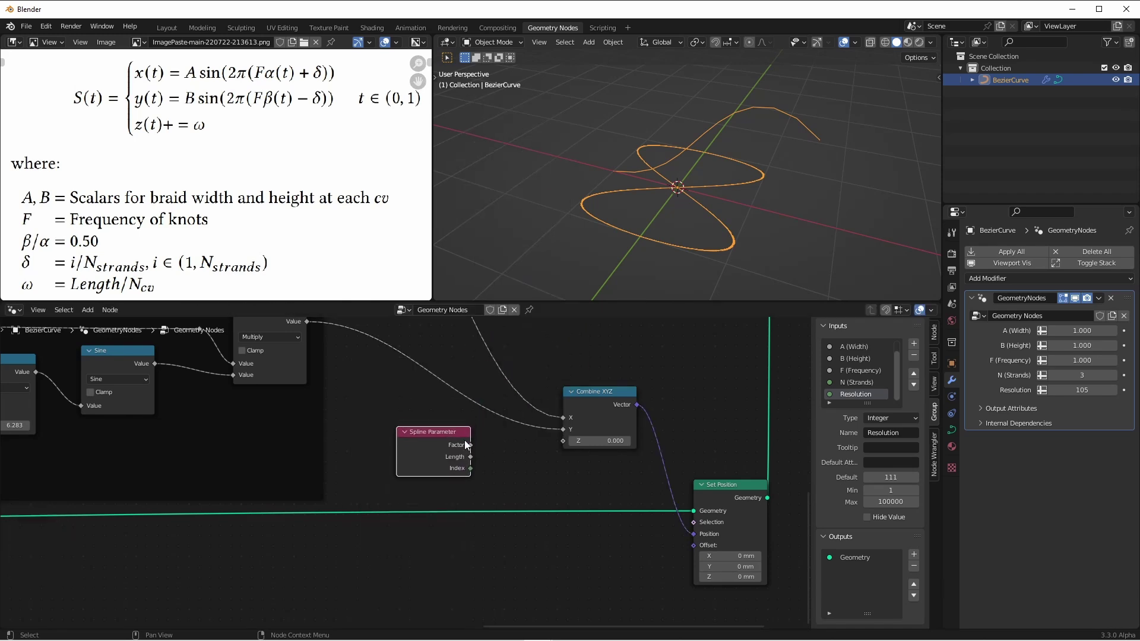
pyautogui.moveTo(469, 444); pyautogui.dragTo(562, 440)
pyautogui.moveTo(591, 180); pyautogui.dragTo(682, 164, button='middle')
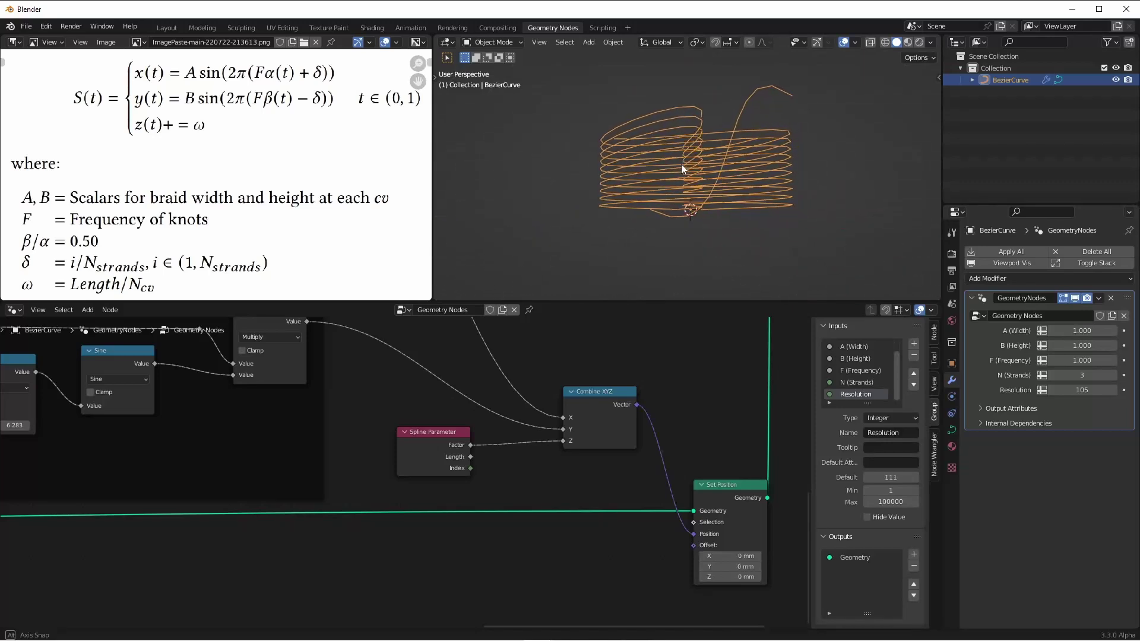
pyautogui.moveTo(681, 163); pyautogui.dragTo(690, 167, button='middle')
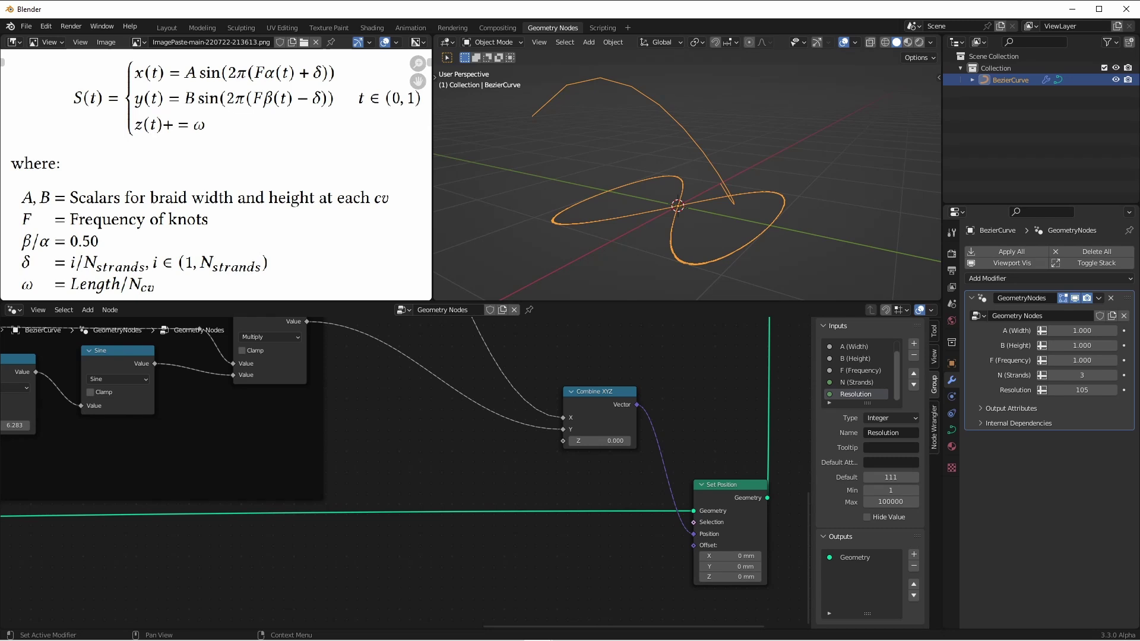
# Insert a Capture Attribute node on the geometry link before Set Position.
pyautogui.moveTo(355, 541); pyautogui.dragTo(367, 496, button='middle')
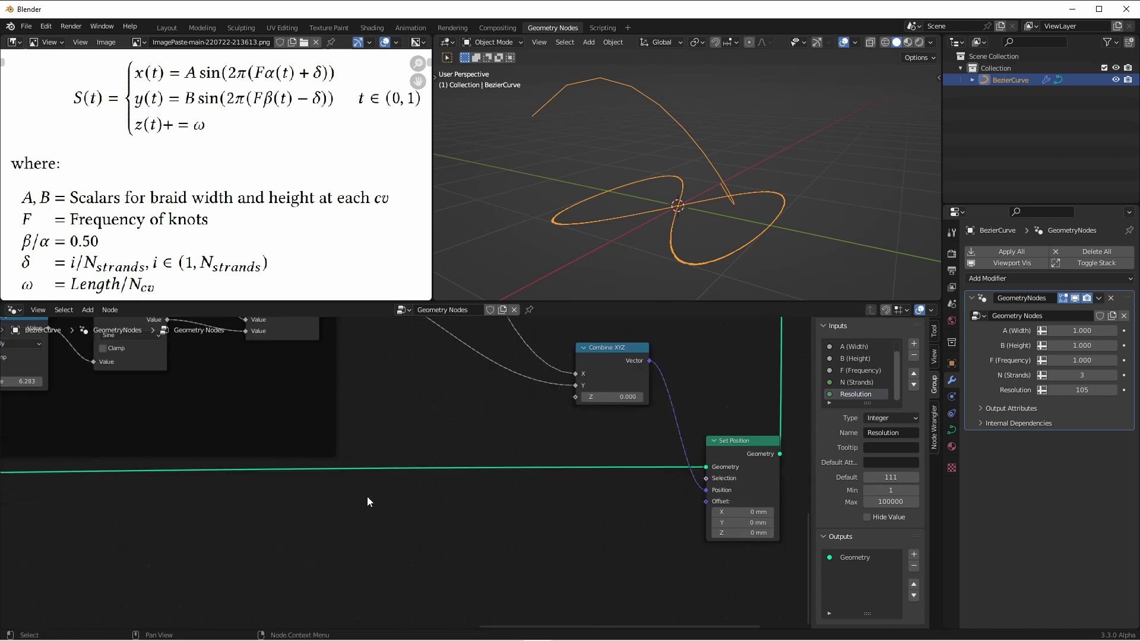
pyautogui.hotkey('shift', 'a')
pyautogui.moveTo(422, 496)
pyautogui.moveTo(410, 401)
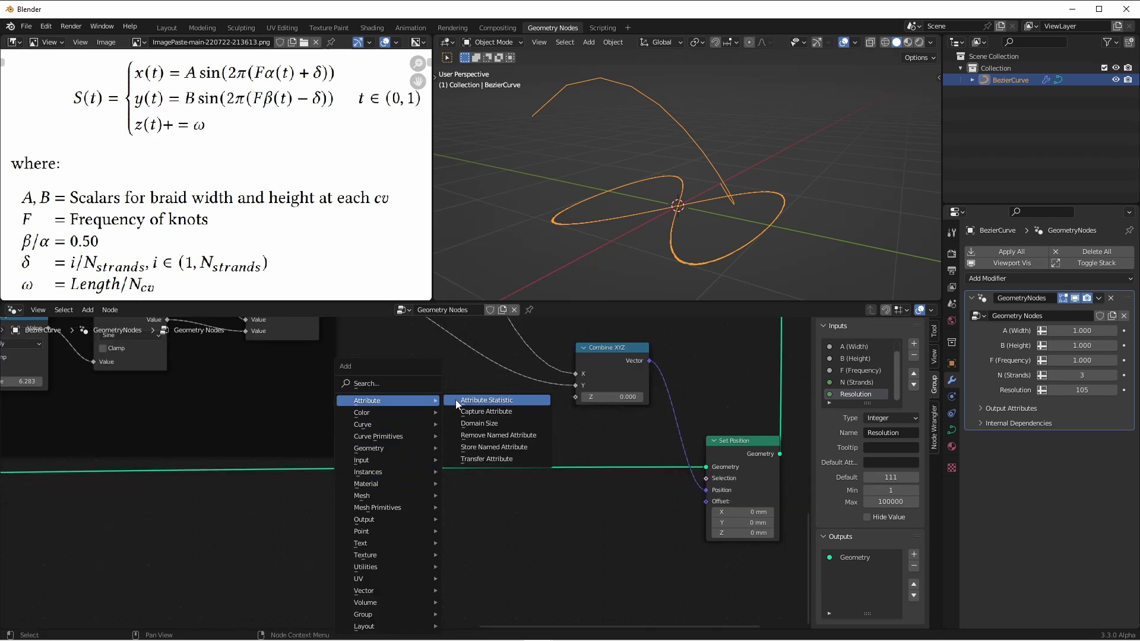
pyautogui.click(455, 400)
pyautogui.click(333, 459)
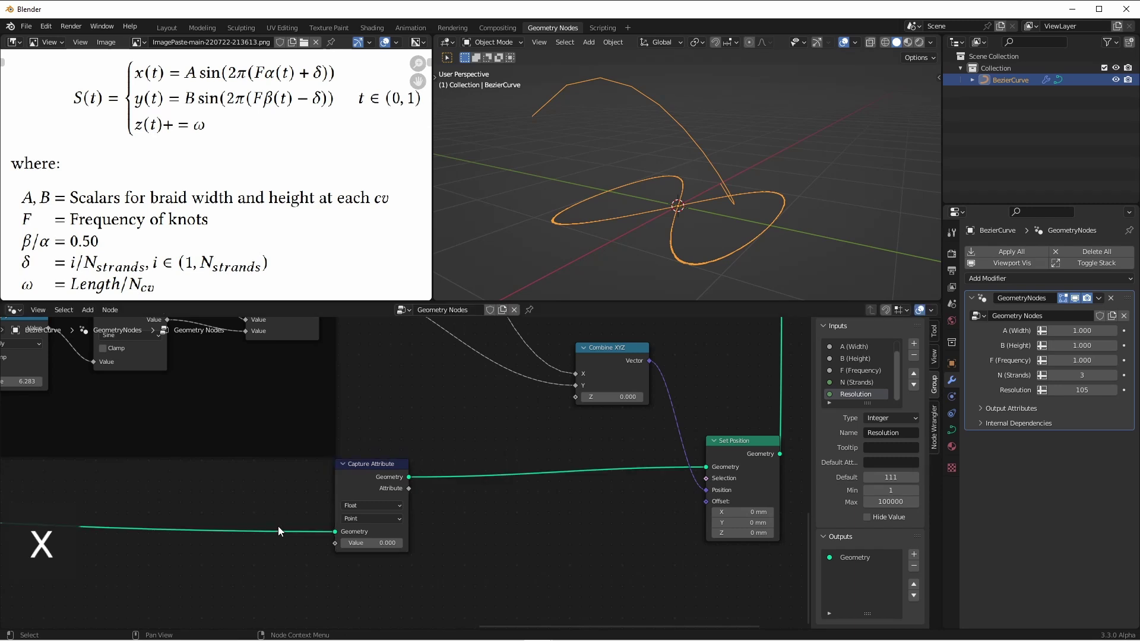
# Add a Position node, change Capture Attribute to the Vector type, and connect Position to its Value.
pyautogui.hotkey('shift', 'a')
pyautogui.moveTo(279, 485)
pyautogui.moveTo(277, 459)
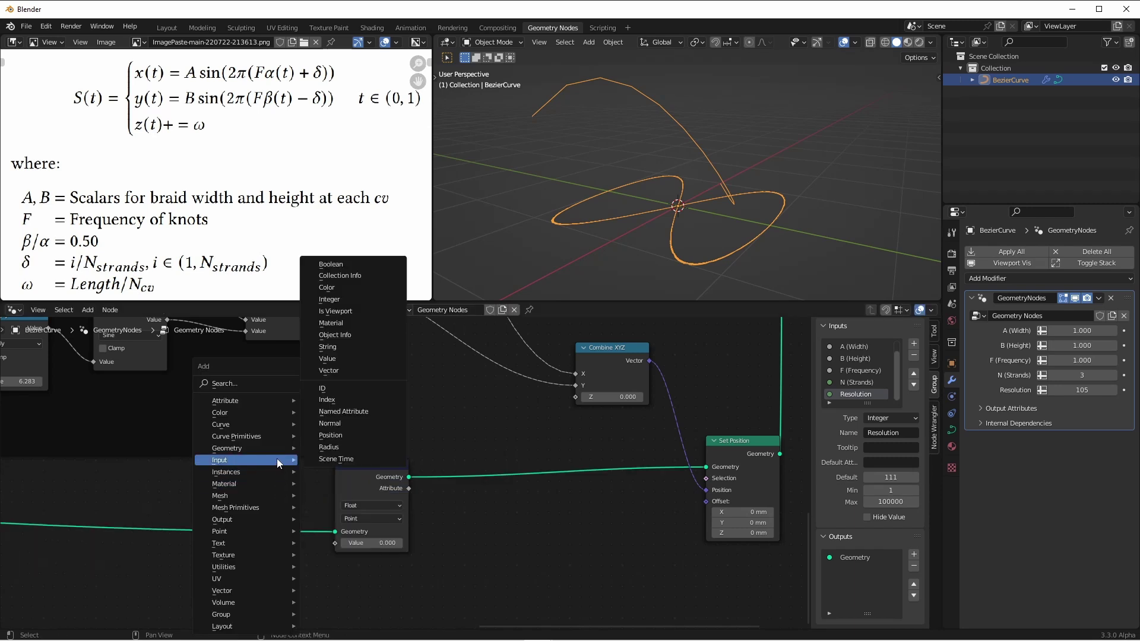
pyautogui.click(323, 525)
pyautogui.click(368, 535)
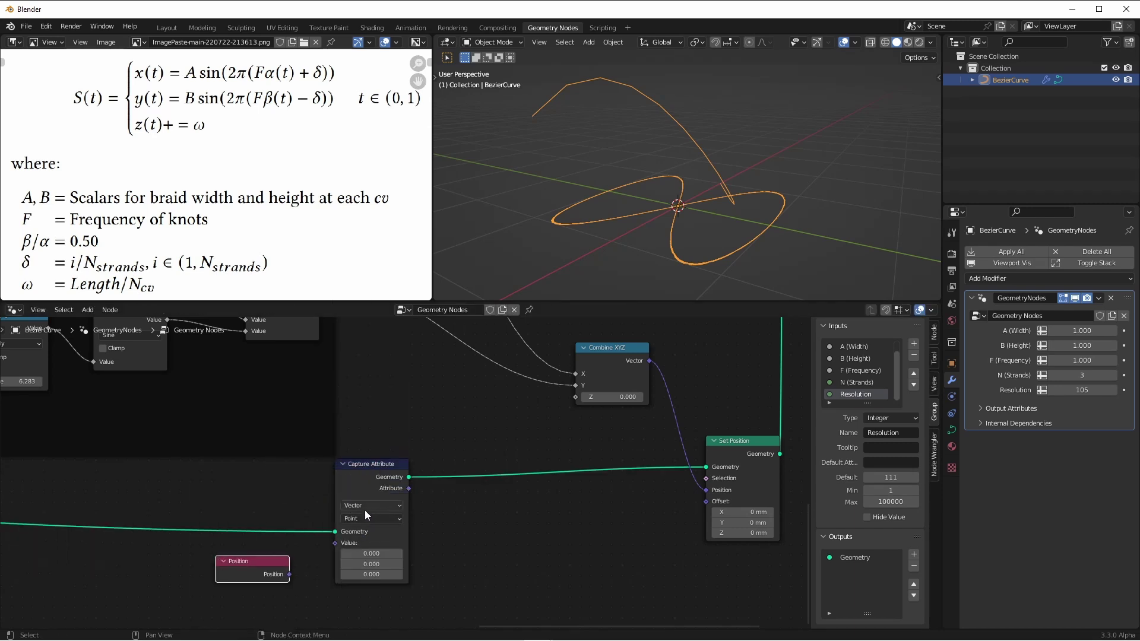
pyautogui.moveTo(290, 574); pyautogui.dragTo(336, 542)
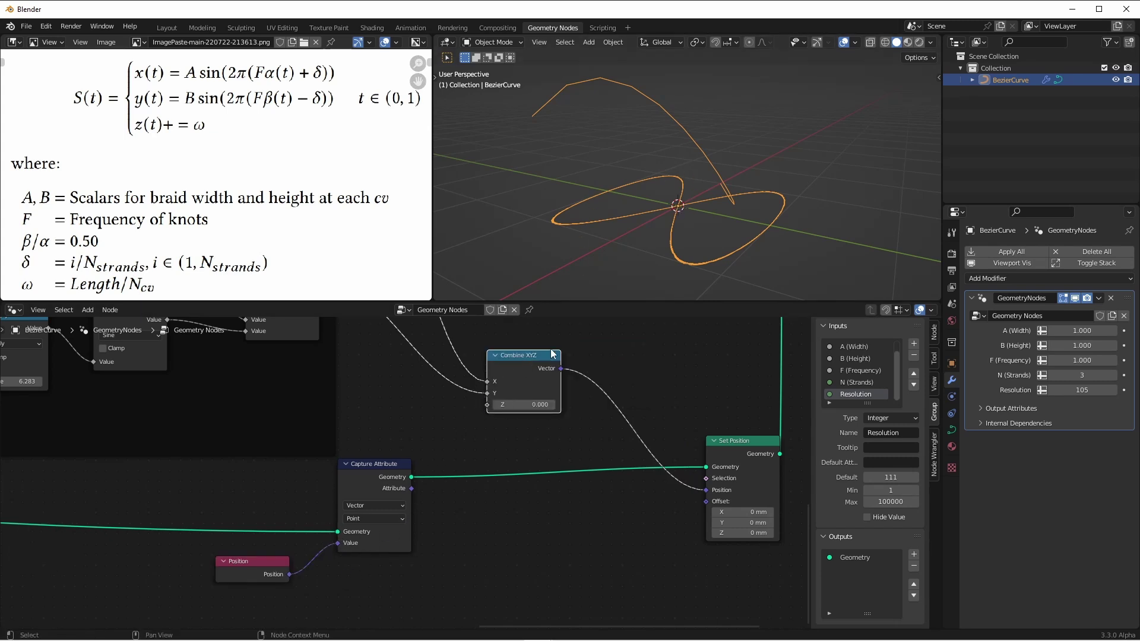
# Insert a vector Add node between Combine XYZ and Set Position and feed the captured Attribute into its second Vector input.
pyautogui.hotkey('shift', 'a')
pyautogui.moveTo(467, 592)
pyautogui.click(511, 620)
pyautogui.click(604, 354)
pyautogui.moveTo(411, 489); pyautogui.dragTo(603, 409)
pyautogui.moveTo(801, 188); pyautogui.dragTo(659, 167, button='middle')
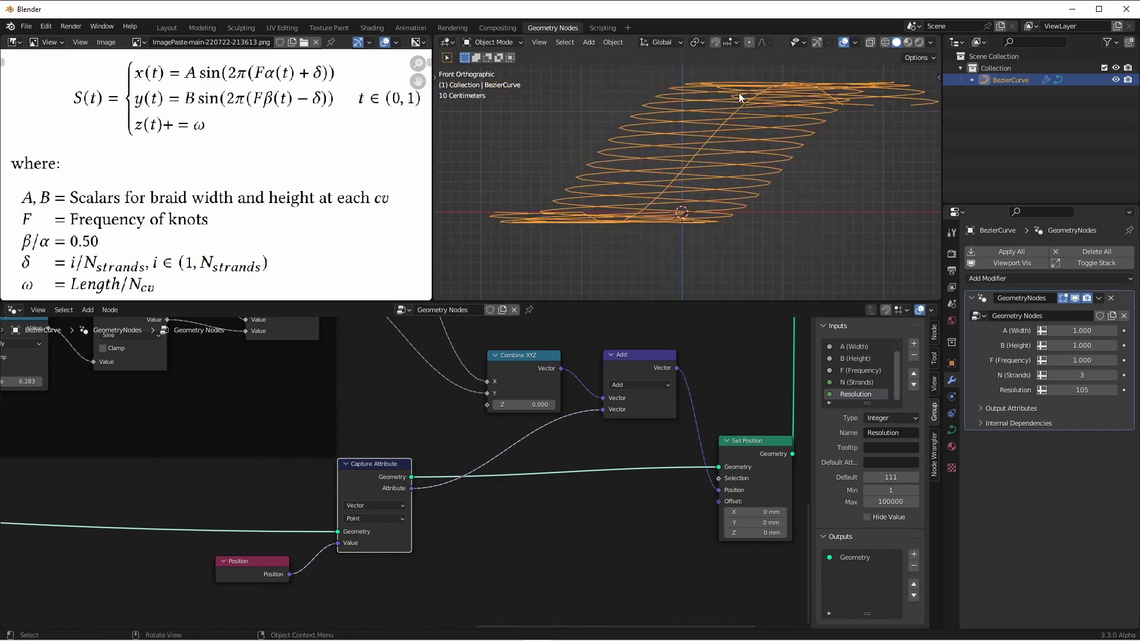
pyautogui.moveTo(738, 93); pyautogui.dragTo(704, 148, button='middle')
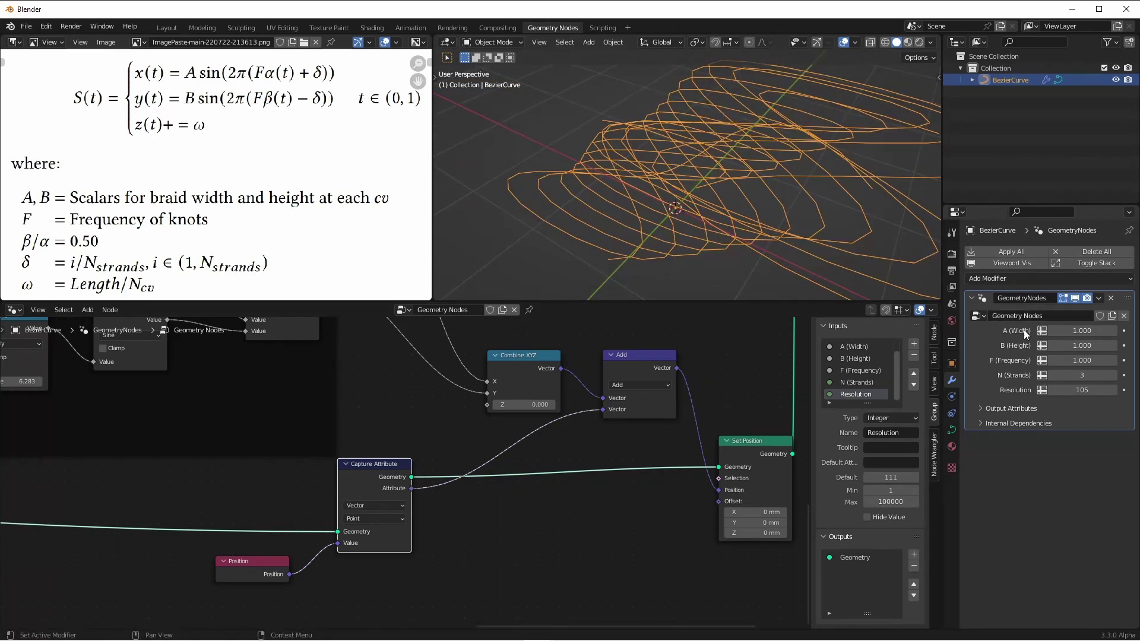
# Lower the modifier's A (Width) and B (Height) to about 0.198 and F (Frequency) to about 0.353.
pyautogui.press('shift')
pyautogui.keyDown('shift'); pyautogui.moveTo(1086, 333); pyautogui.dragTo(972, 271); pyautogui.keyUp('shift')
pyautogui.press('KP_1')
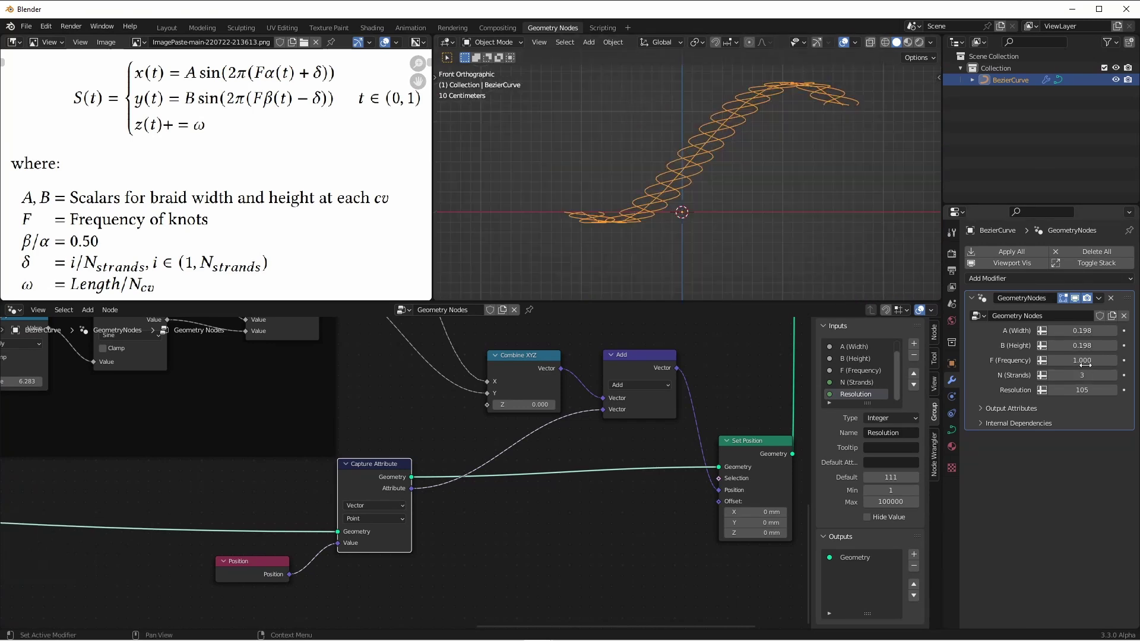
pyautogui.keyDown('shift'); pyautogui.moveTo(1082, 360); pyautogui.dragTo(1011, 360); pyautogui.keyUp('shift')
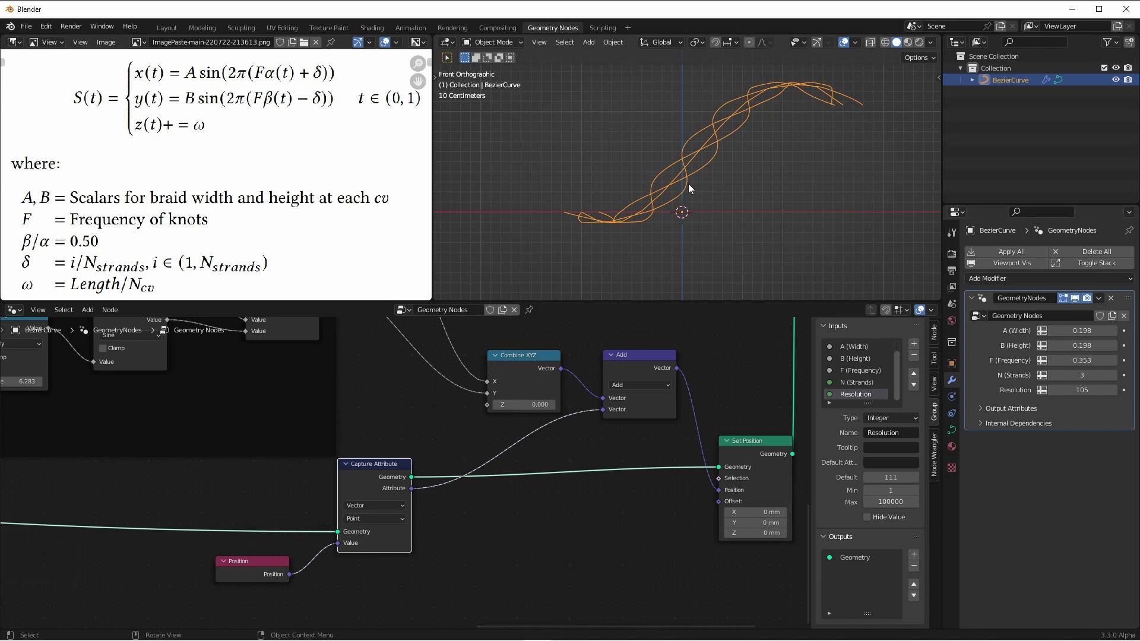
# Move the curve's upper end point in Edit Mode to nearly above the origin, then return to Object Mode.
pyautogui.press('Tab')
pyautogui.press('g')
pyautogui.rightClick(767, 103)
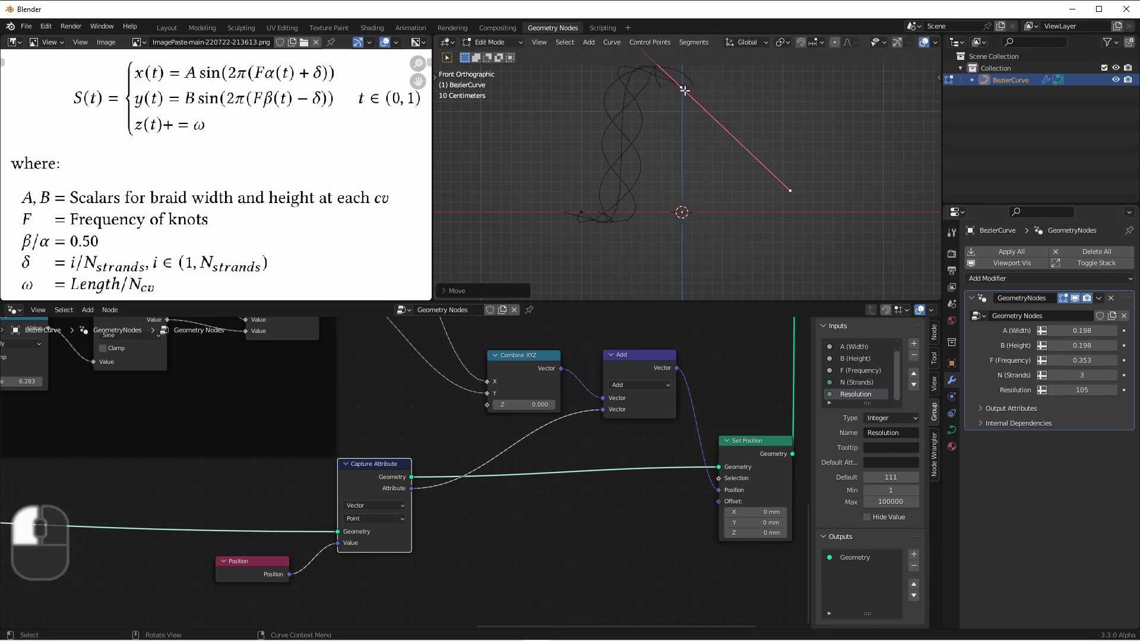
pyautogui.keyDown('shift'); pyautogui.moveTo(589, 136); pyautogui.dragTo(649, 191, button='middle'); pyautogui.keyUp('shift')
pyautogui.press('Tab')
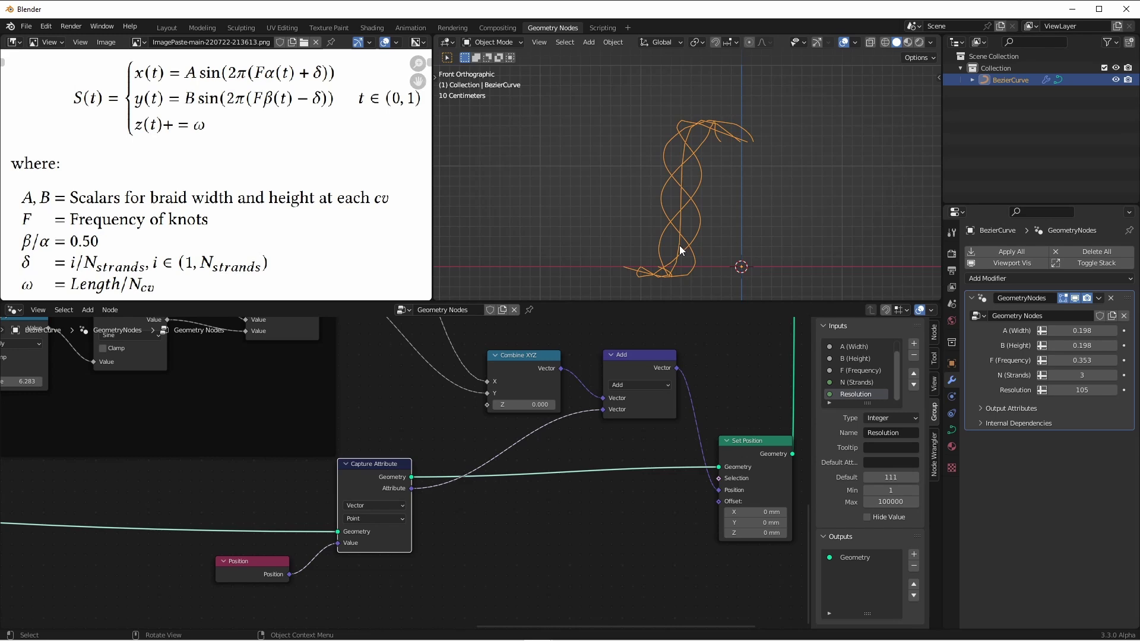
# Rearrange the Capture Attribute, Add and Combine XYZ nodes to clear space between Capture Attribute and Set Position.
pyautogui.moveTo(368, 469); pyautogui.dragTo(343, 483)
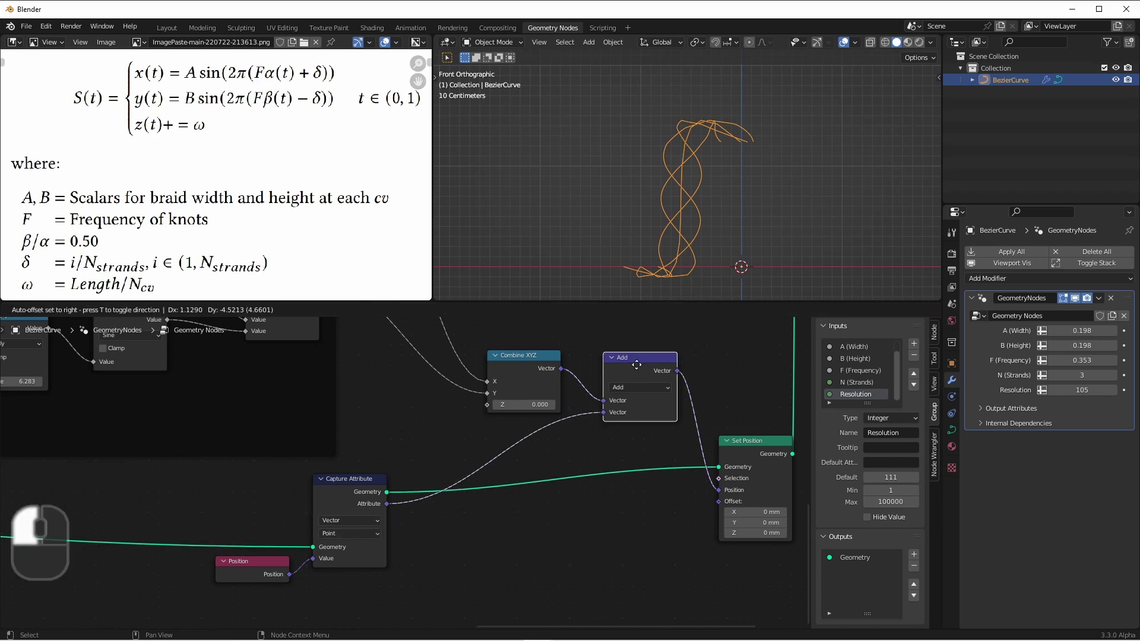
pyautogui.moveTo(635, 358); pyautogui.dragTo(661, 488)
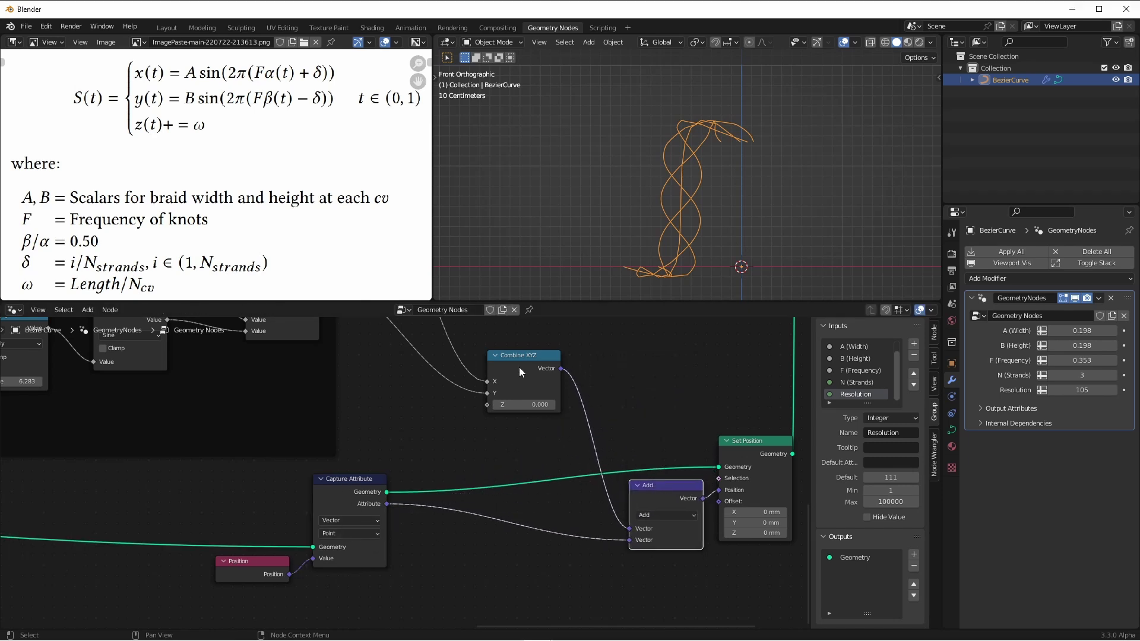
pyautogui.moveTo(518, 356); pyautogui.dragTo(406, 375)
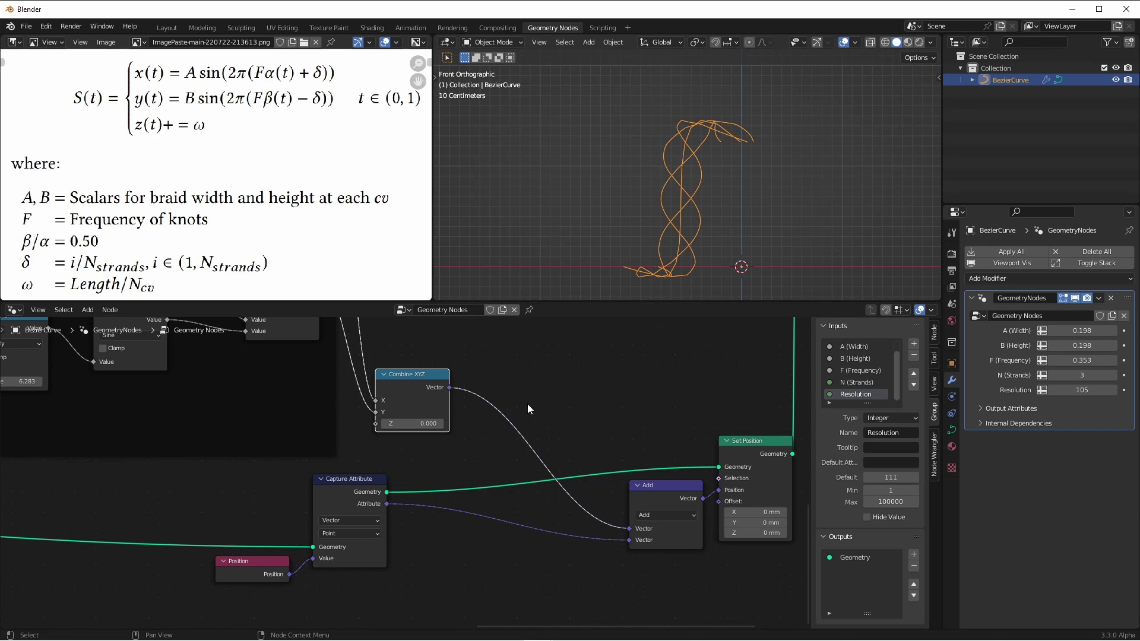
# Duplicate the Capture Attribute node and insert the copy into the geometry link after the original.
pyautogui.click(347, 479)
pyautogui.hotkey('shift', 'd')
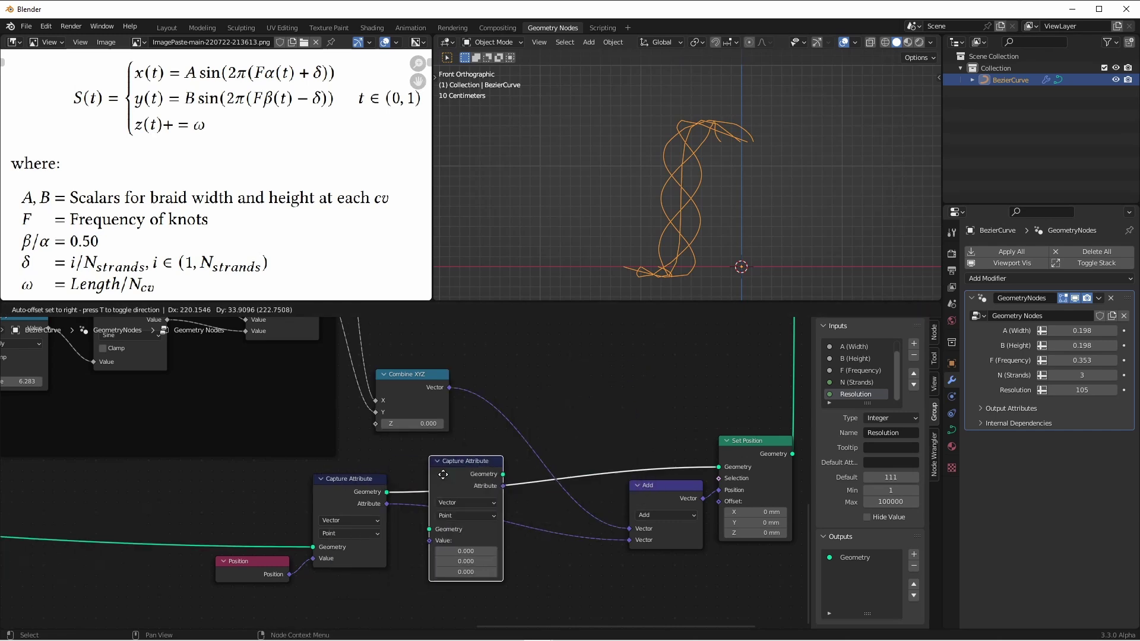
pyautogui.click(449, 472)
pyautogui.press('g')
# Add a Curve Tangent node and connect its Tangent to the second Capture Attribute's Value.
pyautogui.hotkey('shift', 'a')
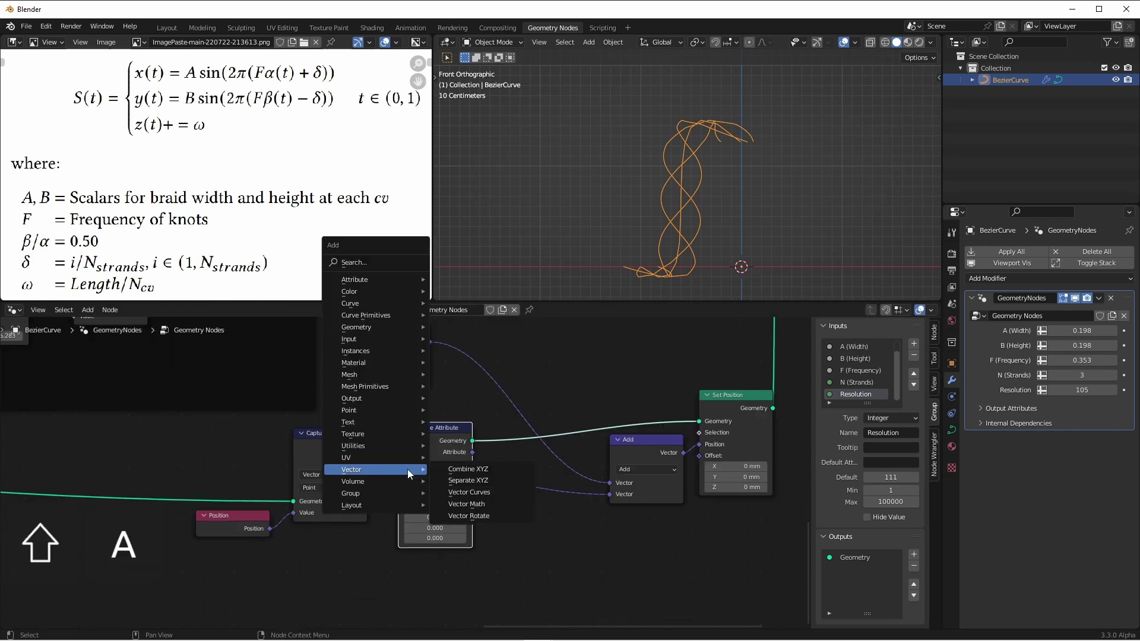
pyautogui.moveTo(358, 308)
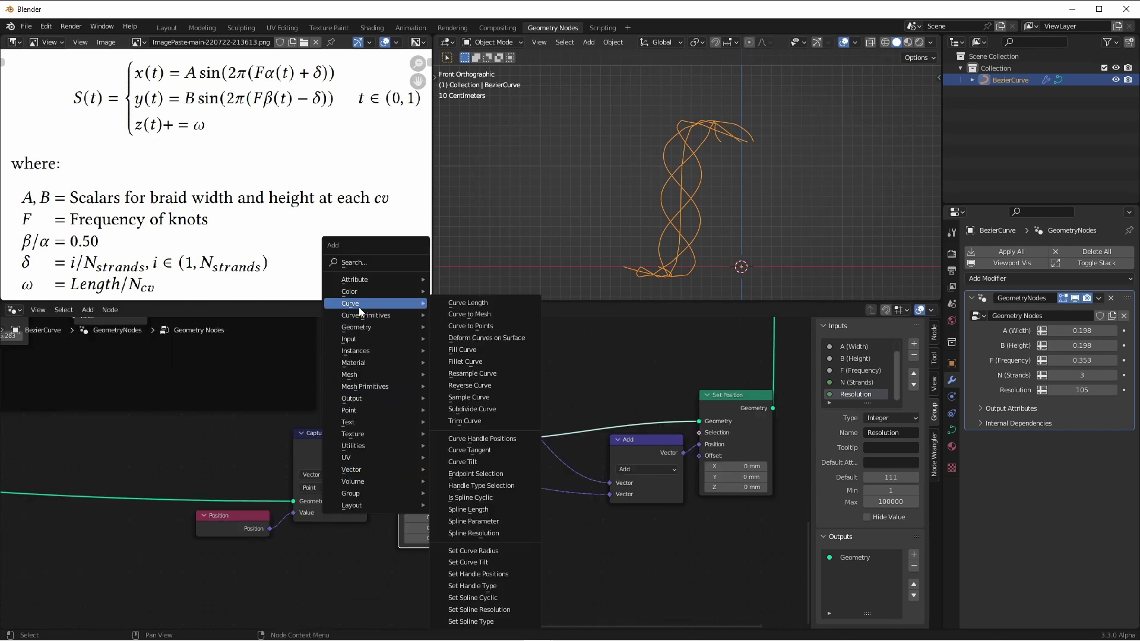
pyautogui.click(497, 450)
pyautogui.click(332, 549)
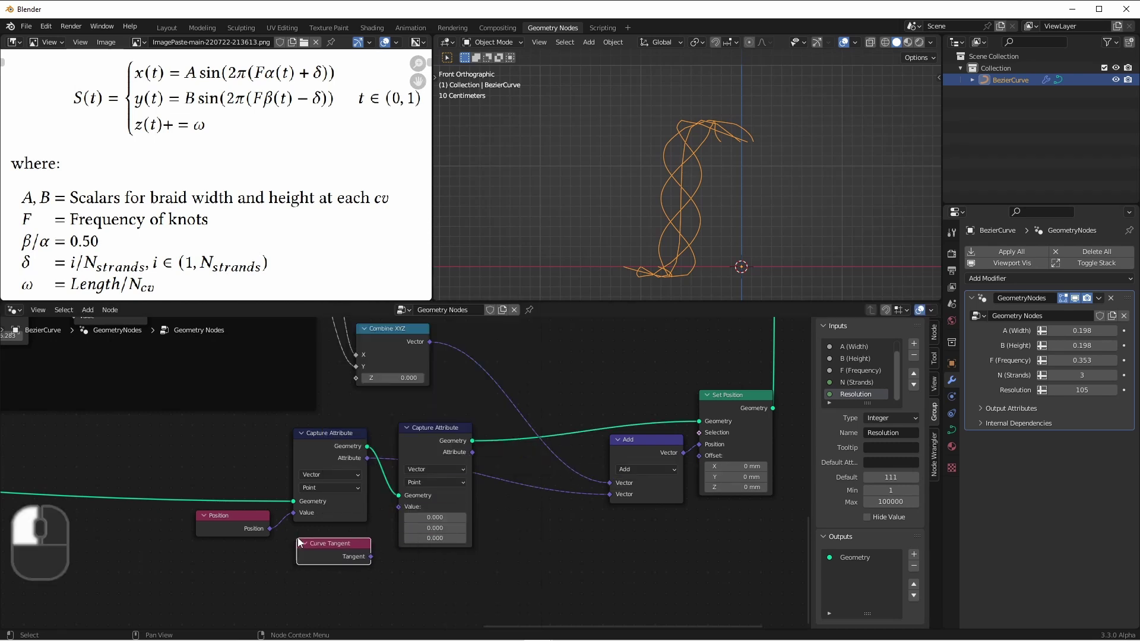
pyautogui.moveTo(370, 557); pyautogui.dragTo(398, 507)
pyautogui.moveTo(473, 452); pyautogui.dragTo(507, 464)
pyautogui.press('Escape')
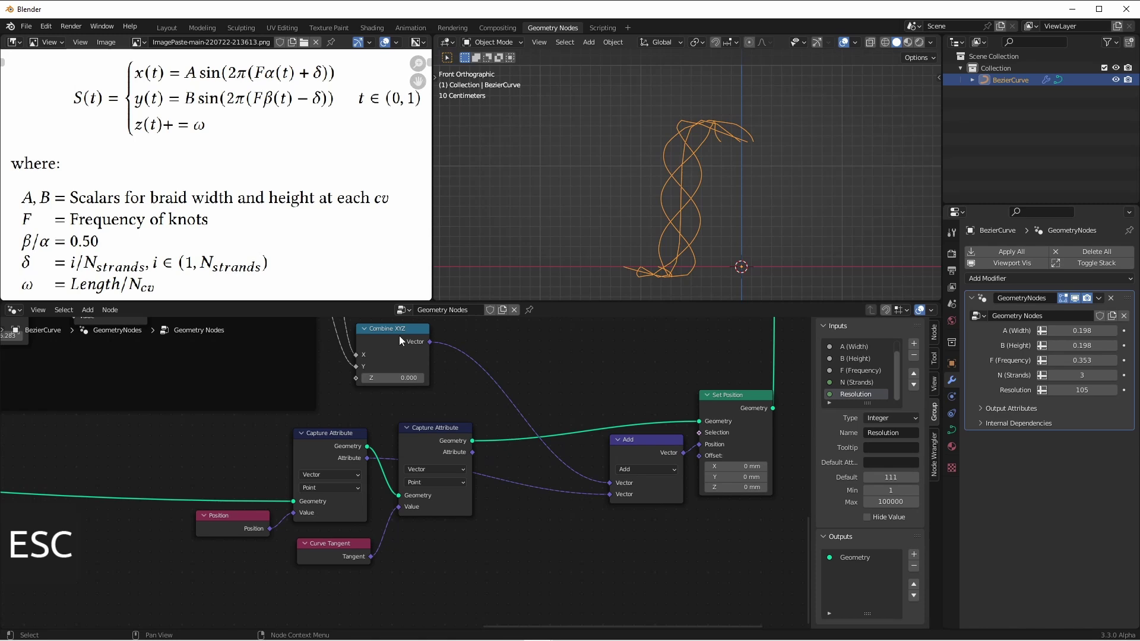
# Route the captured Position link to the Add node beneath the other nodes with two reroute points.
pyautogui.moveTo(399, 336); pyautogui.dragTo(447, 328)
pyautogui.scroll(-2, 643, 453)
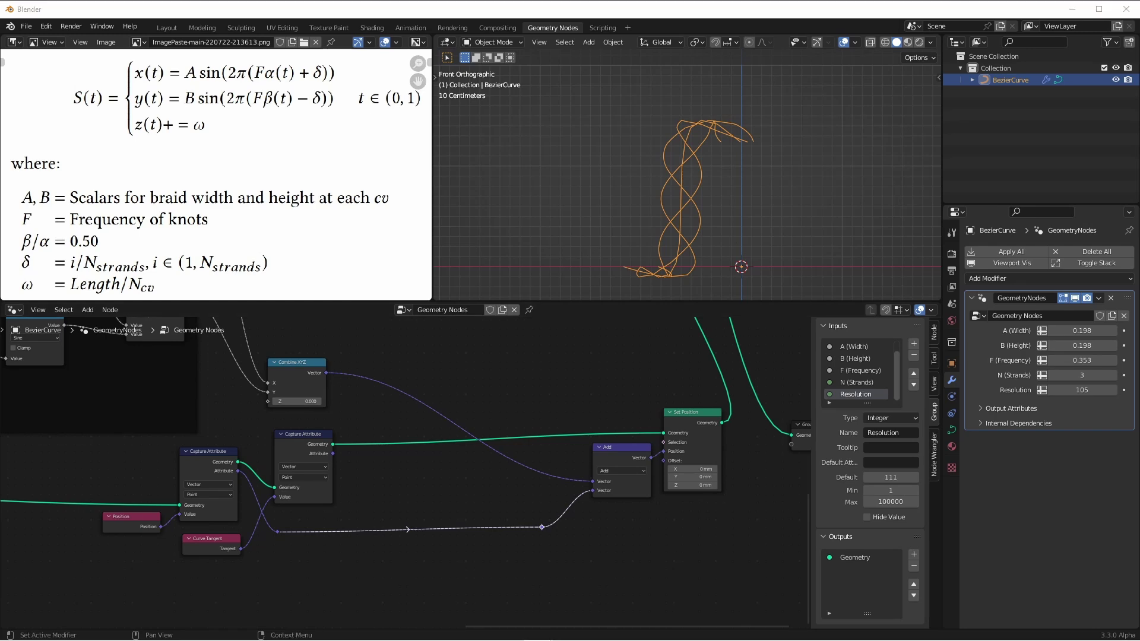
pyautogui.click(385, 470)
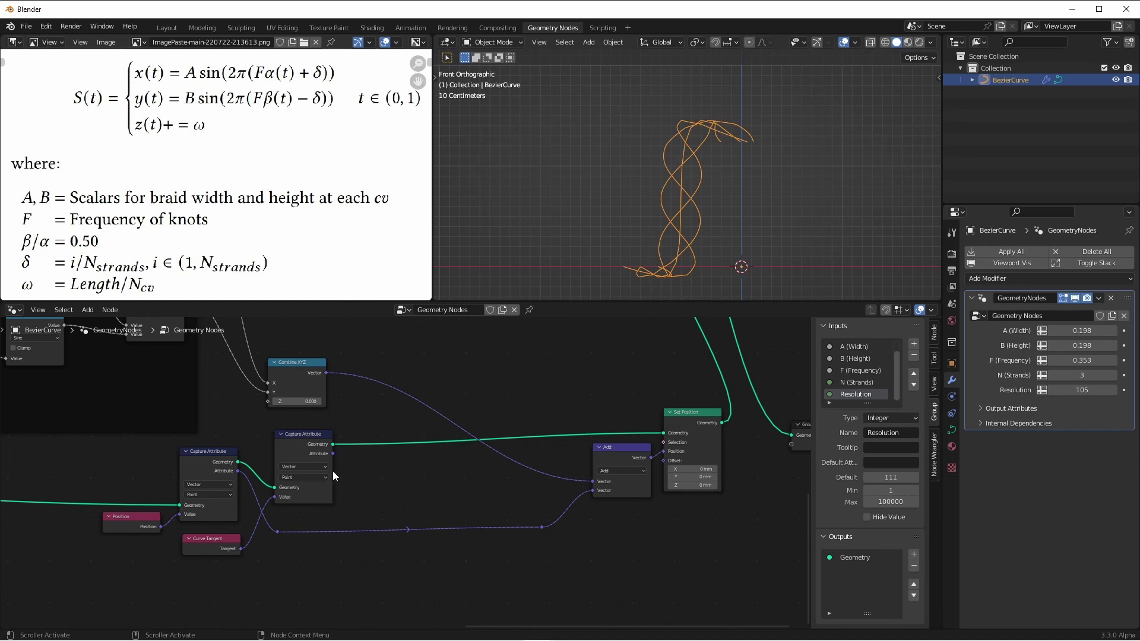
# Add an Align Euler to Vector node, feed the captured tangent Attribute into its Vector input, and set its axis to Z.
pyautogui.press('shift')
pyautogui.hotkey('shift', 'a')
pyautogui.moveTo(377, 573)
pyautogui.click(406, 453)
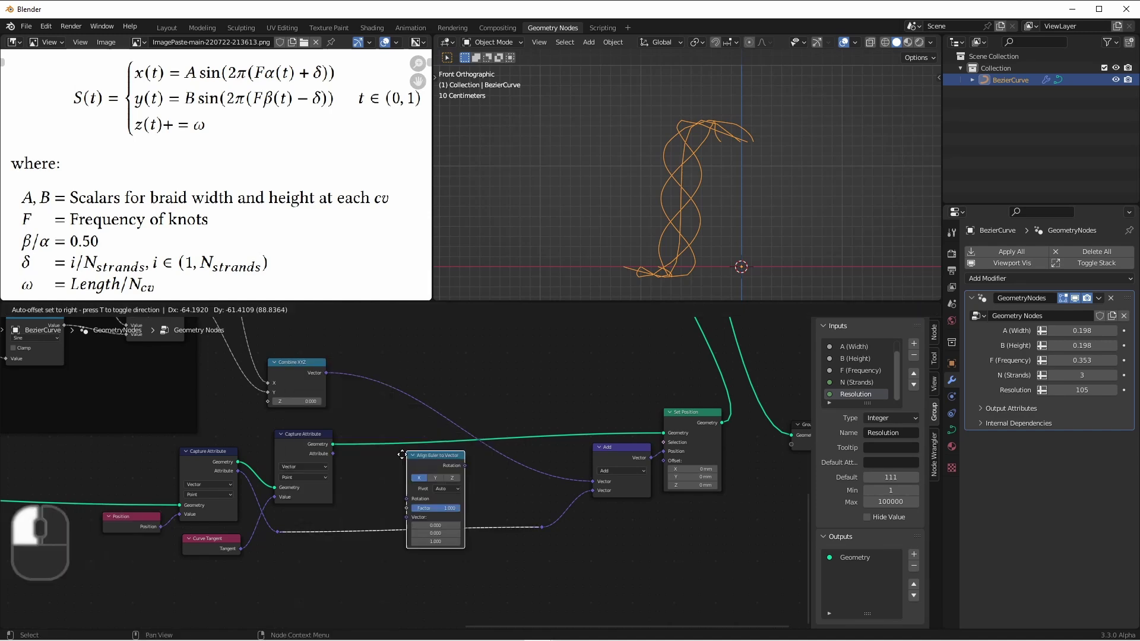
pyautogui.click(367, 551)
pyautogui.moveTo(271, 524); pyautogui.dragTo(589, 570)
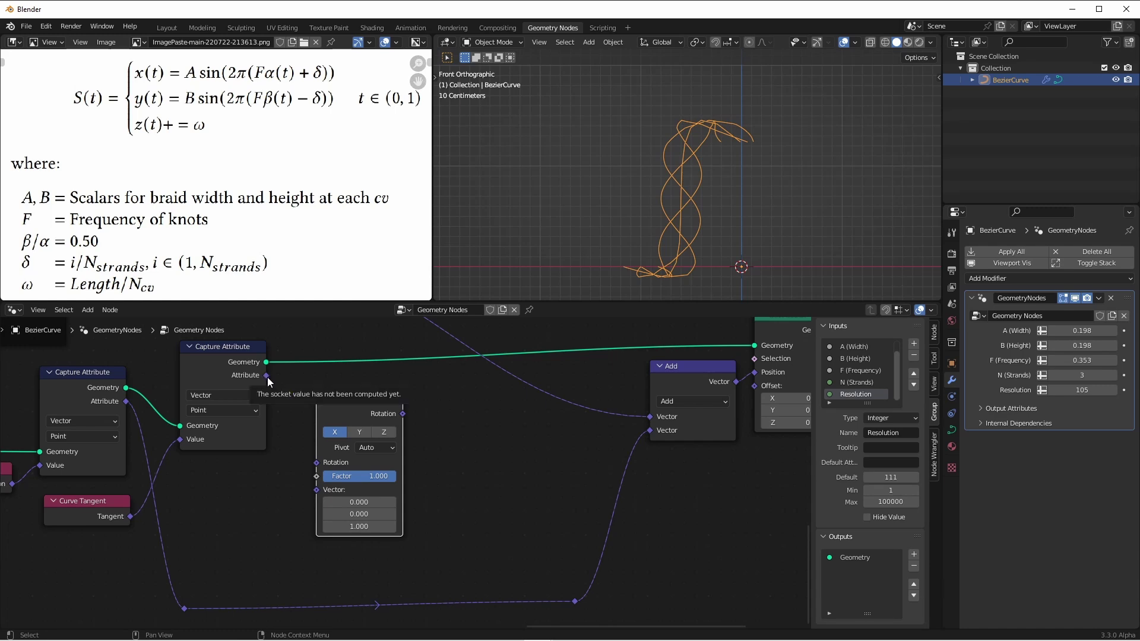
pyautogui.moveTo(267, 376); pyautogui.dragTo(316, 490)
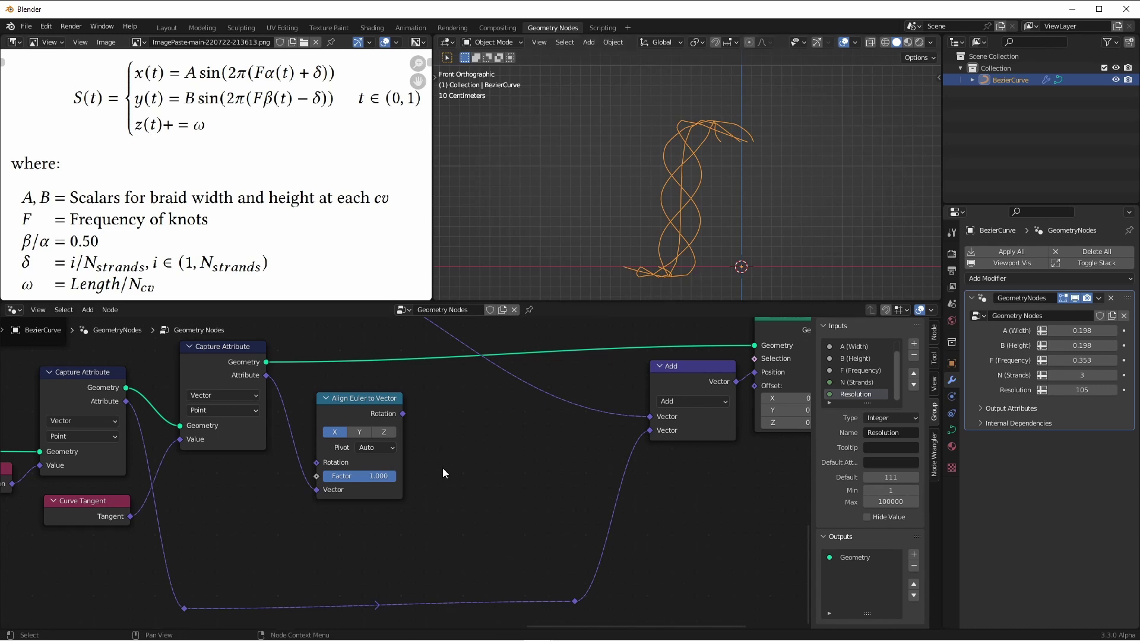
pyautogui.click(383, 434)
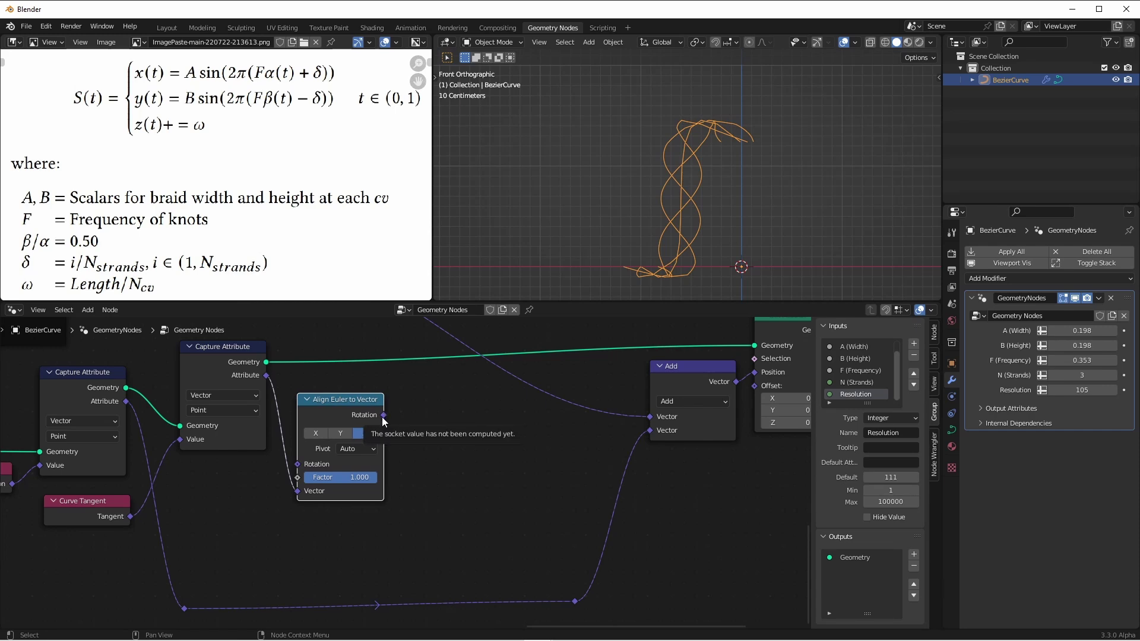
# Insert a Vector Rotate node into the link between Combine XYZ and Add.
pyautogui.scroll(-1, 480, 473)
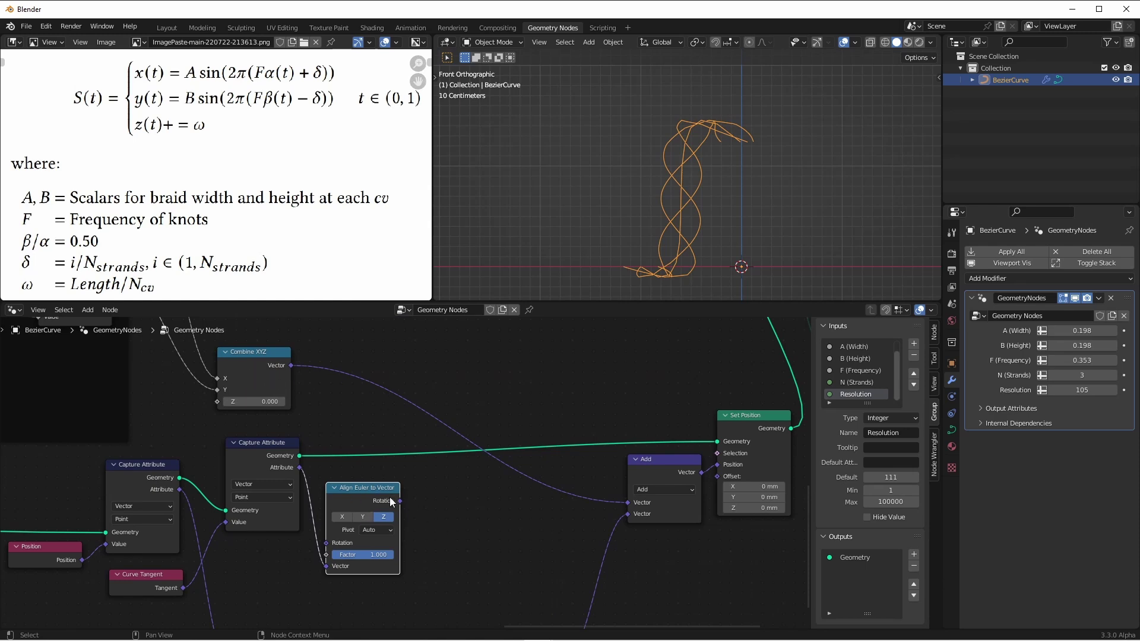
pyautogui.press('shift')
pyautogui.hotkey('shift', 'a')
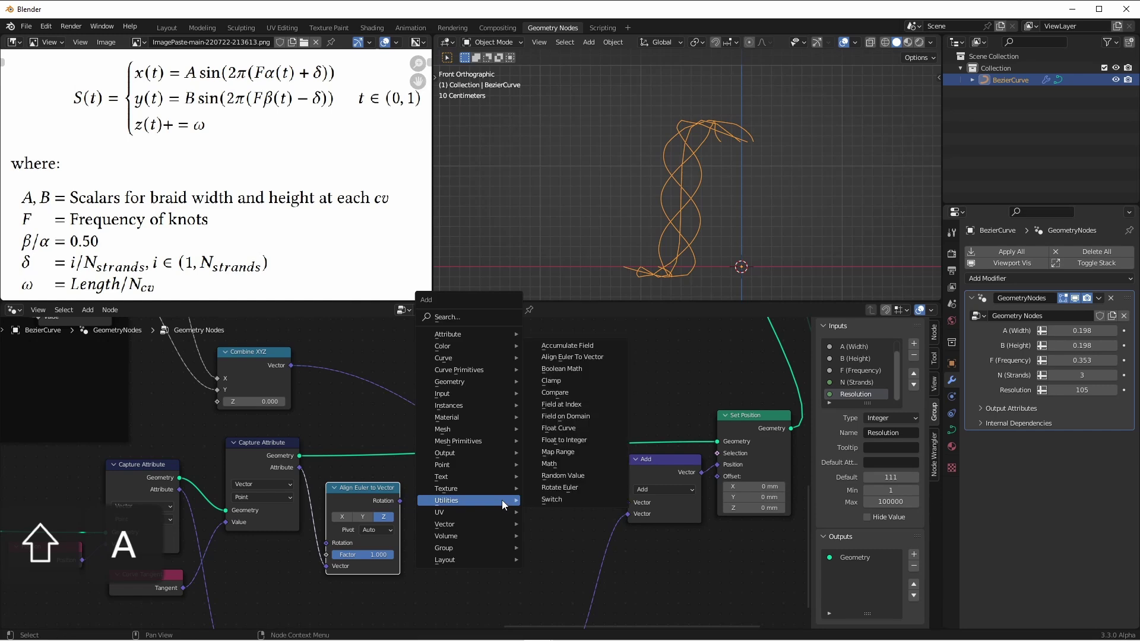
pyautogui.moveTo(518, 526)
pyautogui.click(540, 570)
pyautogui.click(458, 463)
pyautogui.moveTo(364, 497); pyautogui.dragTo(364, 442, button='middle')
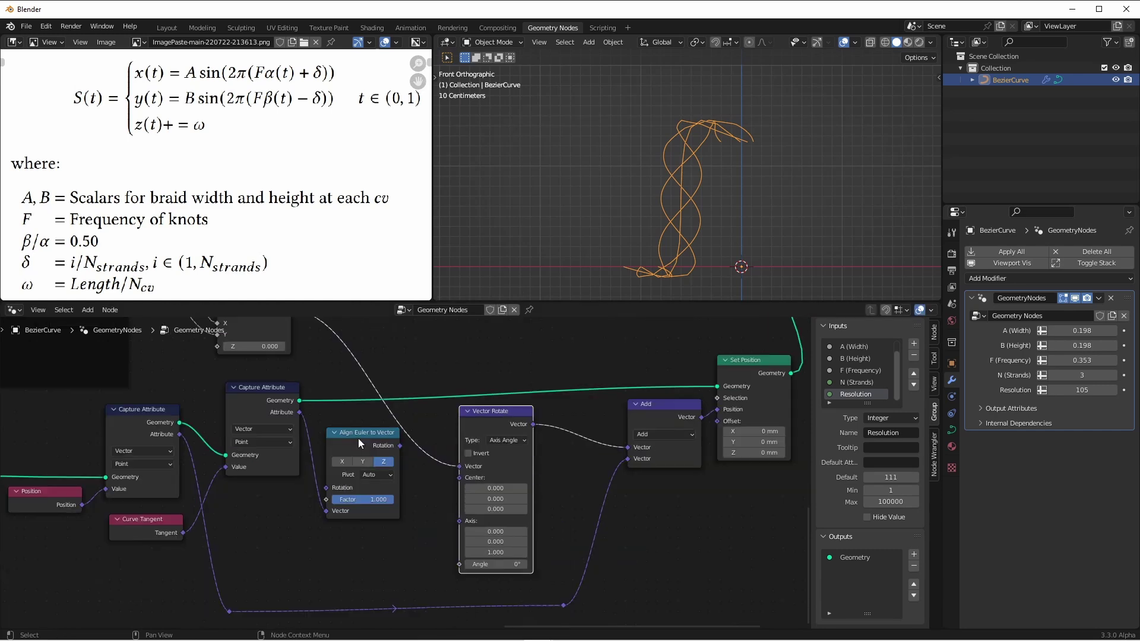
# Set Vector Rotate to the Euler type and connect Align Euler to Vector's Rotation to its Rotation input.
pyautogui.click(504, 439)
pyautogui.click(497, 498)
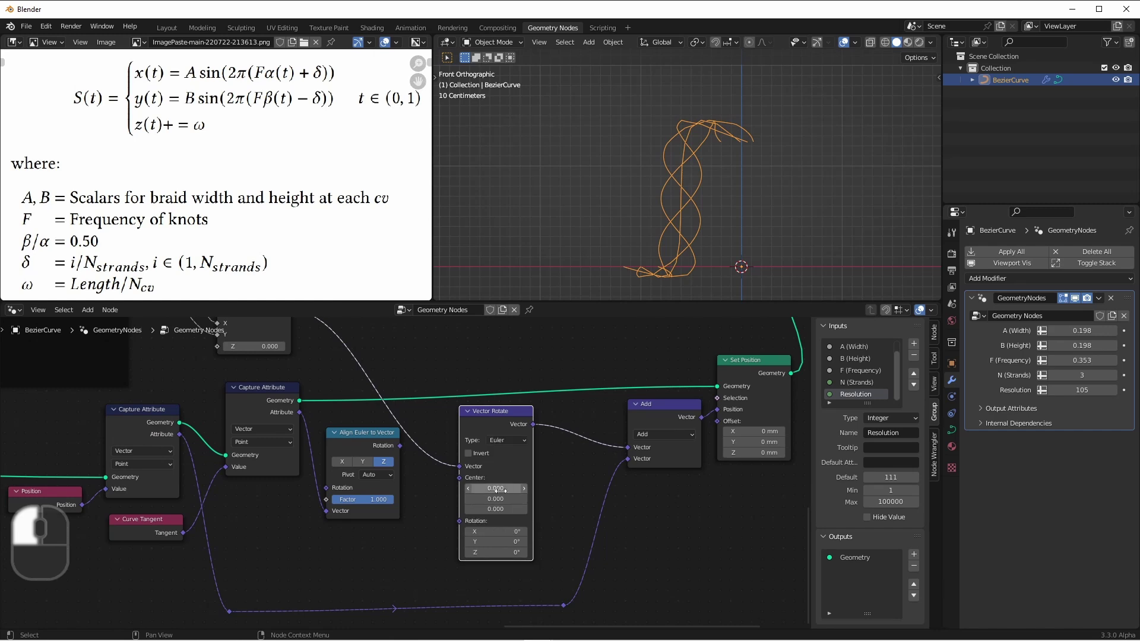
pyautogui.moveTo(365, 433); pyautogui.dragTo(384, 467)
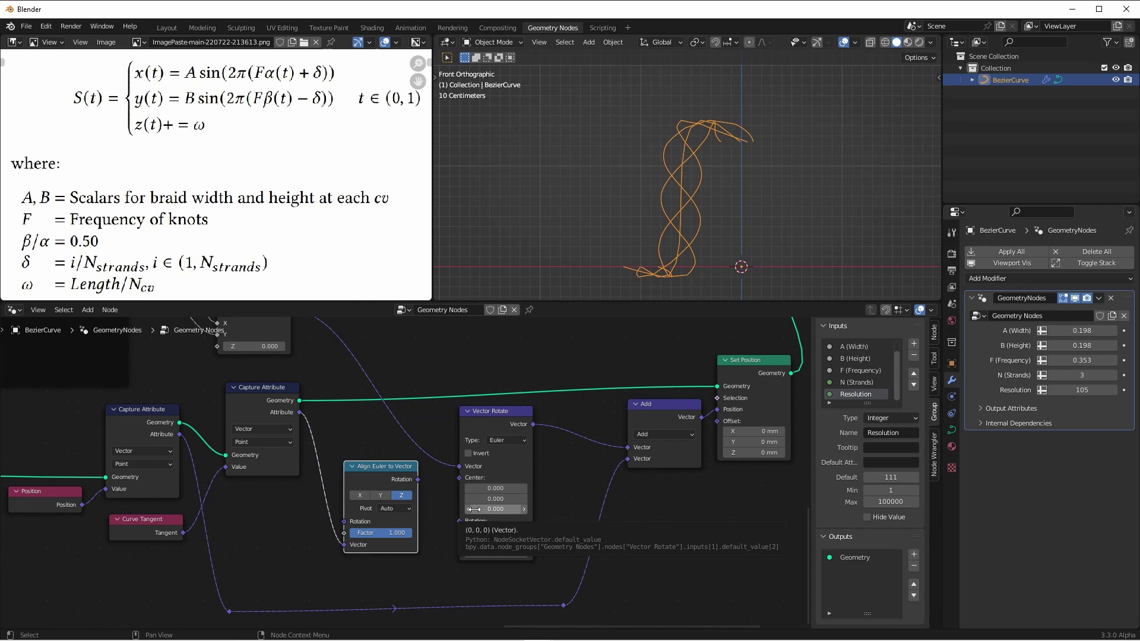
pyautogui.moveTo(418, 479); pyautogui.dragTo(461, 520)
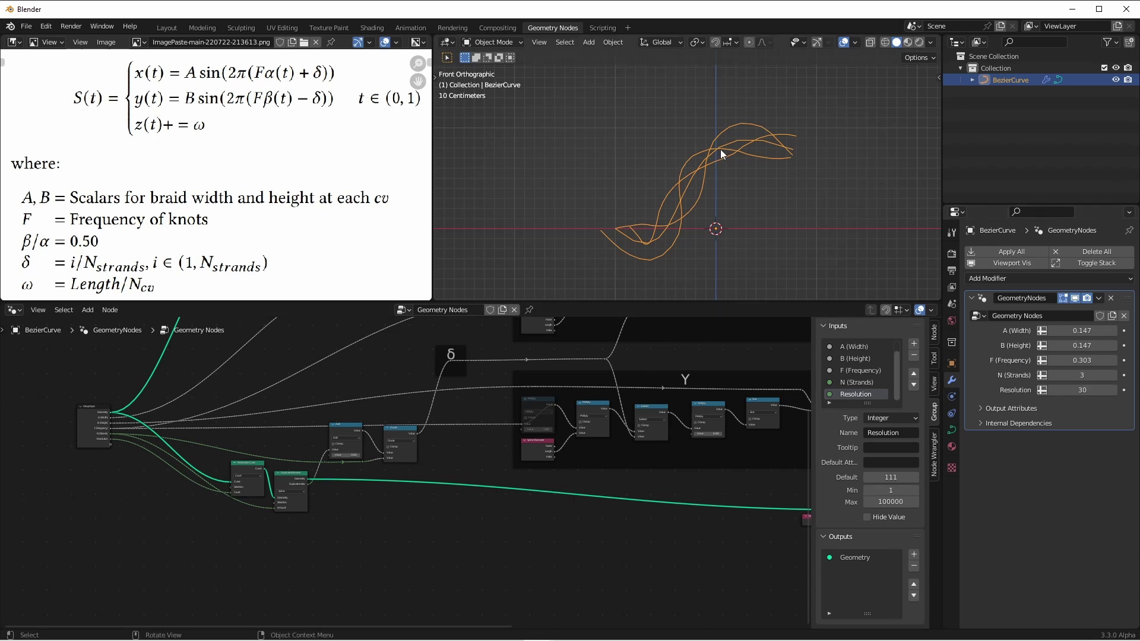
# Delete the node joining the original curve with the braid so that Set Position's geometry feeds Group Output directly.
pyautogui.keyDown('shift'); pyautogui.moveTo(723, 152); pyautogui.dragTo(675, 173, button='middle'); pyautogui.keyUp('shift')
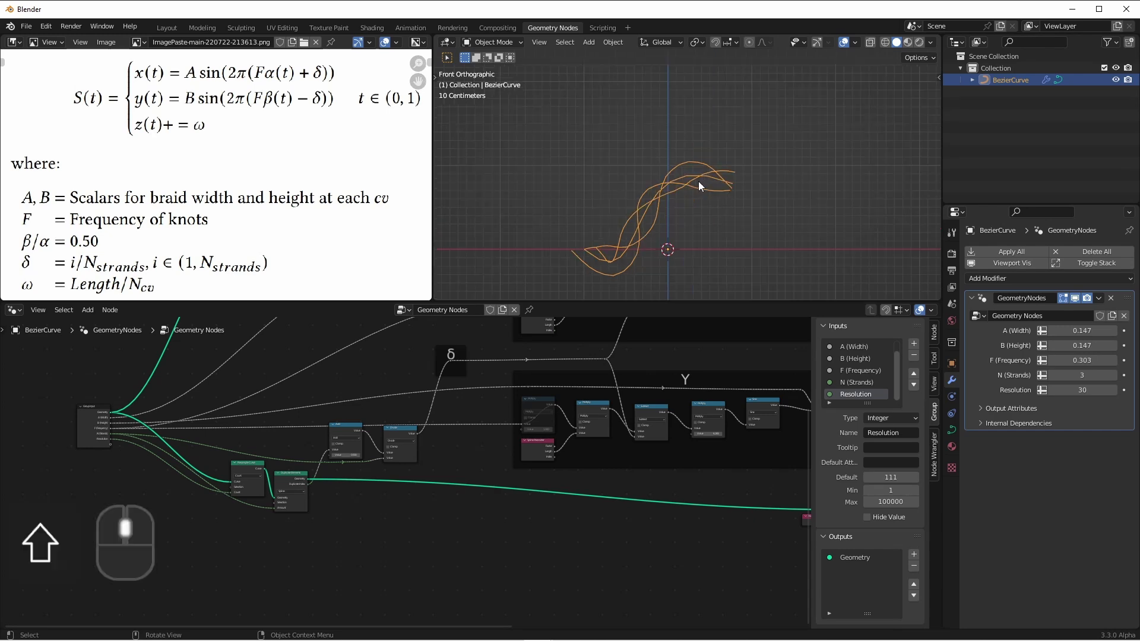
pyautogui.scroll(-3, 498, 408)
pyautogui.press('Home')
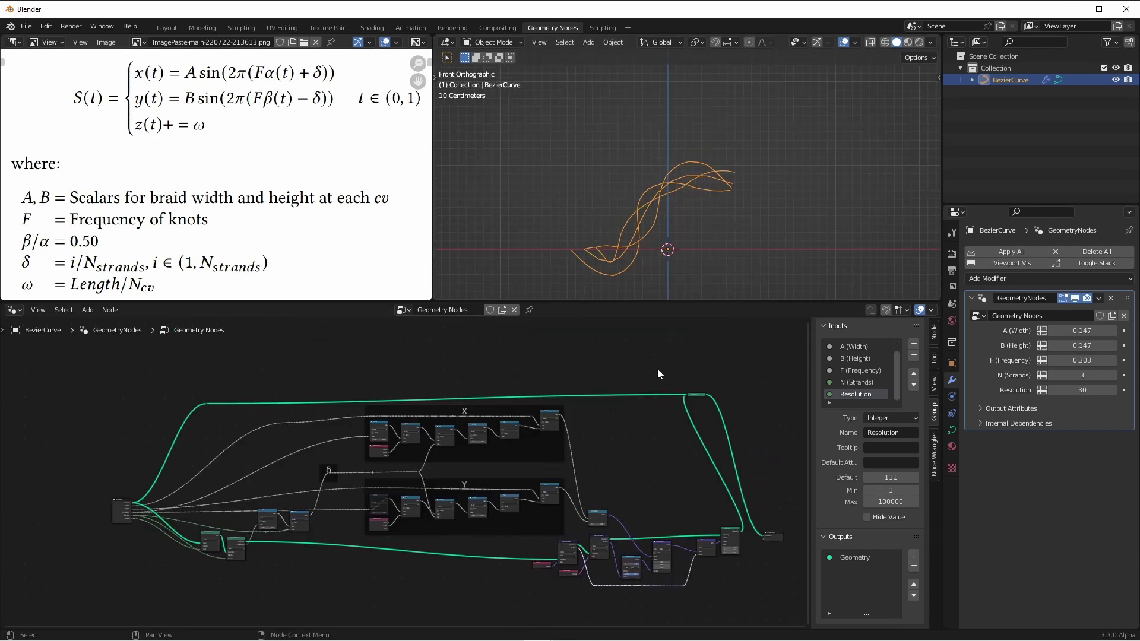
pyautogui.moveTo(658, 354); pyautogui.dragTo(742, 410)
pyautogui.press('x')
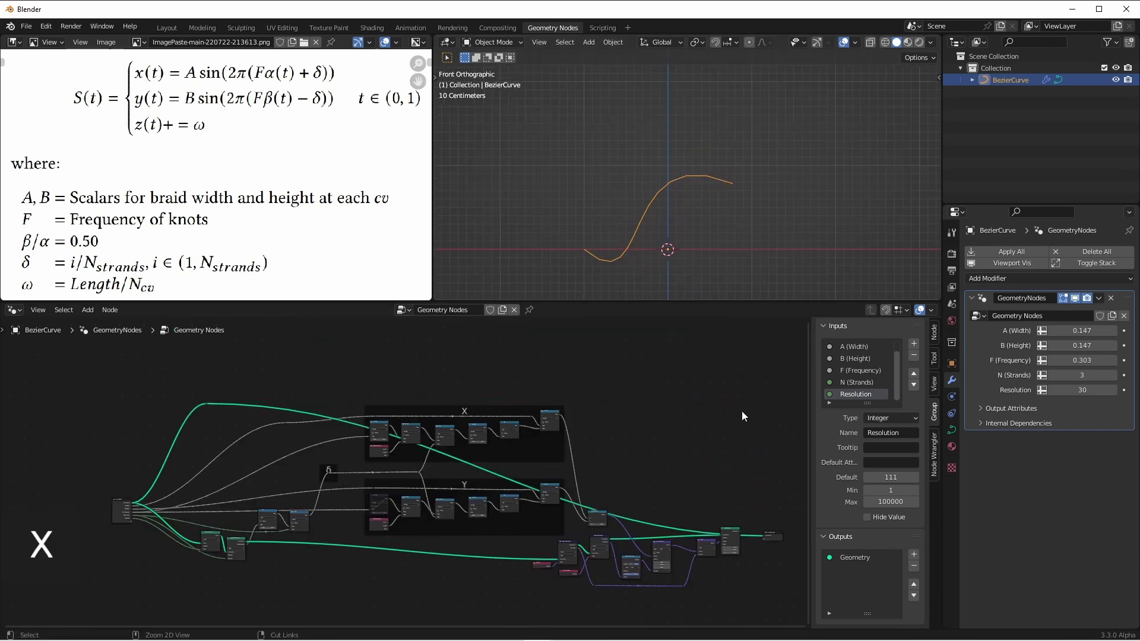
pyautogui.scroll(7, 766, 537)
pyautogui.moveTo(730, 172); pyautogui.dragTo(803, 212, button='middle')
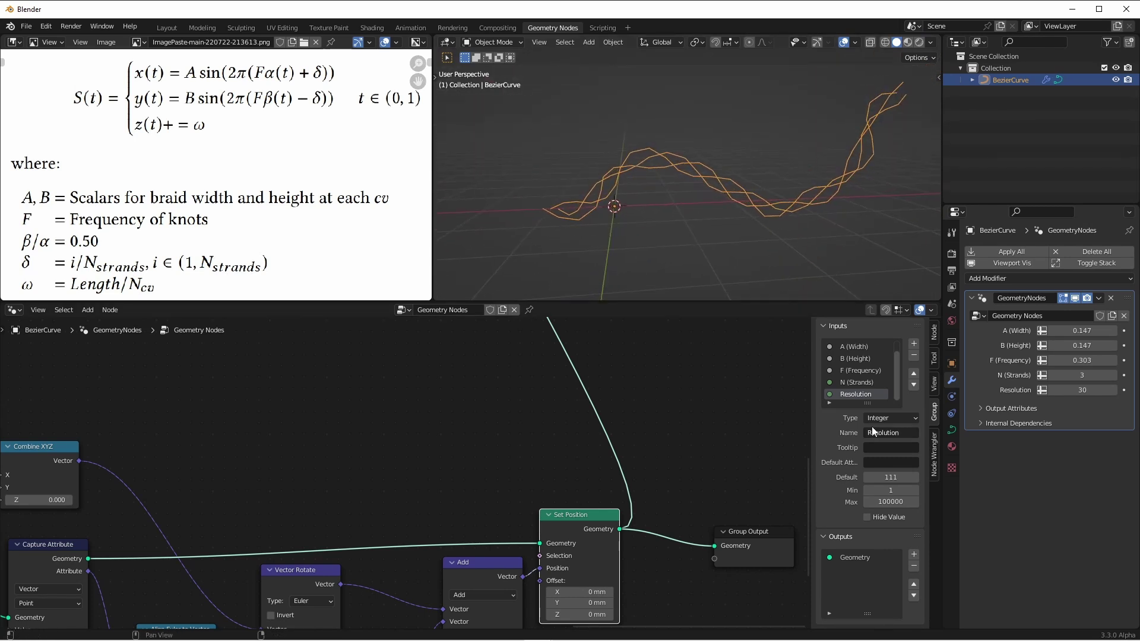
# Group the Position, Curve Tangent, Capture Attribute, Align Euler, Vector Rotate and Add nodes in a frame labelled "Z and Rotation".
pyautogui.press('Home')
pyautogui.press('g')
pyautogui.click(496, 519)
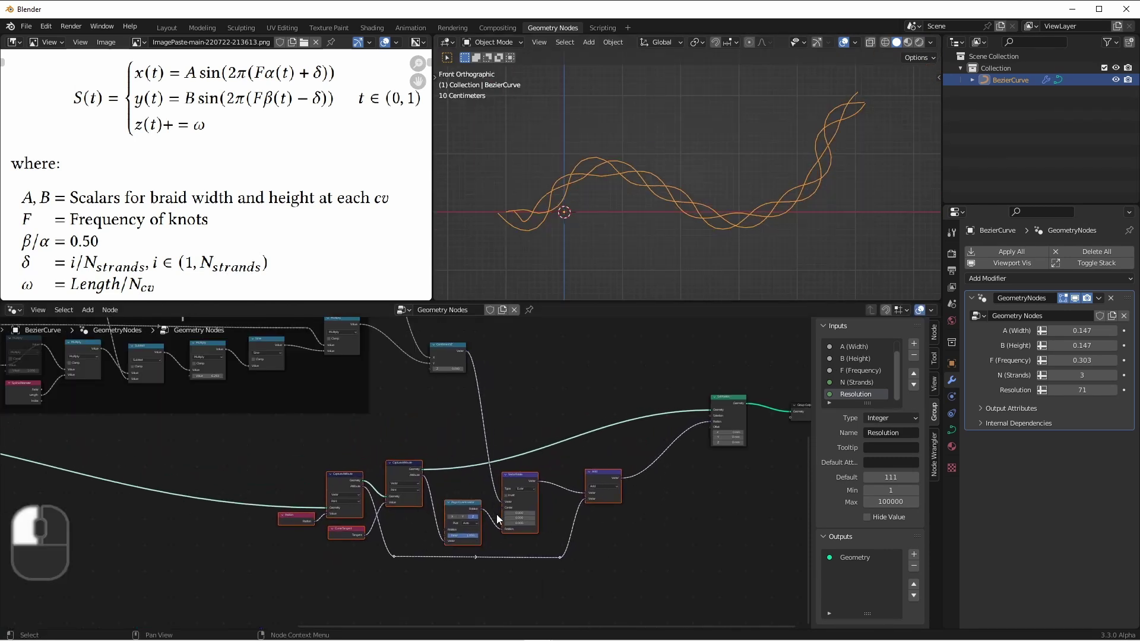
pyautogui.hotkey('ctrl', 'j')
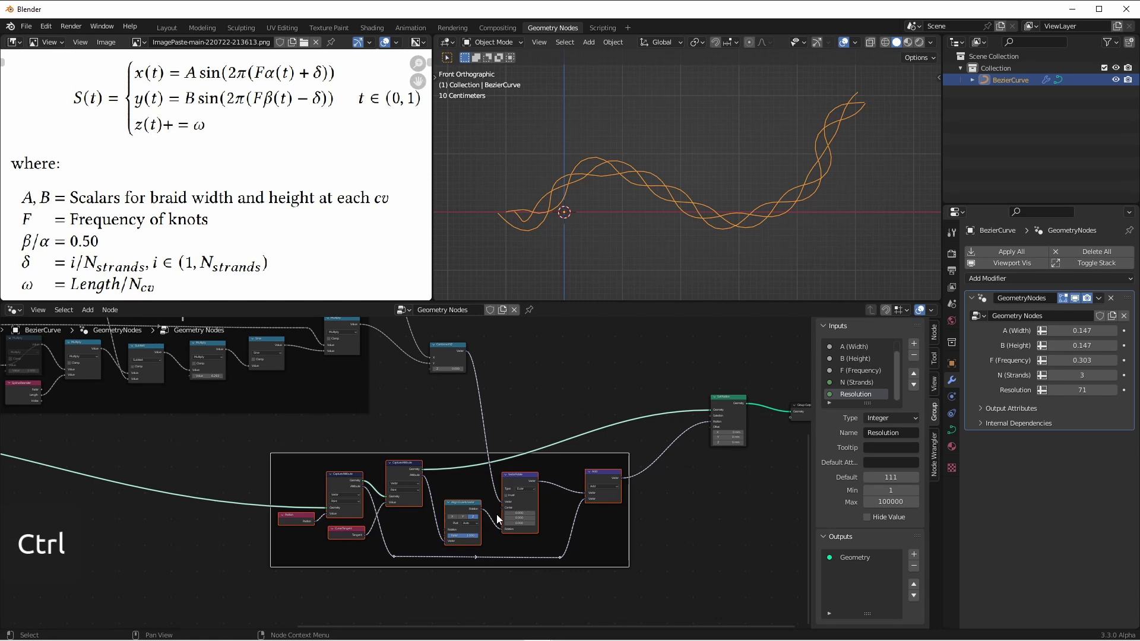
pyautogui.press('F2')
pyautogui.write('Z and')
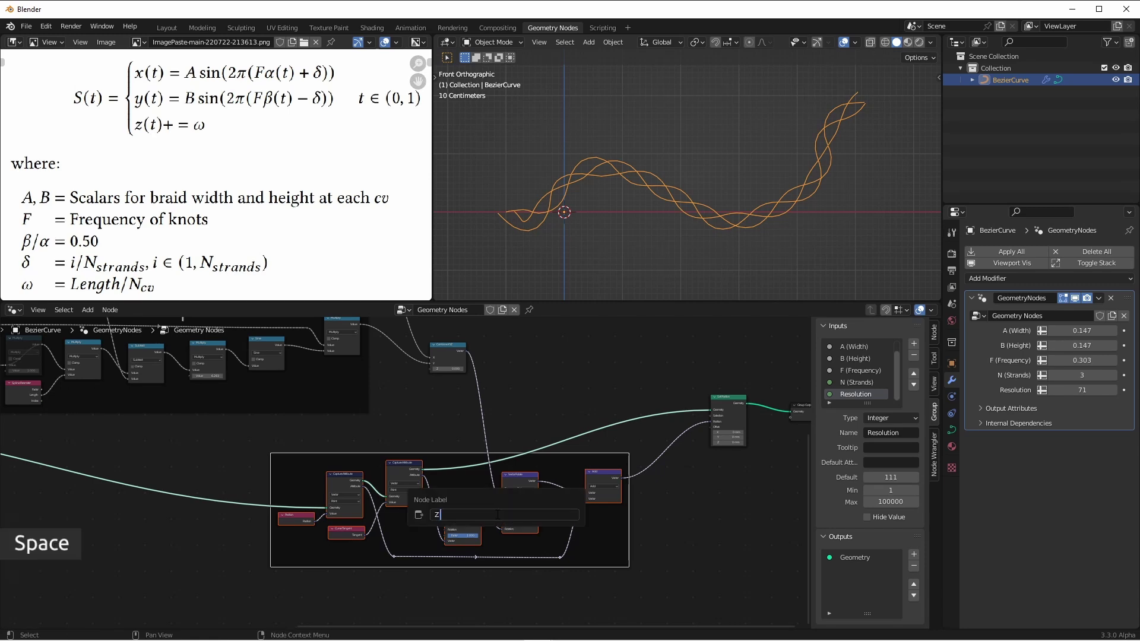
pyautogui.write(' Rotation')
pyautogui.press('Return')
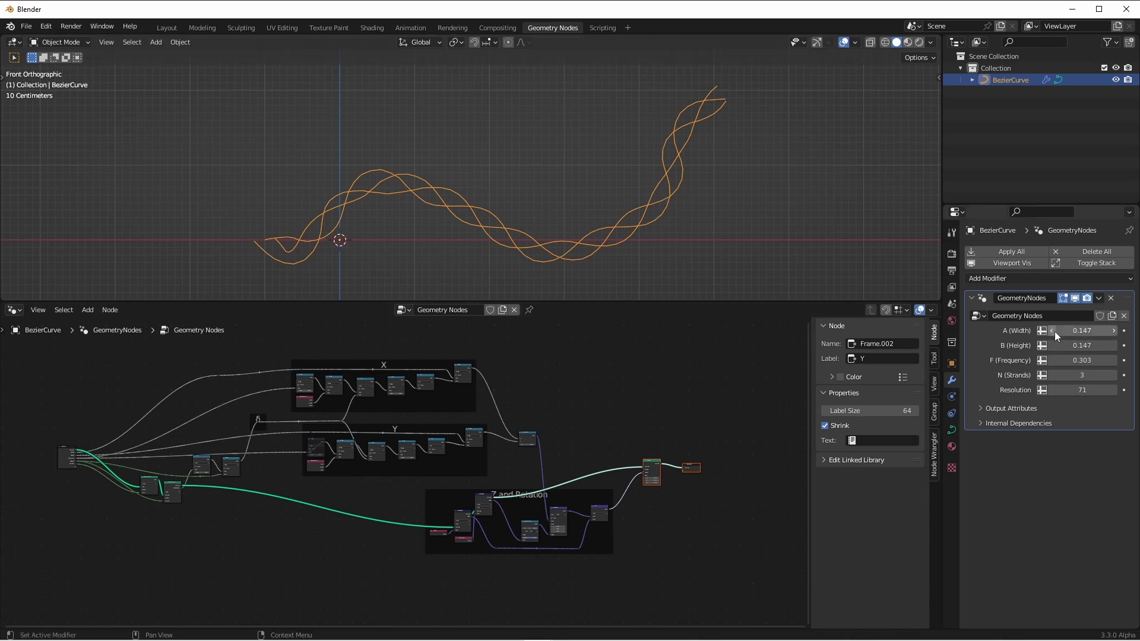
# Add a second Geometry Nodes modifier to the BezierCurve and create a new node group for it.
pyautogui.click(1006, 280)
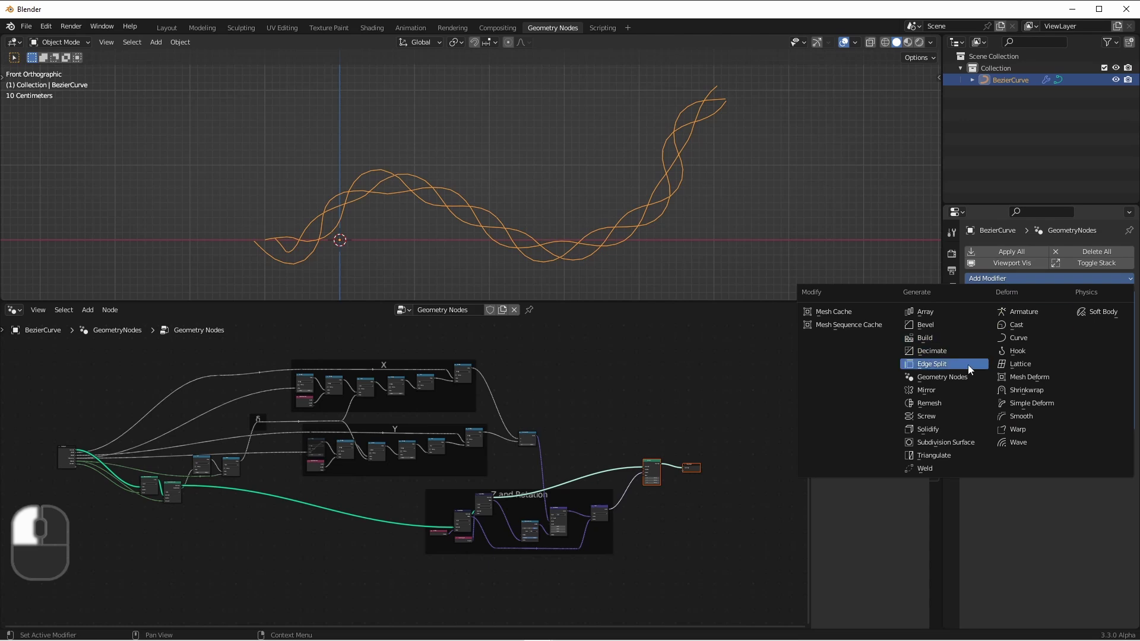
pyautogui.click(958, 378)
pyautogui.click(1045, 458)
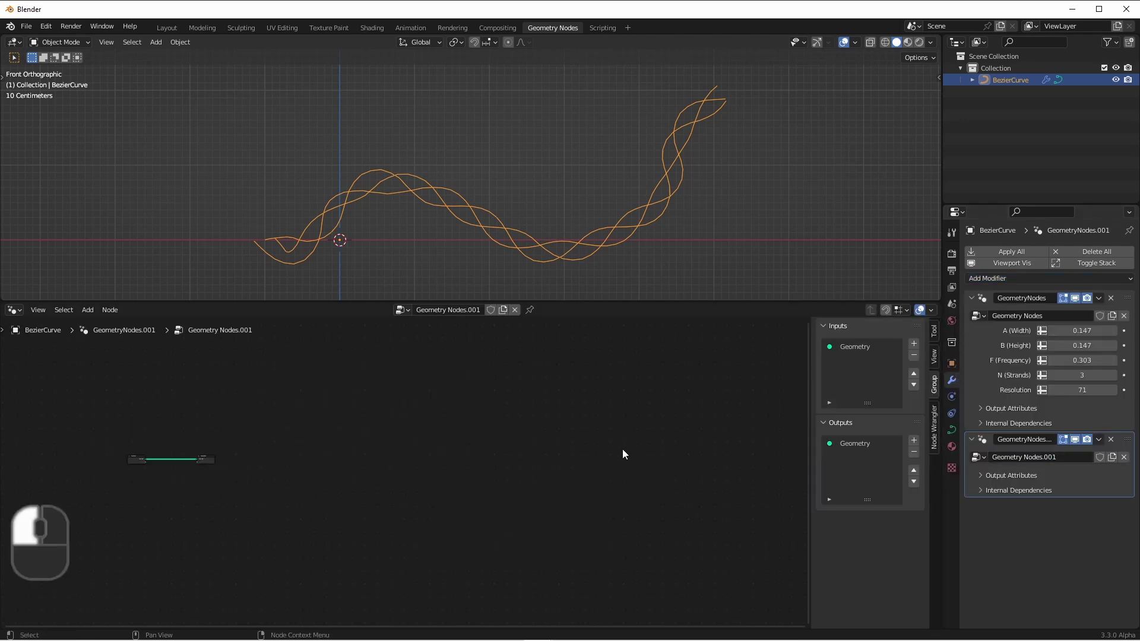
# Insert a Curve to Mesh node between Group Input and Group Output in the new node group.
pyautogui.press('Home')
pyautogui.hotkey('shift', 'a')
pyautogui.moveTo(399, 287)
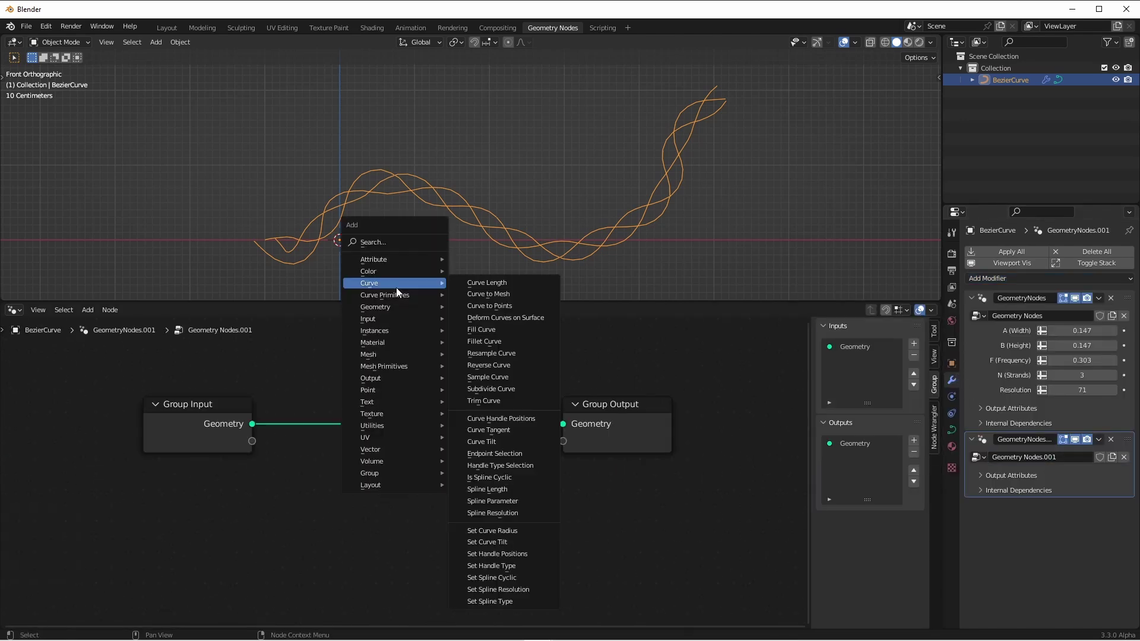
pyautogui.click(492, 296)
pyautogui.click(369, 404)
# Add a Curve Circle node, connect it to Curve to Mesh's Profile Curve, and set its radius to 100 mm.
pyautogui.hotkey('shift', 'a')
pyautogui.moveTo(318, 435)
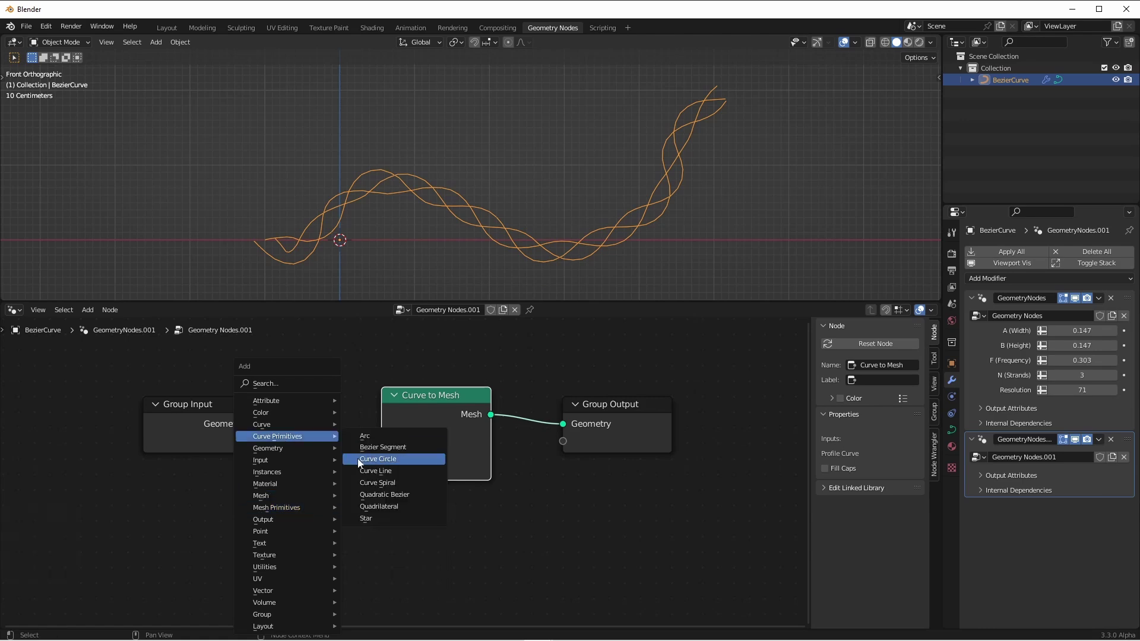
pyautogui.click(359, 460)
pyautogui.click(215, 509)
pyautogui.moveTo(334, 521); pyautogui.dragTo(381, 452)
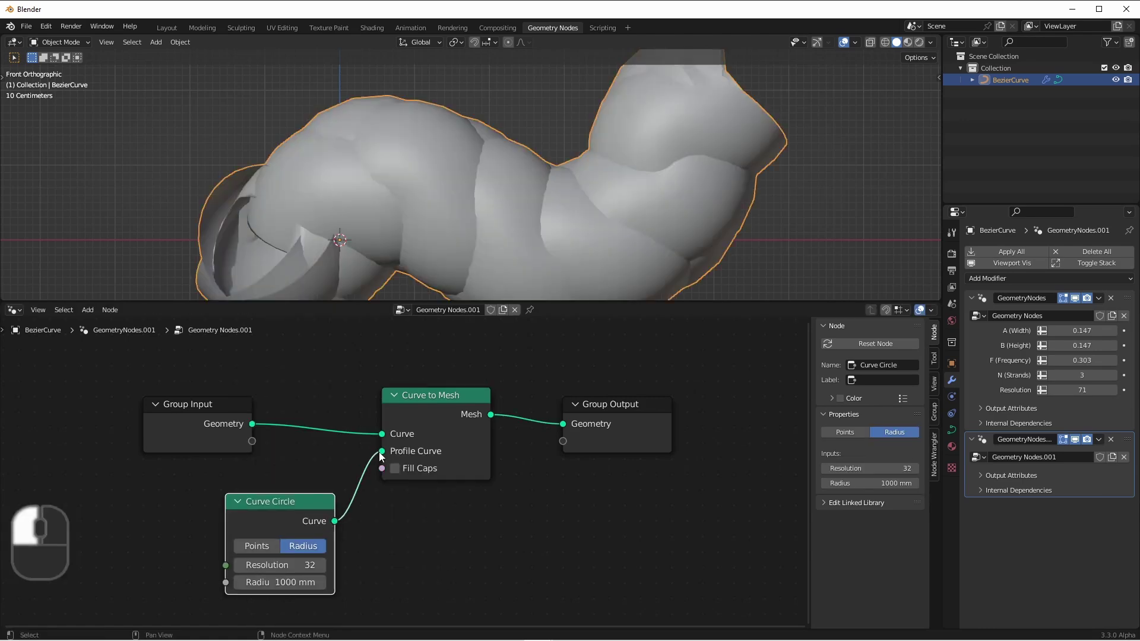
pyautogui.doubleClick(305, 582)
pyautogui.write('100')
pyautogui.press('Return')
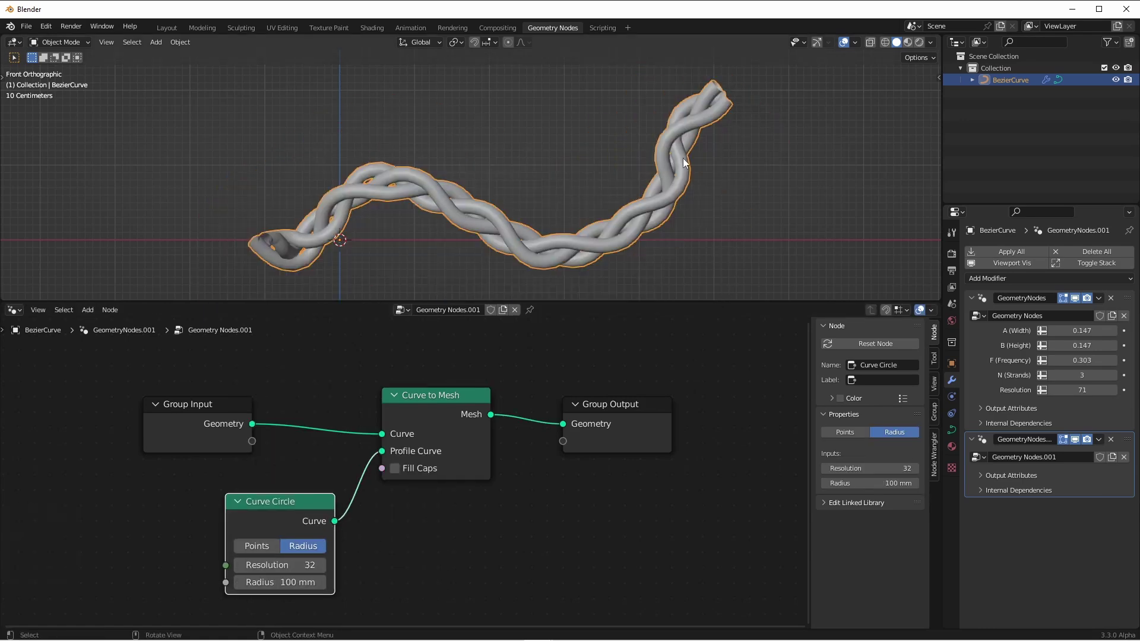
# Rename the first modifier's node group as "Braid" and give it a fake user.
pyautogui.moveTo(684, 163); pyautogui.dragTo(724, 196, button='middle')
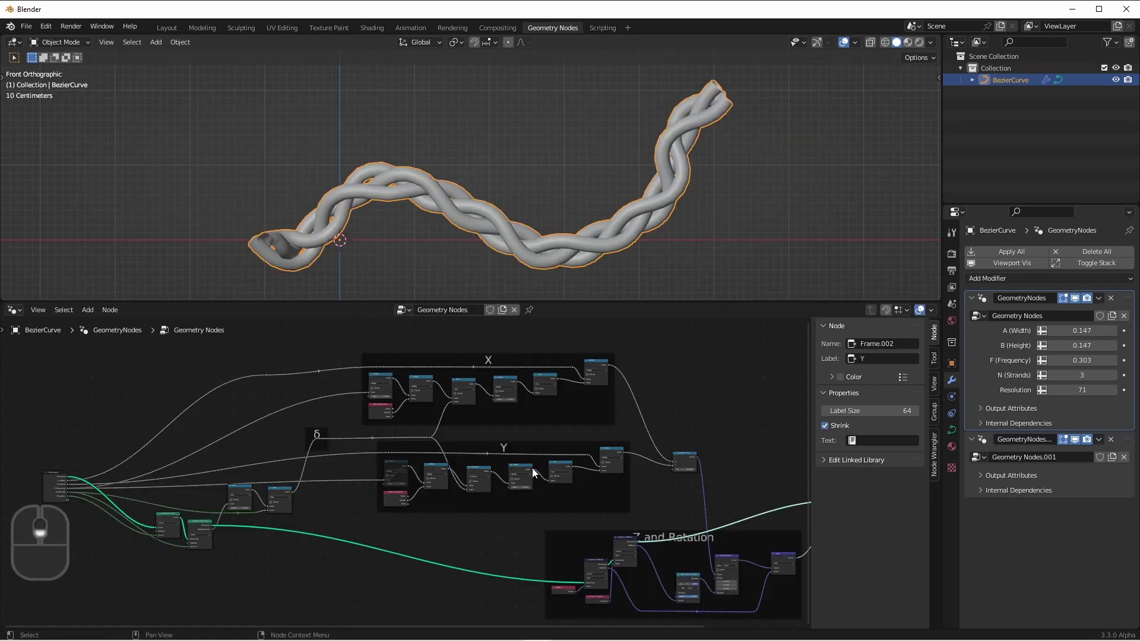
pyautogui.click(454, 311)
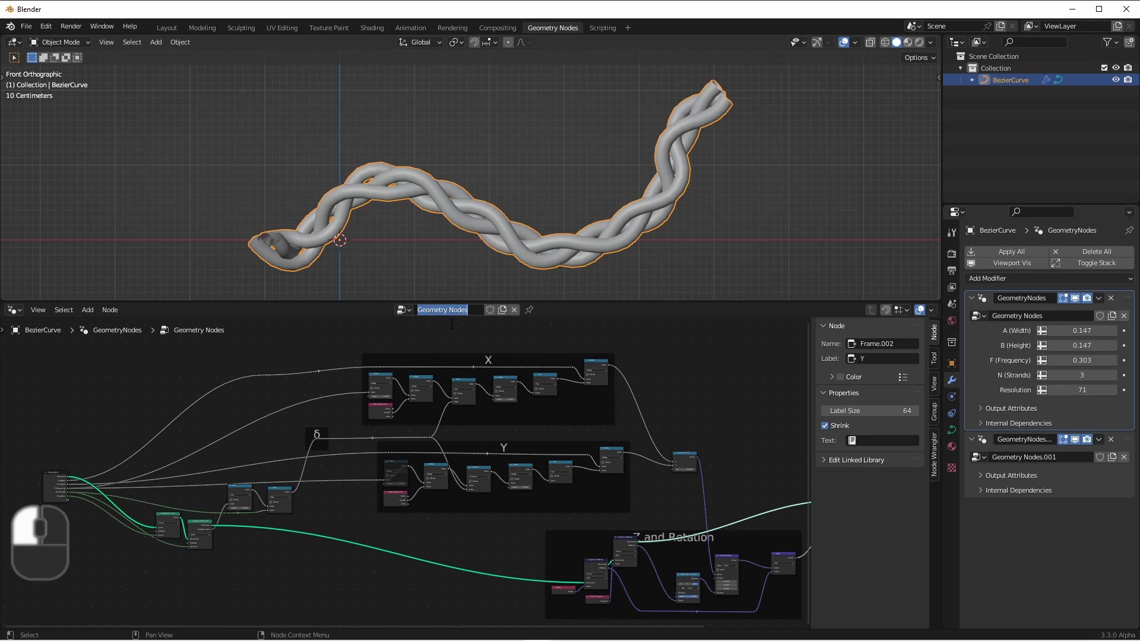
pyautogui.write('Braid')
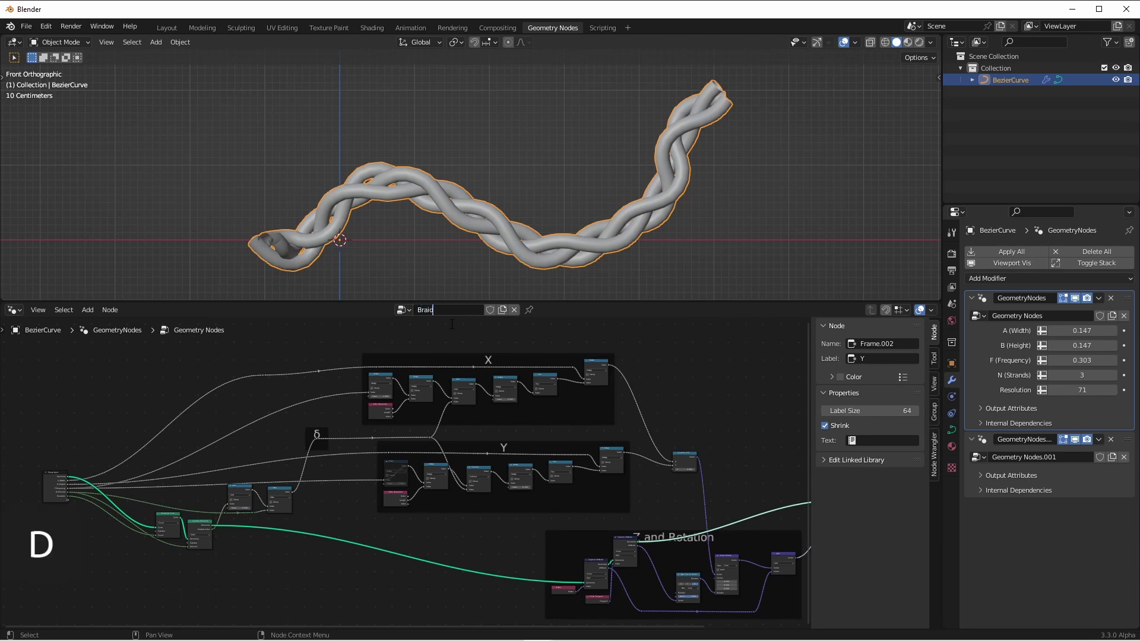
pyautogui.press('Return')
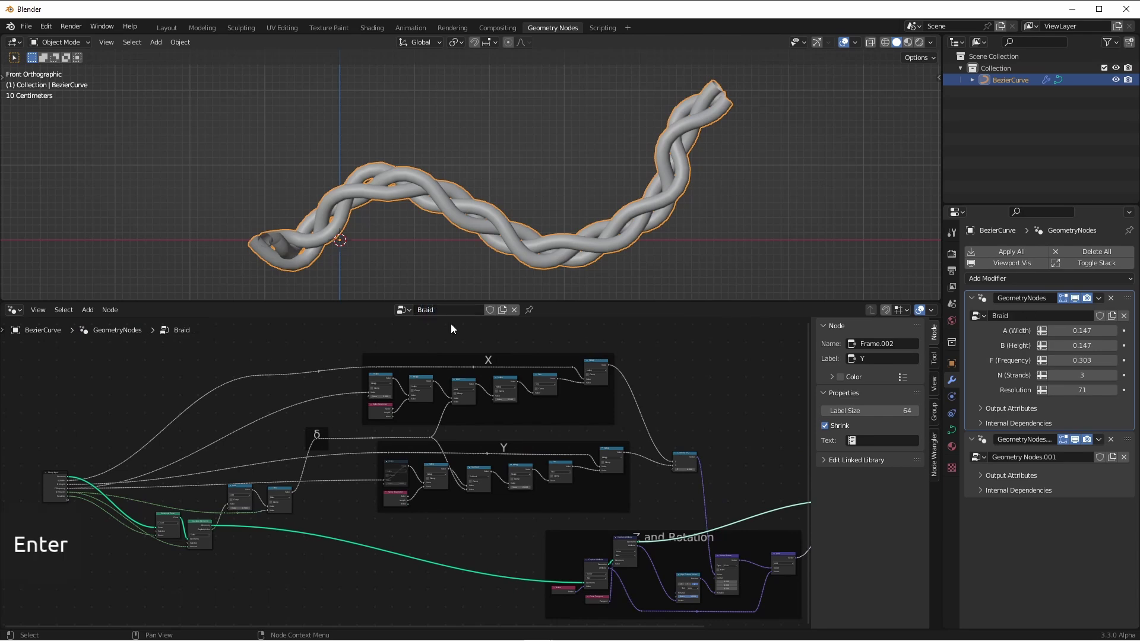
pyautogui.click(489, 309)
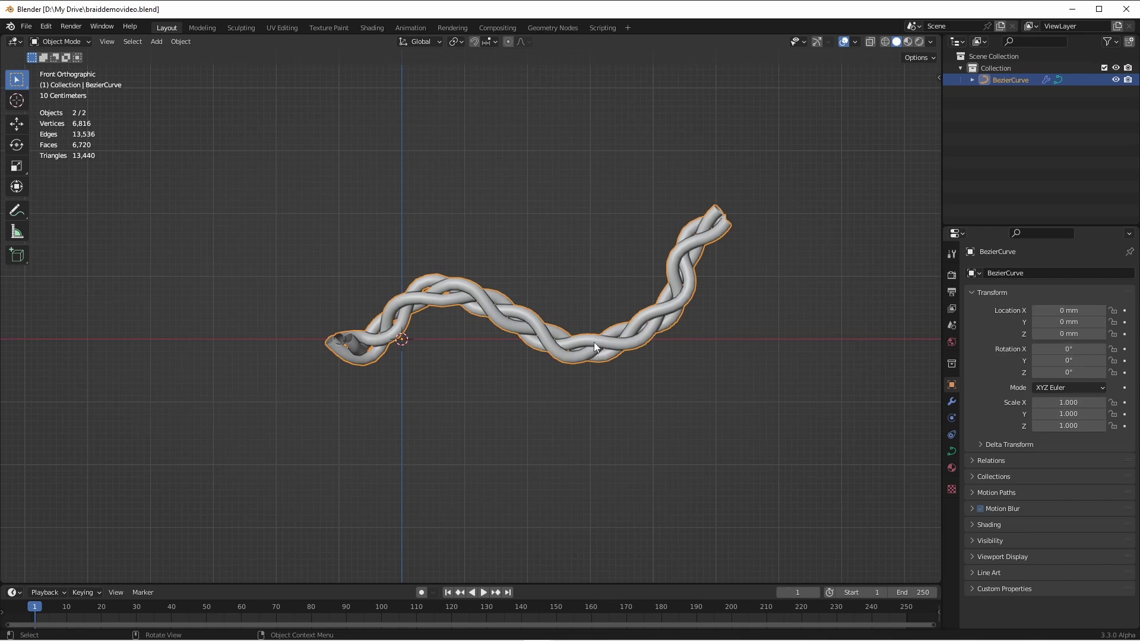
# Delete the BezierCurve object from the scene and add an ico sphere at the origin.
pyautogui.press('x')
pyautogui.click(593, 343)
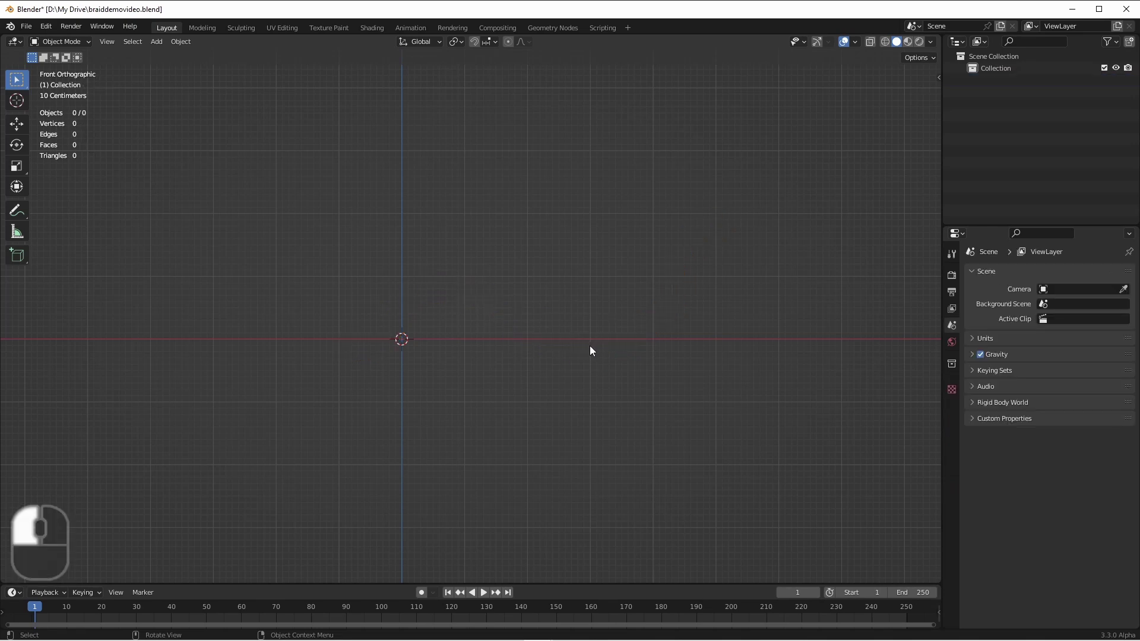
pyautogui.keyDown('shift'); pyautogui.moveTo(458, 375); pyautogui.dragTo(575, 323, button='middle'); pyautogui.keyUp('shift')
pyautogui.hotkey('shift', 'a')
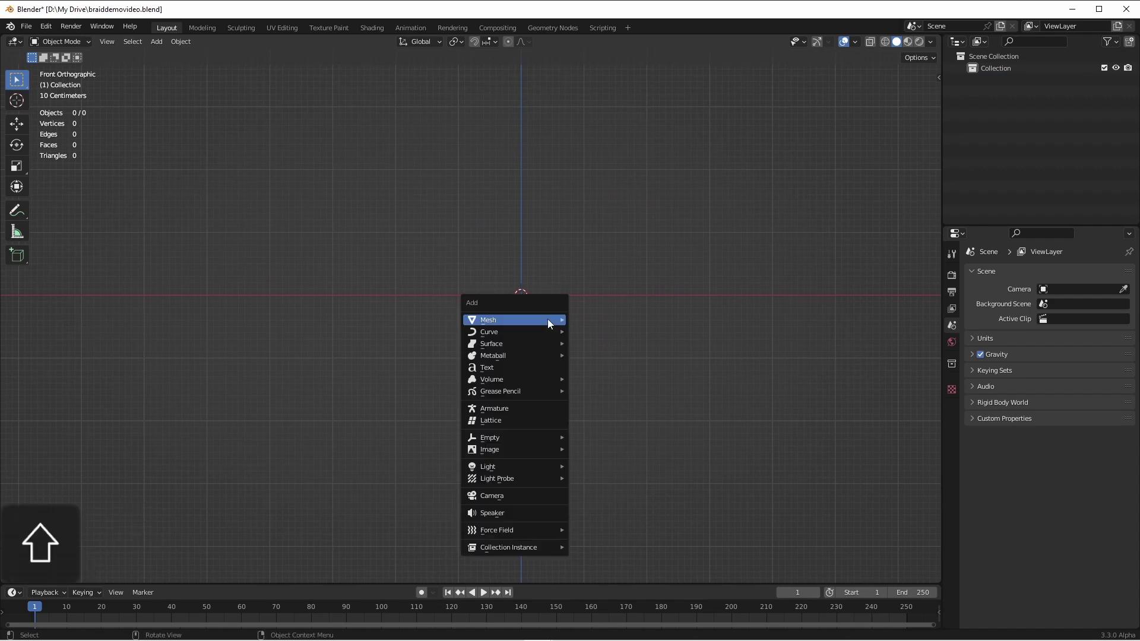
pyautogui.moveTo(548, 319)
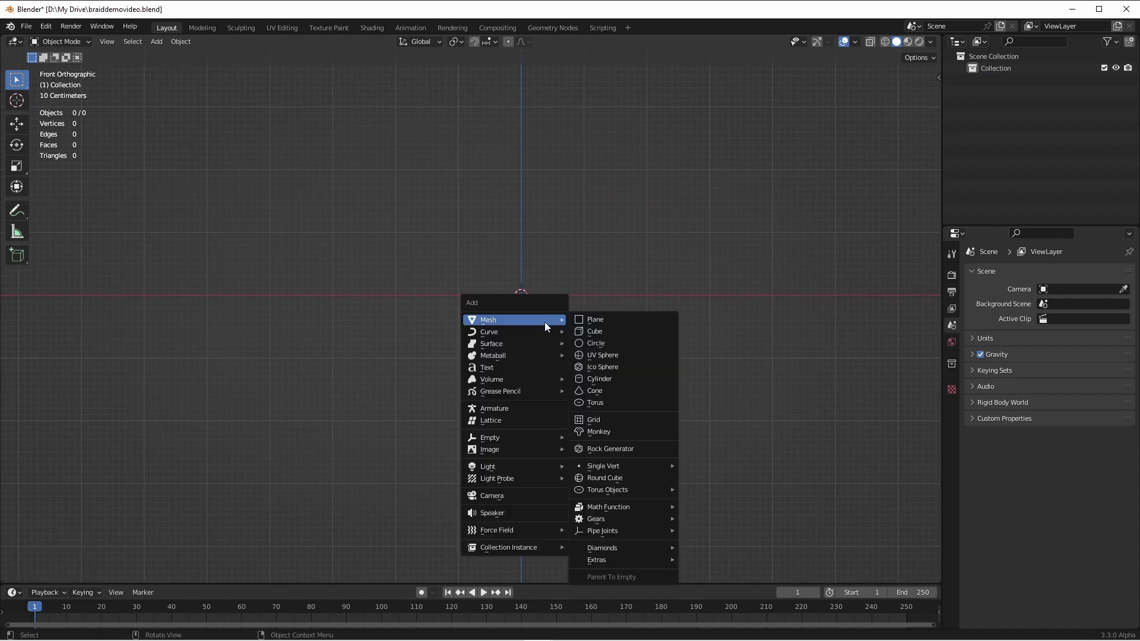
pyautogui.click(589, 365)
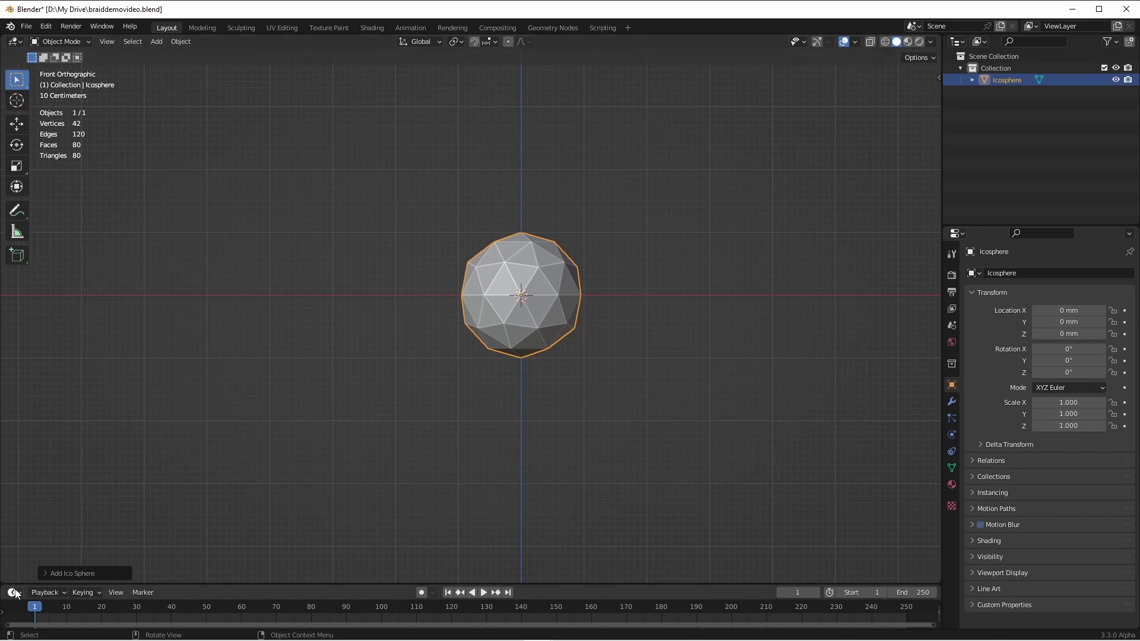
# Raise the ico sphere's subdivisions to give it 1,280 faces.
pyautogui.click(81, 574)
pyautogui.click(194, 459)
pyautogui.click(194, 460)
pyautogui.press('Tab')
pyautogui.press('Tab')
pyautogui.scroll(4, 527, 277)
pyautogui.keyDown('shift'); pyautogui.moveTo(528, 277); pyautogui.dragTo(536, 272, button='middle'); pyautogui.keyUp('shift')
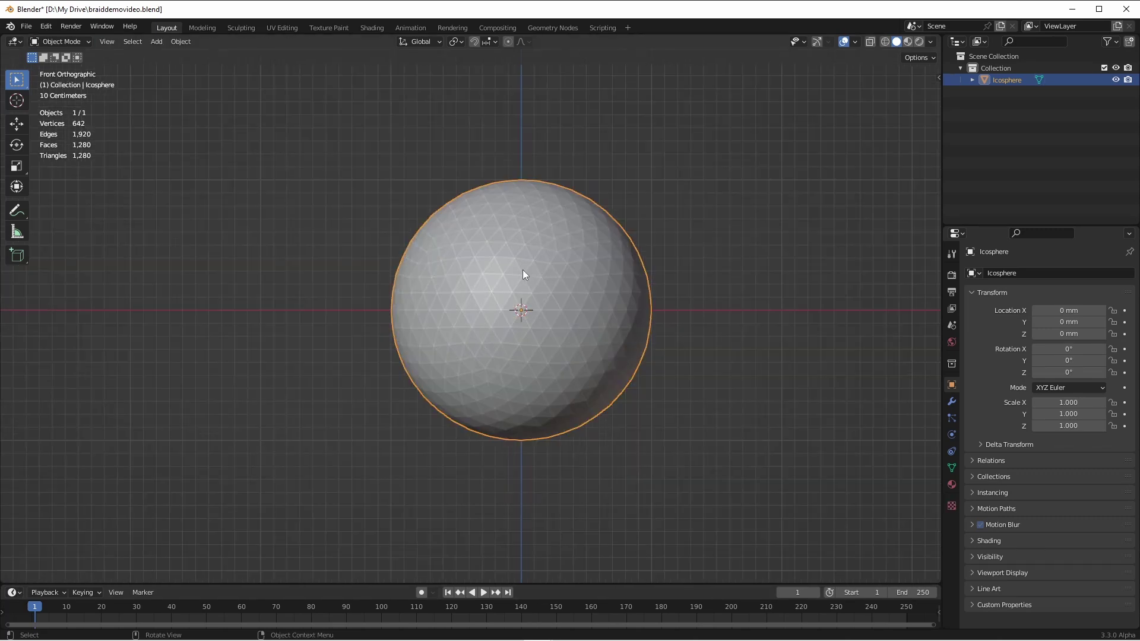
# Add an Empty Hair curves object on the ico sphere and expand the sphere's hierarchy to show it.
pyautogui.hotkey('shift', 'a')
pyautogui.moveTo(509, 283)
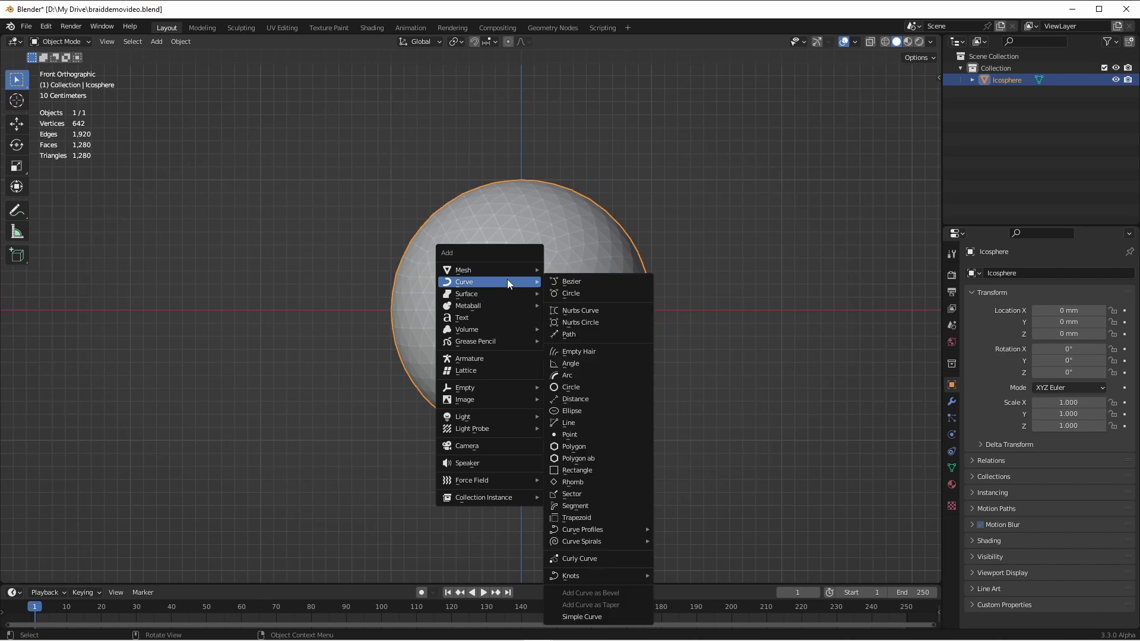
pyautogui.click(587, 351)
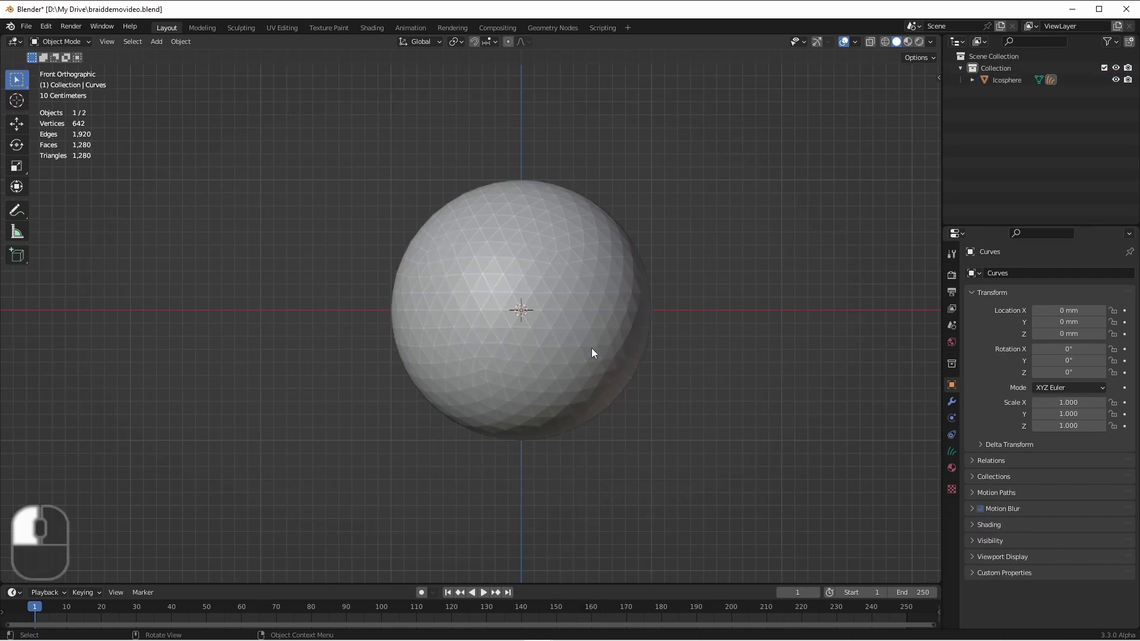
pyautogui.click(971, 80)
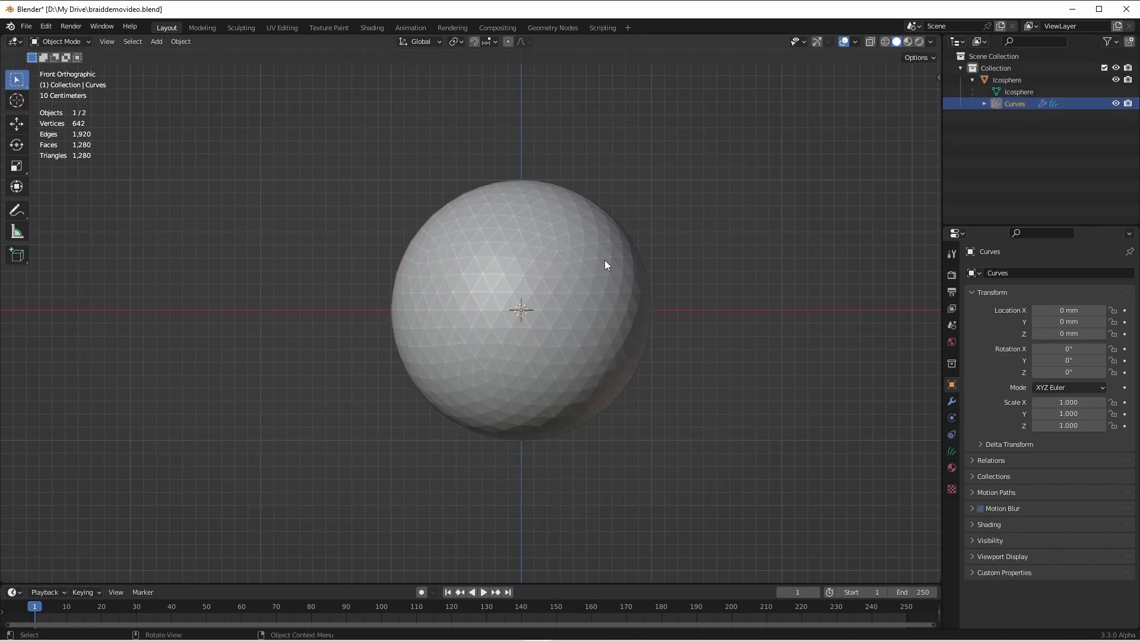
# Enter Sculpt Mode on the hair curves and place one hair on the sphere's upper right edge with the Add brush.
pyautogui.click(59, 41)
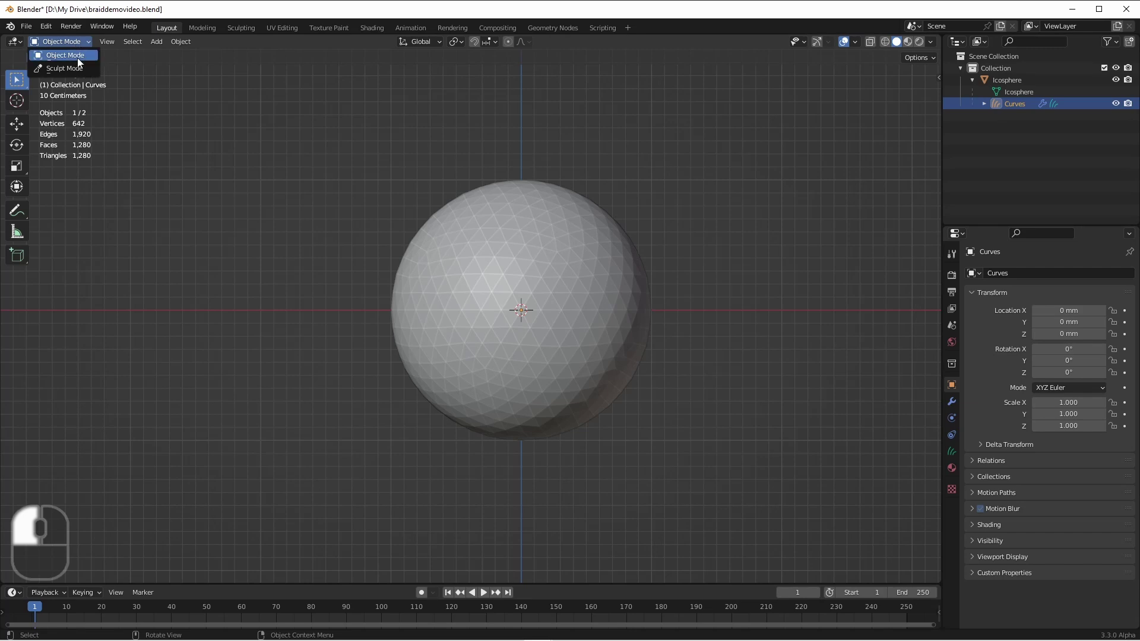
pyautogui.click(71, 67)
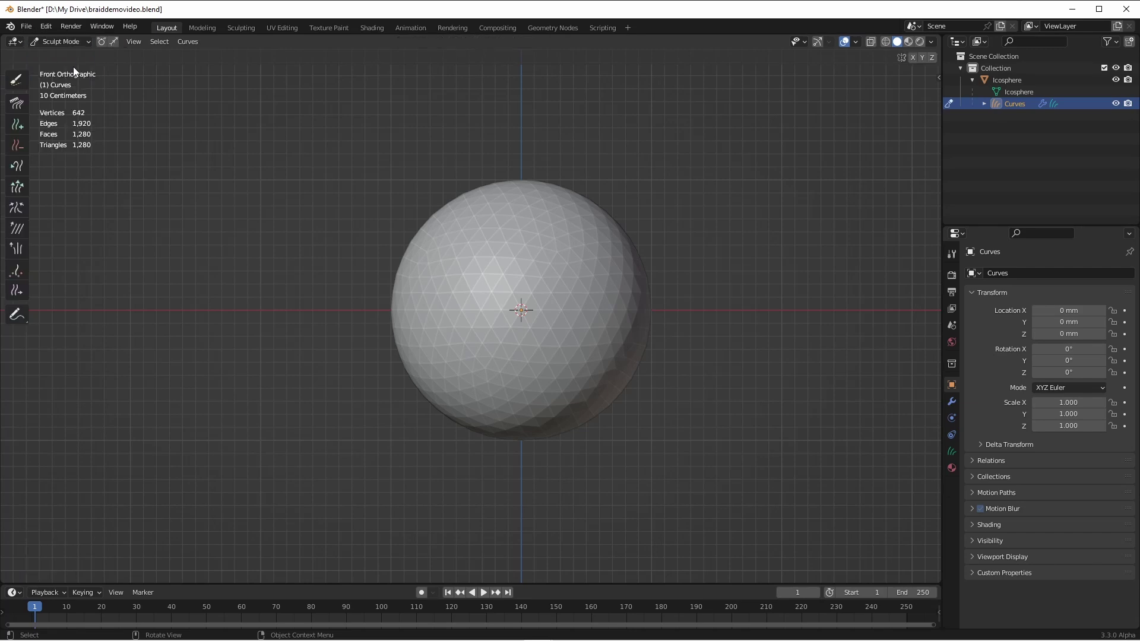
pyautogui.click(18, 126)
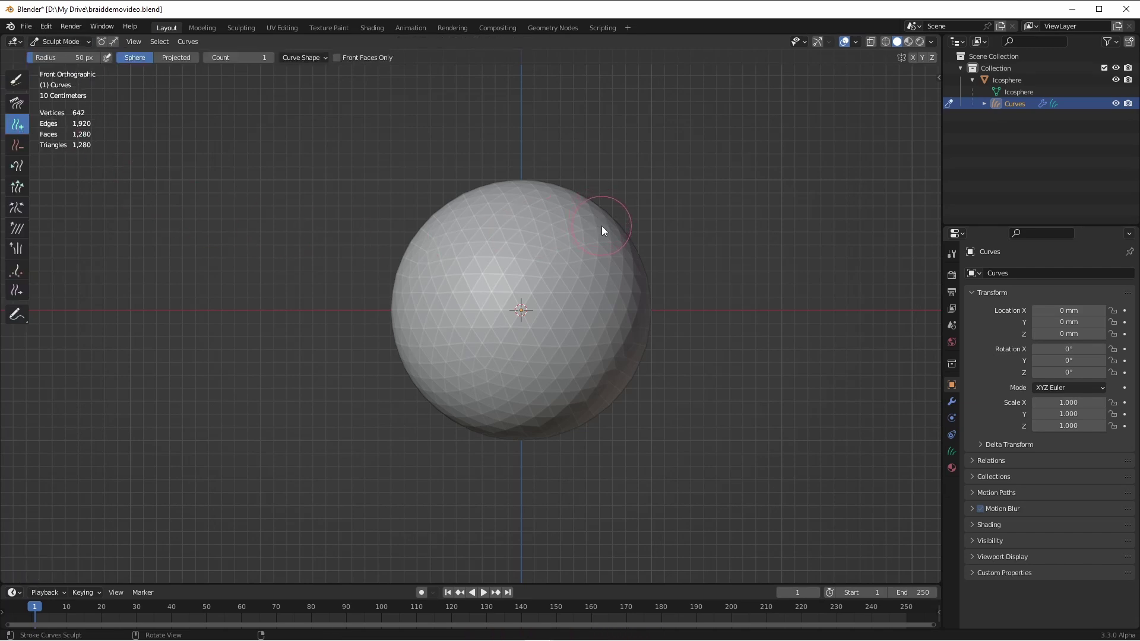
pyautogui.keyDown('shift'); pyautogui.moveTo(600, 225); pyautogui.dragTo(342, 279, button='middle'); pyautogui.keyUp('shift')
# Pull the hair away from the sphere with the Snake Hook brush into a long wavy strand.
pyautogui.click(17, 166)
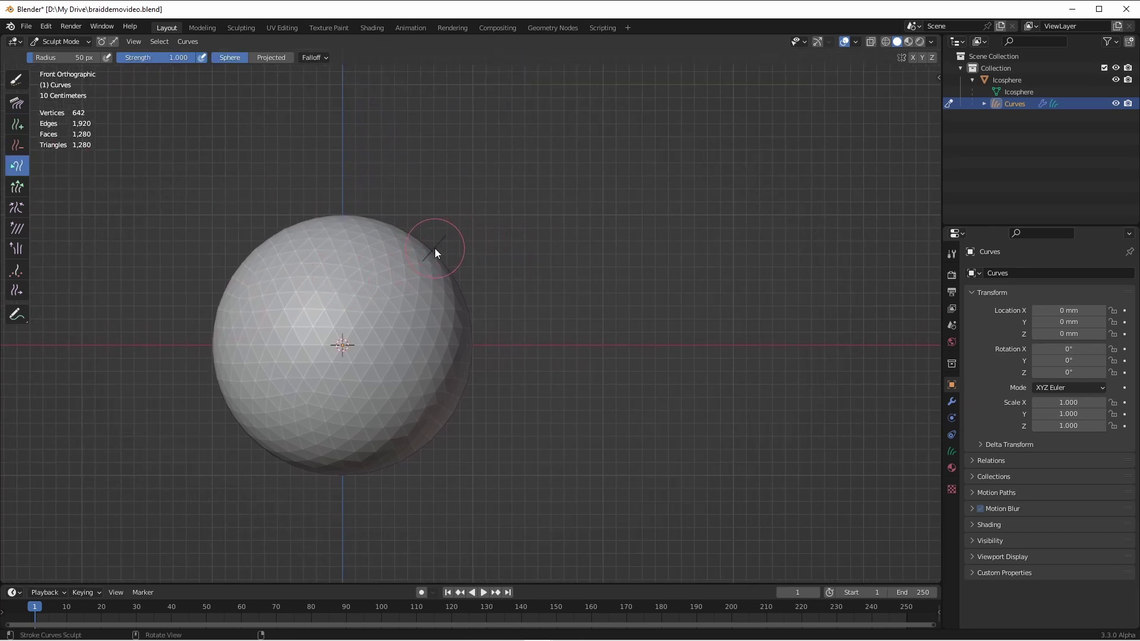
pyautogui.moveTo(434, 248)
pyautogui.mouseDown()
pyautogui.moveTo(473, 212)
pyautogui.moveTo(579, 261)
pyautogui.moveTo(750, 287)
pyautogui.moveTo(796, 208)
pyautogui.mouseUp()
pyautogui.scroll(1, 769, 359)
# Add a Geometry Nodes modifier to the hair curves and assign the Braid node group to it.
pyautogui.click(952, 403)
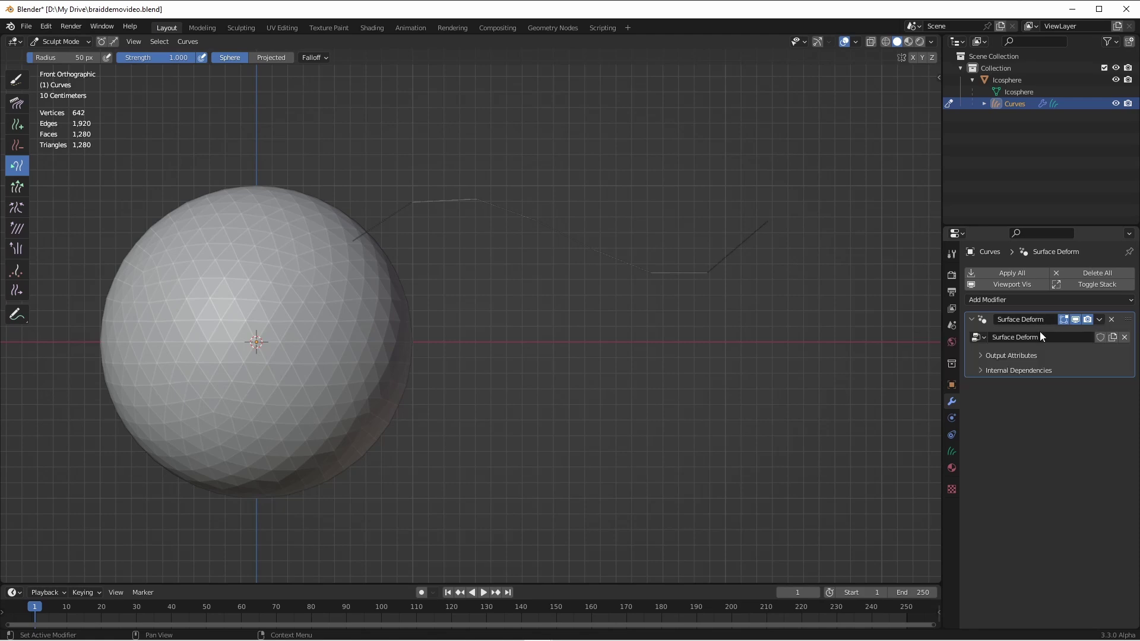
pyautogui.click(1010, 301)
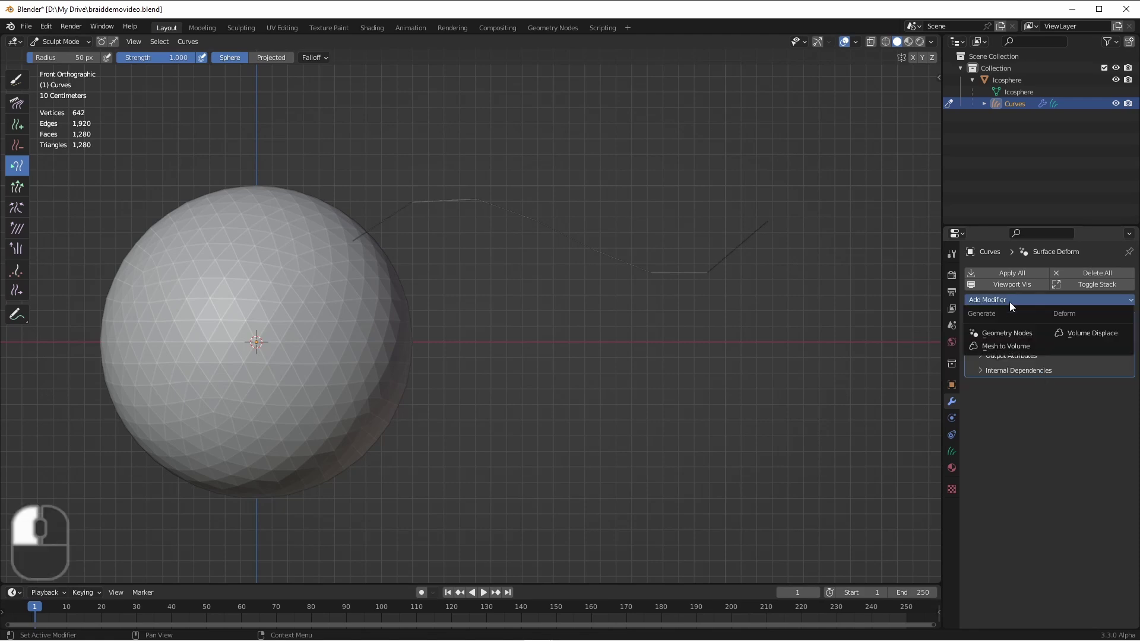
pyautogui.click(1006, 334)
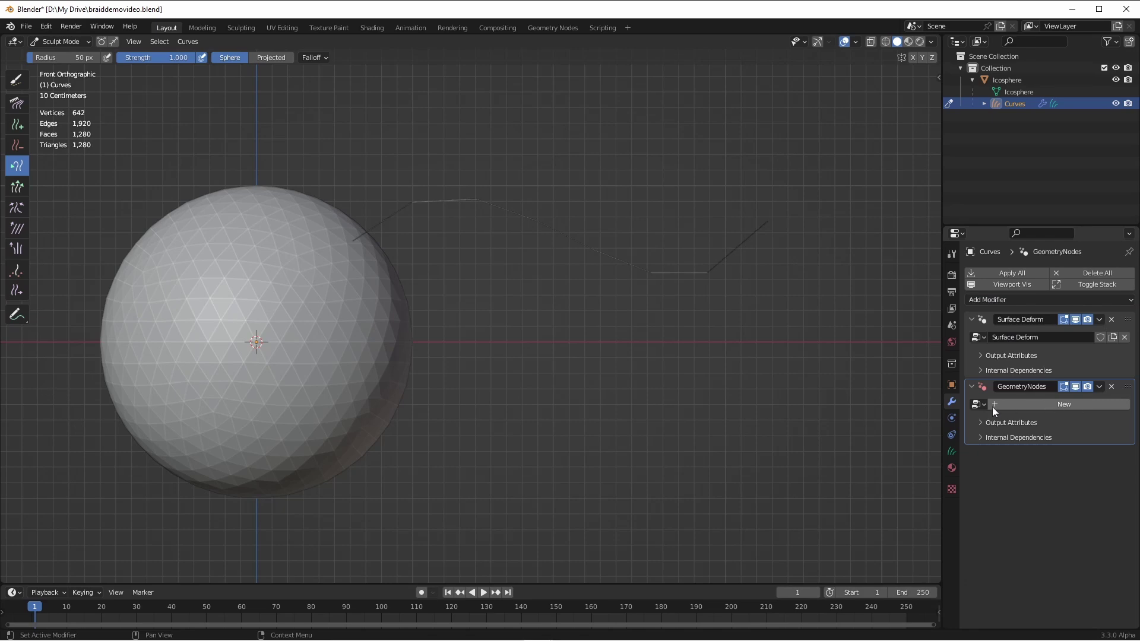
pyautogui.click(977, 405)
pyautogui.click(986, 422)
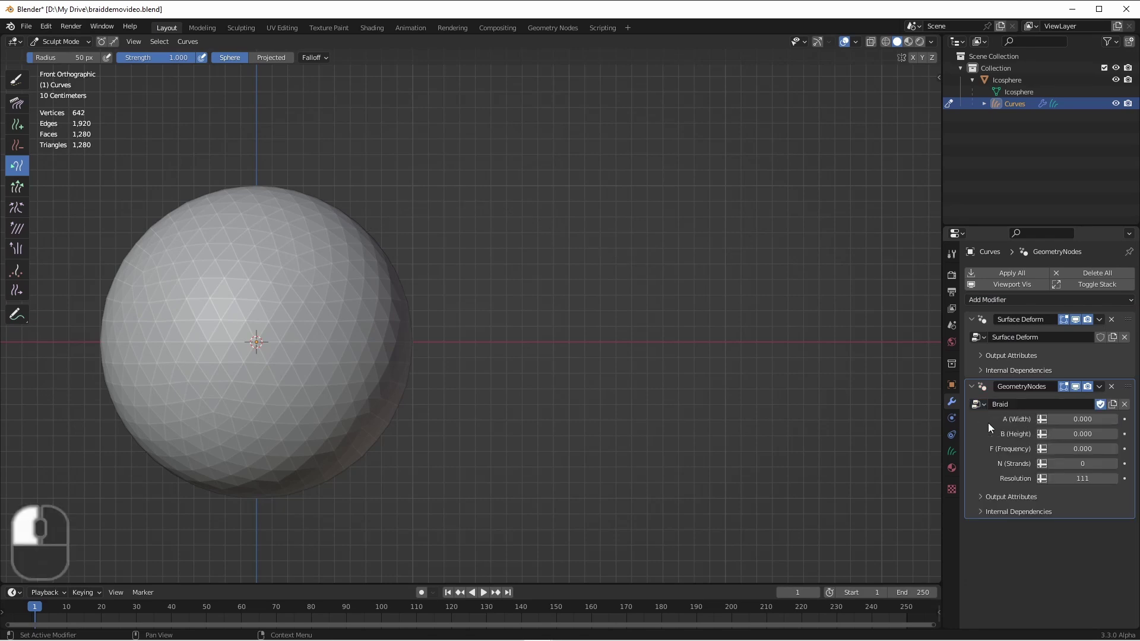
# Set the hair braid to 3 strands, with width and height 0.082 and frequency 0.553.
pyautogui.click(1115, 465)
pyautogui.click(1114, 465)
pyautogui.click(1114, 465)
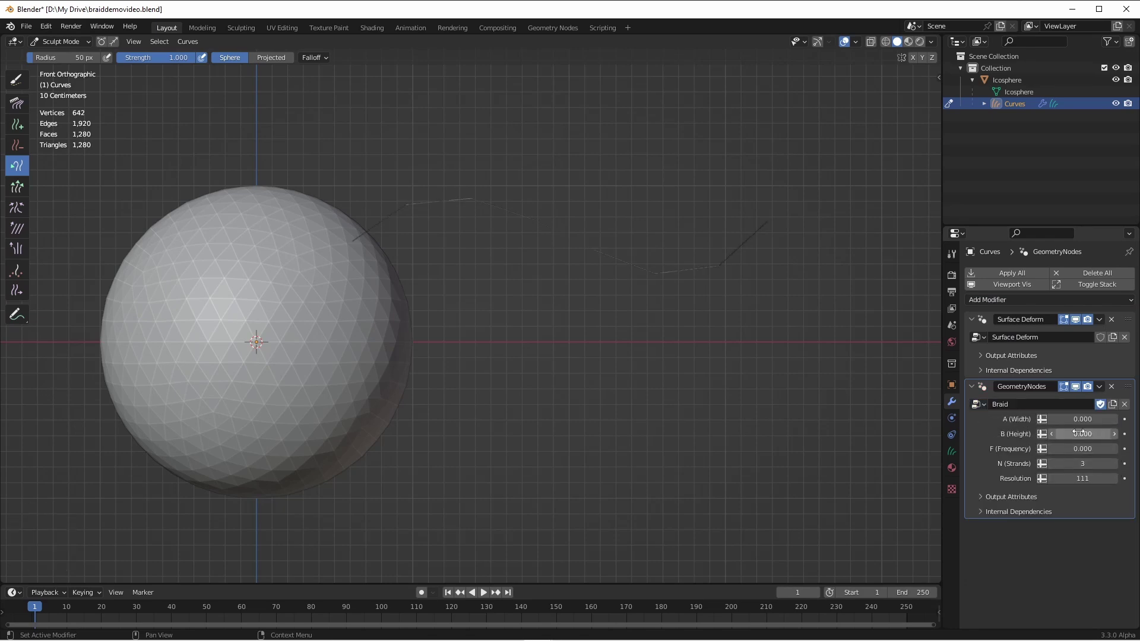
pyautogui.keyDown('shift'); pyautogui.moveTo(1091, 420); pyautogui.dragTo(1104, 449); pyautogui.keyUp('shift')
# Add another Geometry Nodes modifier with a new node group below the Braid modifier and open it for node editing.
pyautogui.click(999, 299)
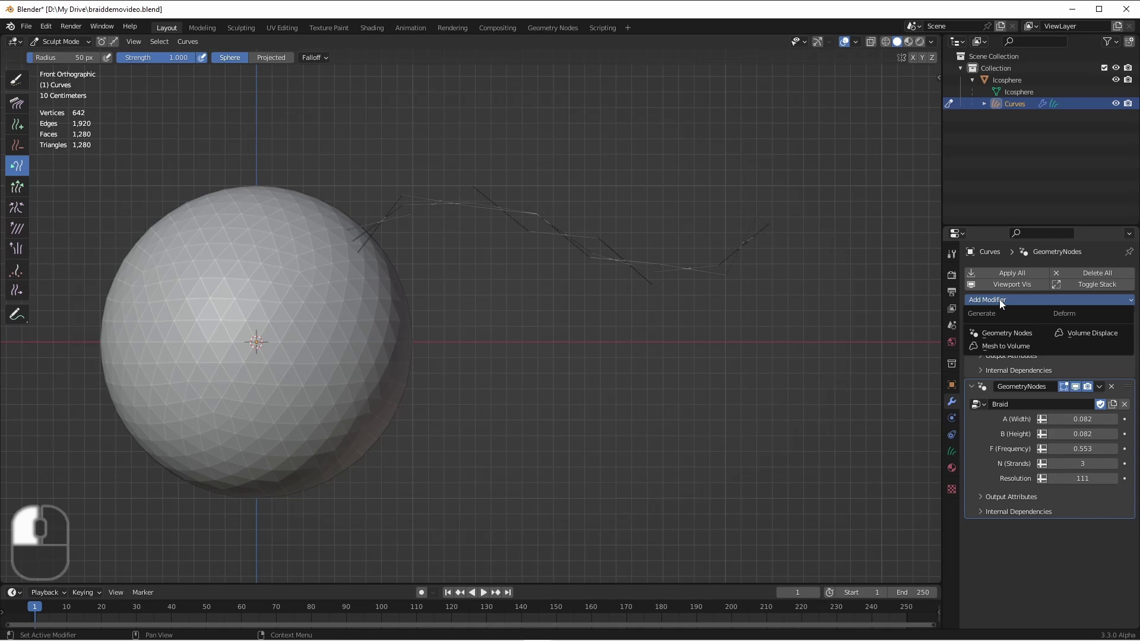
pyautogui.click(1016, 336)
pyautogui.click(1035, 540)
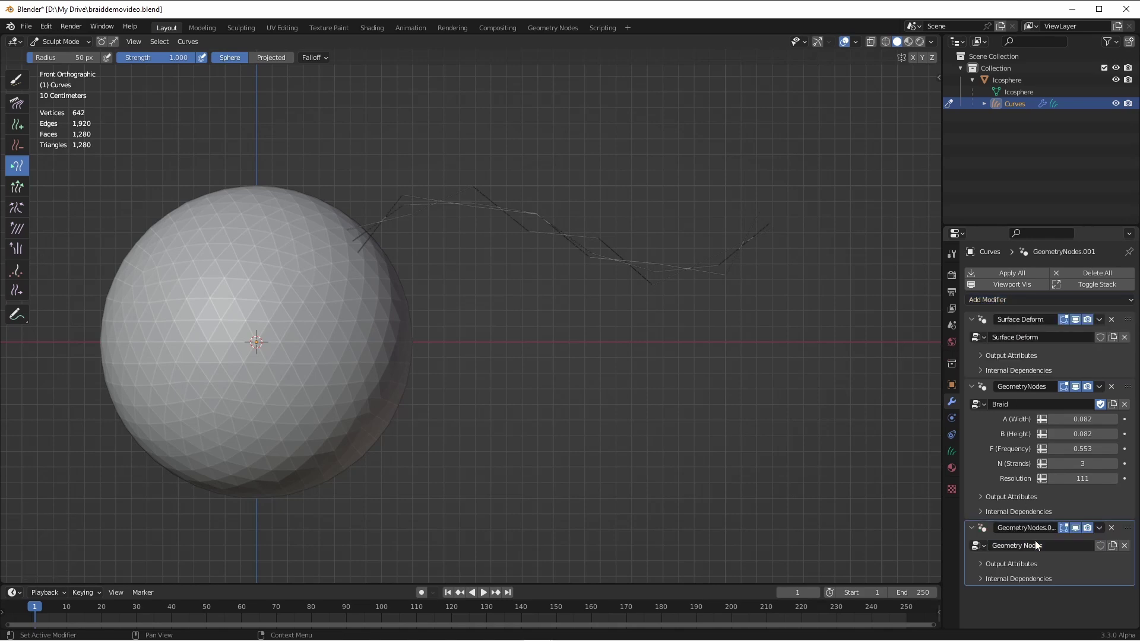
pyautogui.click(553, 28)
# Insert a Set Curve Radius node between Group Input and Output, expose its Radius as a group input, and set it to 3 mm.
pyautogui.hotkey('shift', 'a')
pyautogui.moveTo(443, 440)
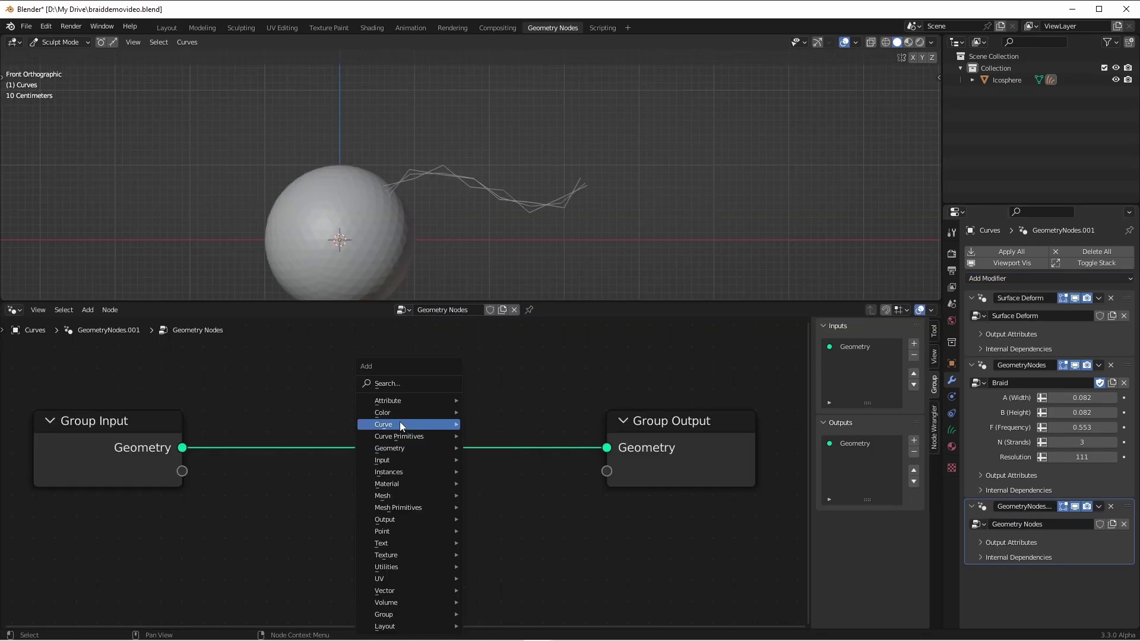
pyautogui.moveTo(411, 423)
pyautogui.click(542, 351)
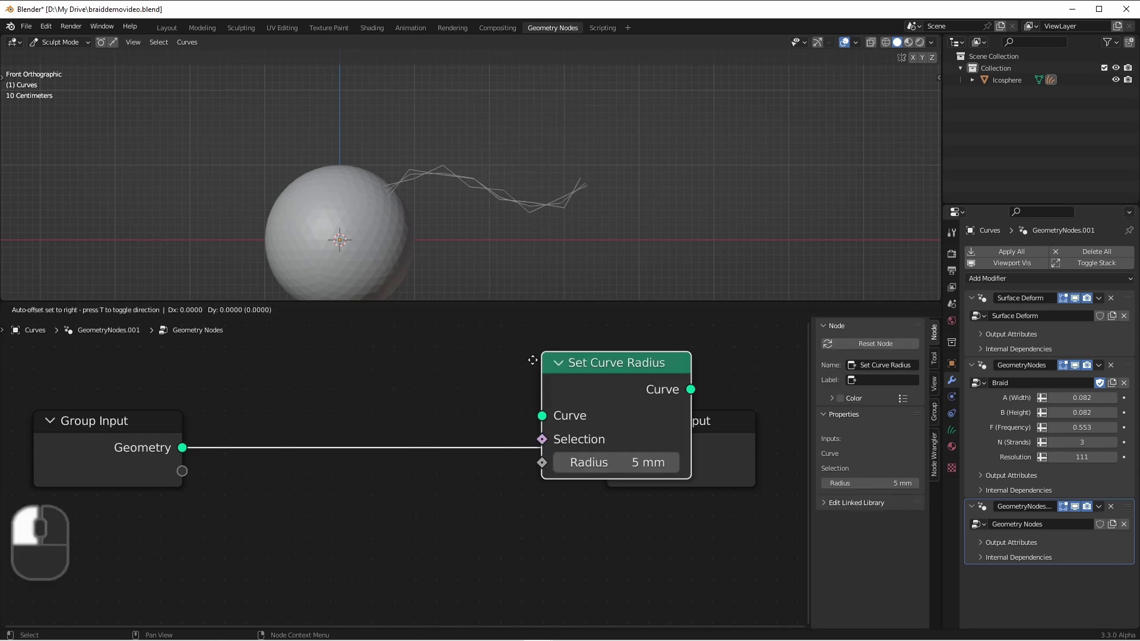
pyautogui.click(366, 480)
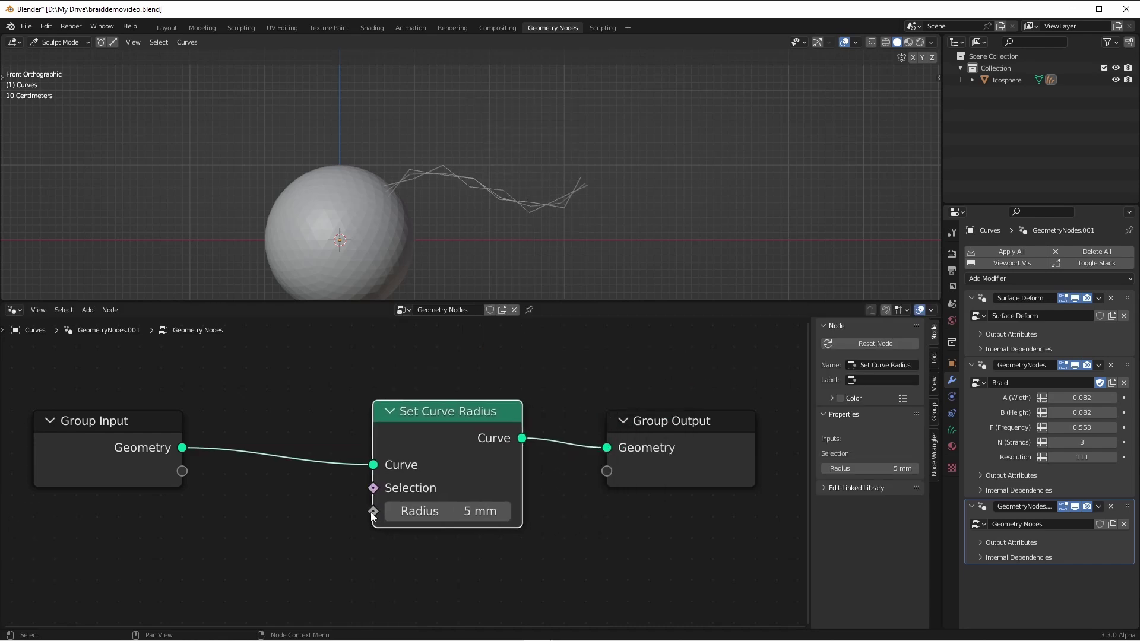
pyautogui.moveTo(371, 511); pyautogui.dragTo(183, 472)
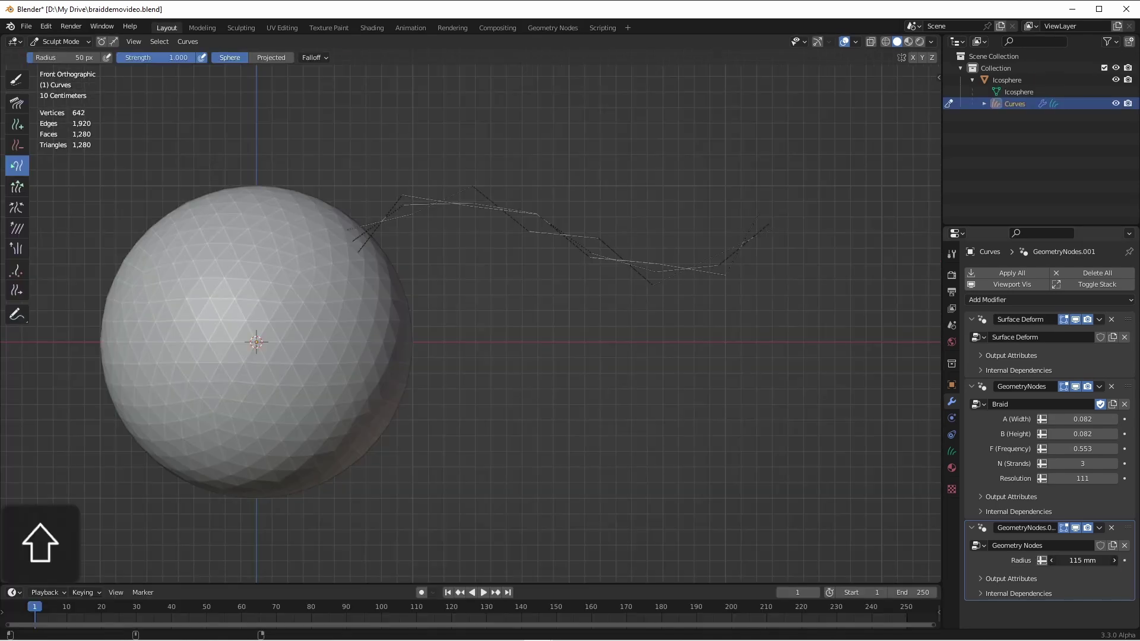
pyautogui.moveTo(1082, 561)
pyautogui.mouseDown()
pyautogui.moveTo(1092, 561)
pyautogui.moveTo(1072, 560)
pyautogui.mouseUp()
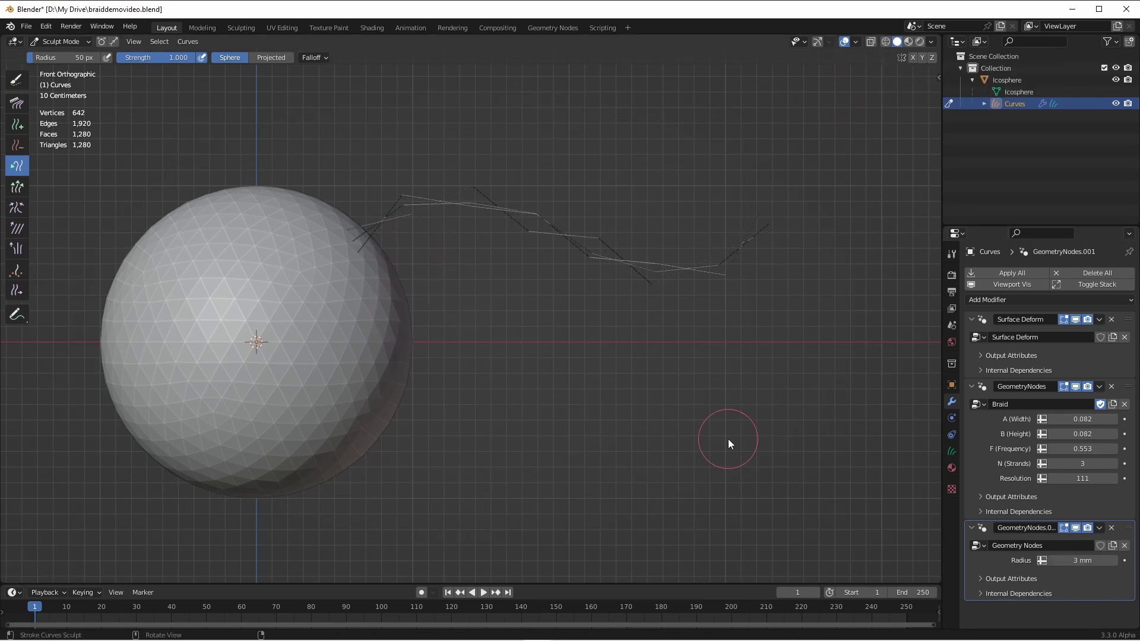
# Set the render curves' additional viewport subdivisions to 2 and switch the viewport to rendered shading.
pyautogui.click(951, 276)
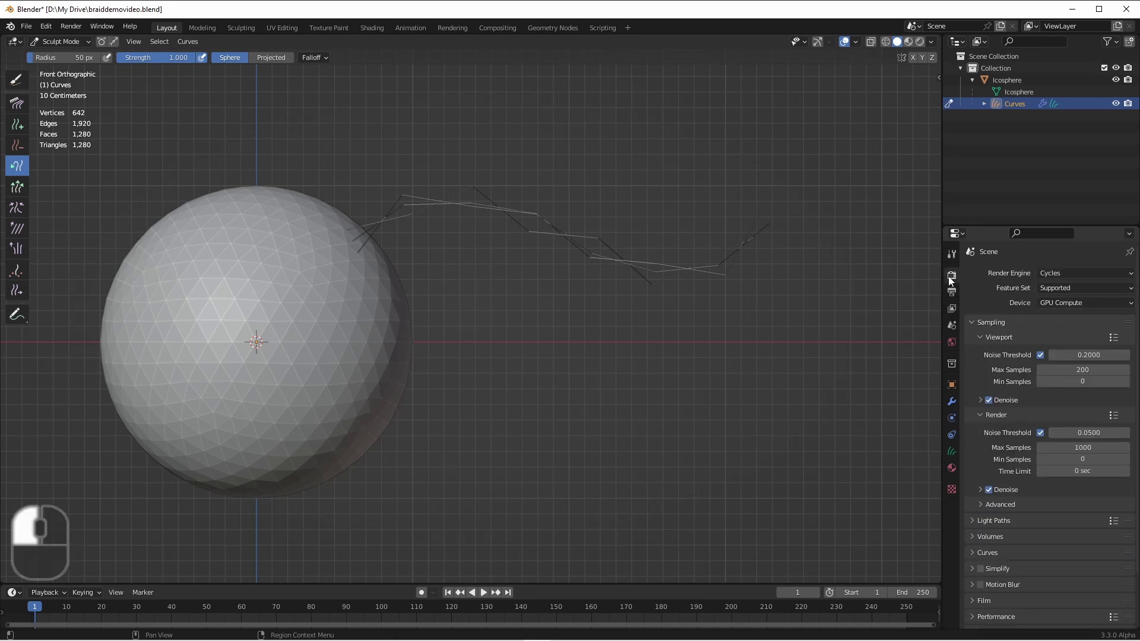
pyautogui.click(974, 552)
pyautogui.scroll(-5, 1017, 492)
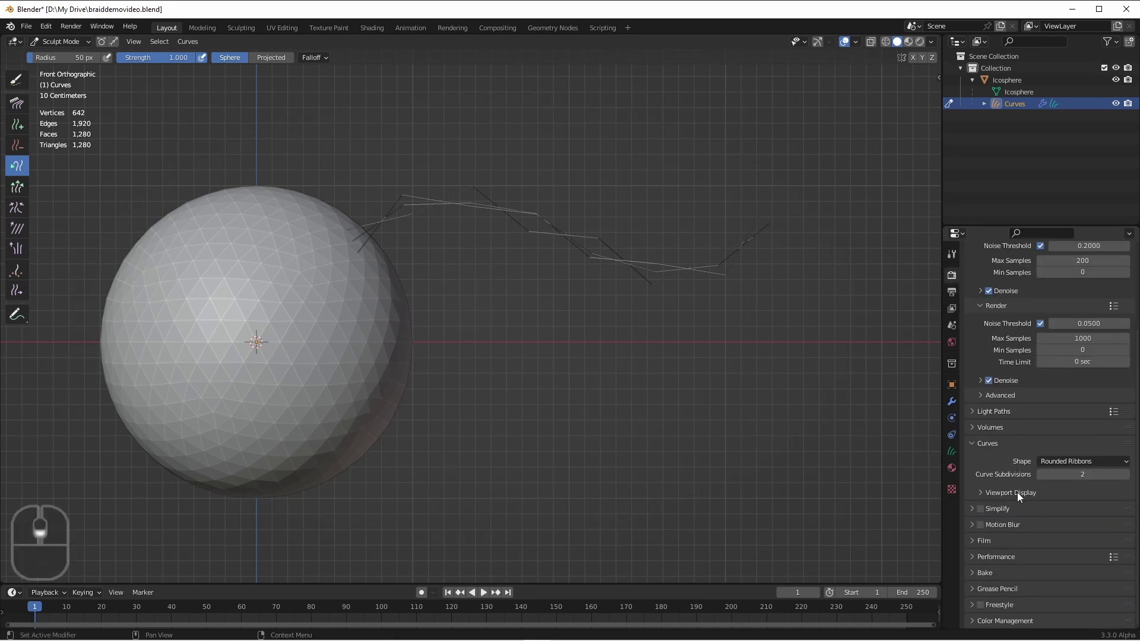
pyautogui.click(985, 492)
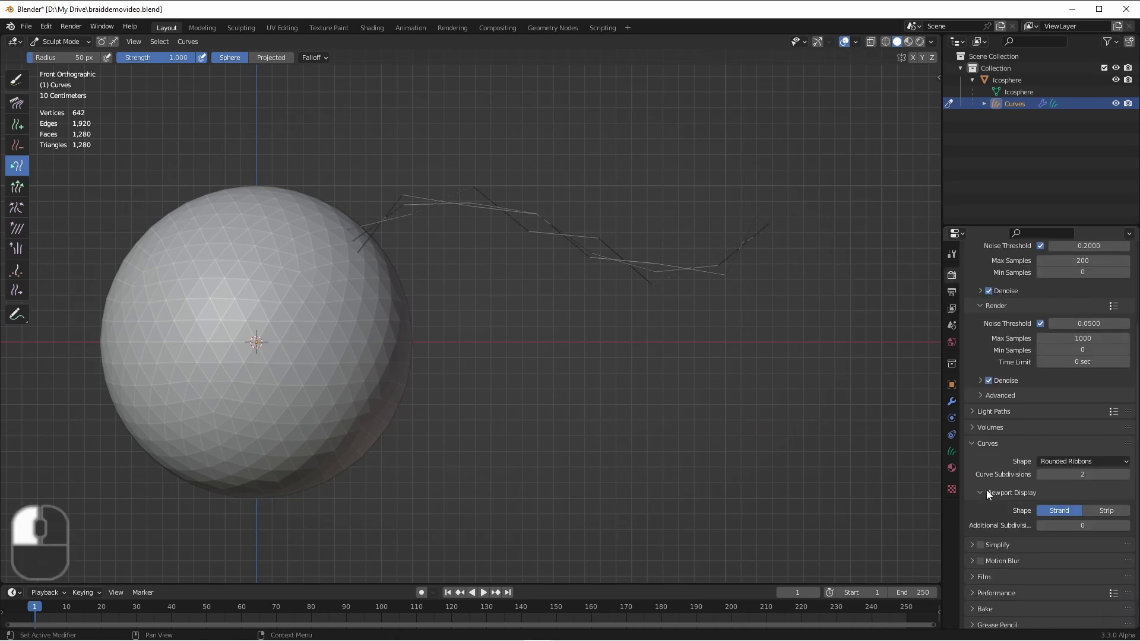
pyautogui.click(1126, 526)
pyautogui.click(1126, 526)
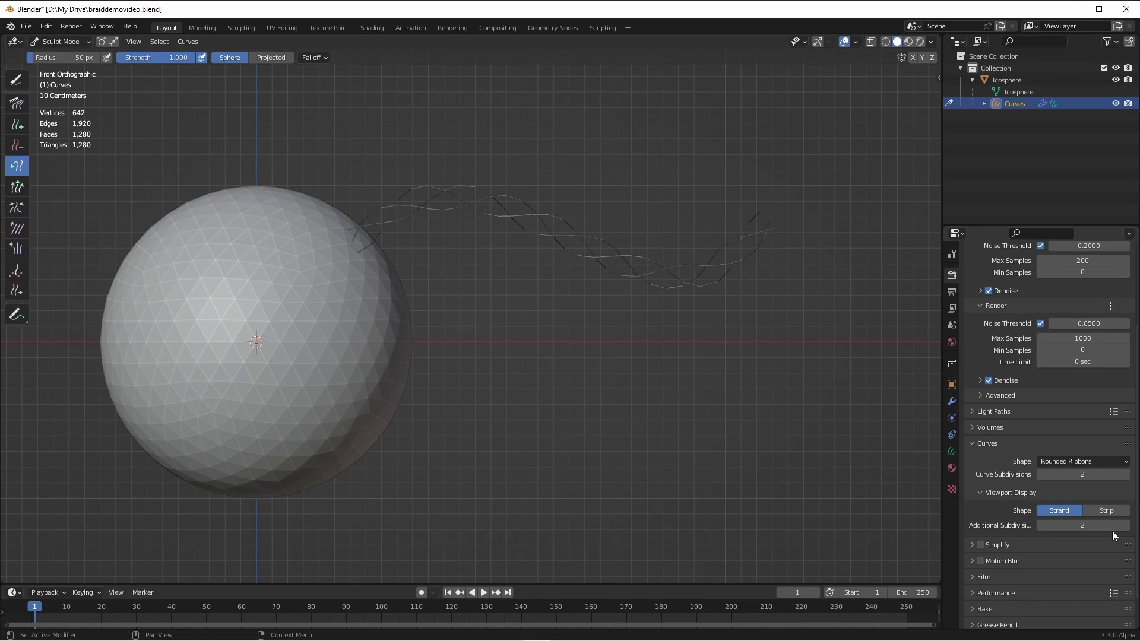
pyautogui.click(920, 42)
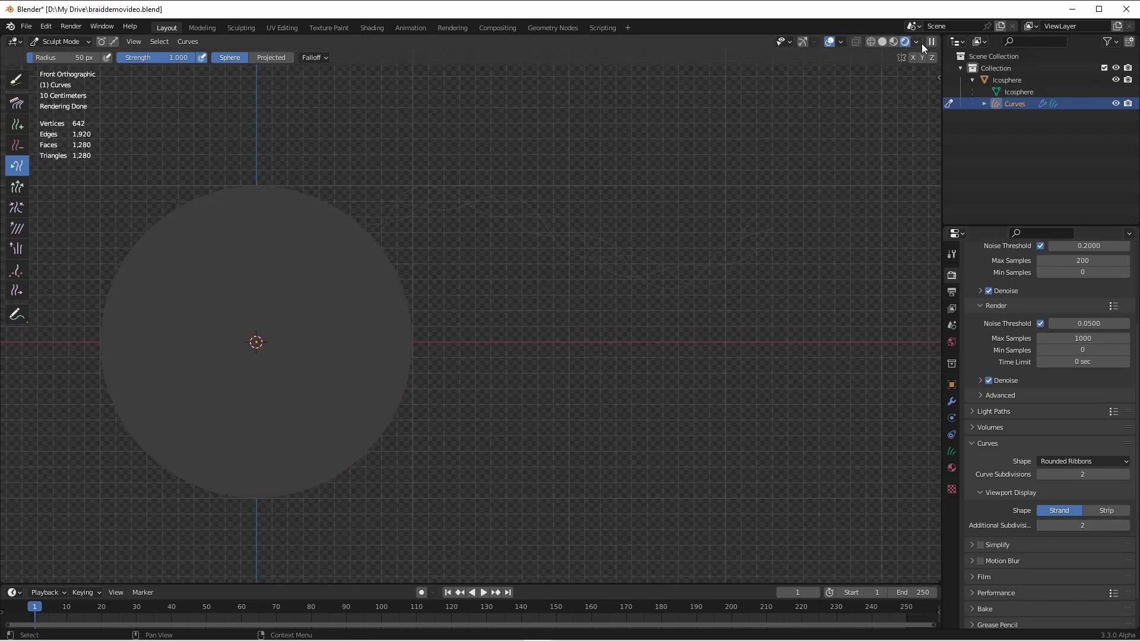
# Set the braid's width to 0.065, height to 0.032, frequency to 0.687 and resolution to 14, with a strand radius of 34 mm.
pyautogui.click(951, 402)
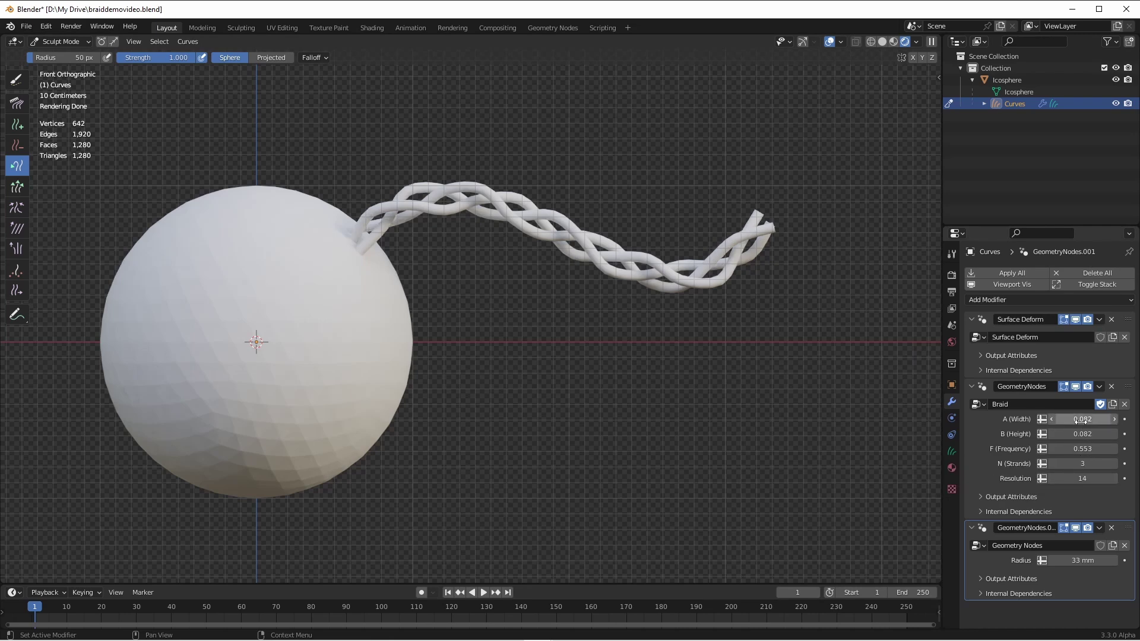
pyautogui.keyDown('shift'); pyautogui.moveTo(1085, 420); pyautogui.dragTo(1104, 421); pyautogui.keyUp('shift')
pyautogui.moveTo(1083, 559)
pyautogui.keyDown('shift'); pyautogui.mouseDown()
pyautogui.moveTo(1100, 560)
pyautogui.moveTo(1084, 560)
pyautogui.mouseUp(); pyautogui.keyUp('shift')
pyautogui.click(1052, 463)
pyautogui.keyDown('shift'); pyautogui.moveTo(1084, 419); pyautogui.dragTo(1055, 419); pyautogui.keyUp('shift')
pyautogui.keyDown('shift'); pyautogui.moveTo(1084, 434); pyautogui.dragTo(1055, 434); pyautogui.keyUp('shift')
pyautogui.keyDown('shift'); pyautogui.moveTo(1083, 449); pyautogui.dragTo(1110, 449); pyautogui.keyUp('shift')
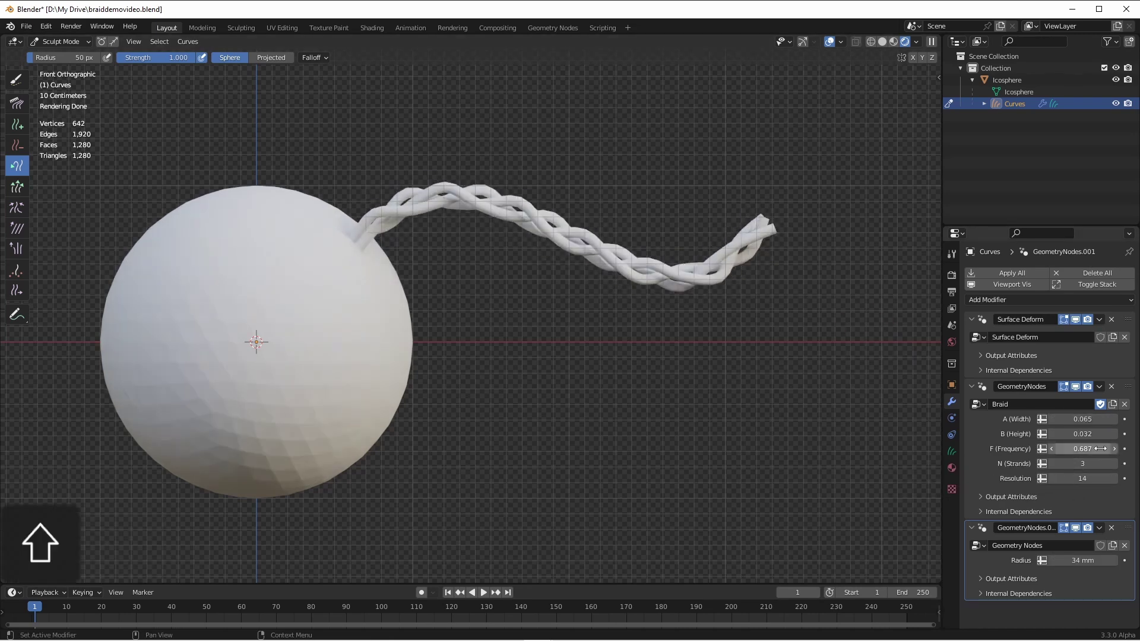
# Place four more braided hairs along the sphere's right edge with the Add brush.
pyautogui.click(22, 107)
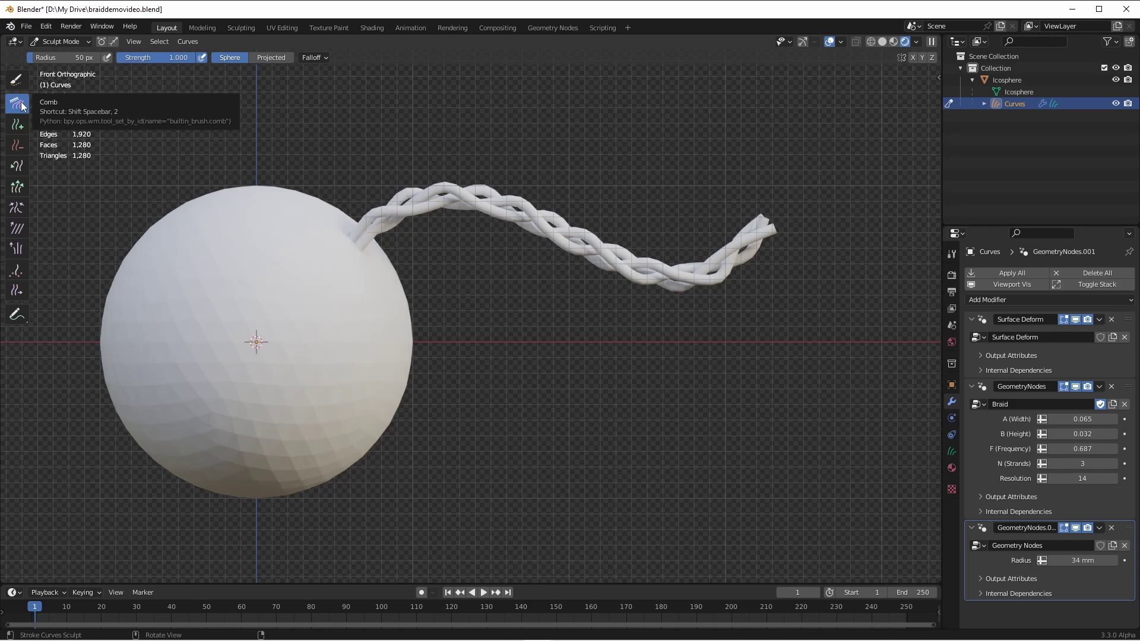
pyautogui.click(22, 125)
pyautogui.click(304, 57)
pyautogui.click(406, 318)
pyautogui.click(393, 378)
pyautogui.click(364, 430)
pyautogui.click(390, 266)
# Enlarge the Density brush and paint many more braided hairs onto the sphere.
pyautogui.click(18, 270)
pyautogui.press('f')
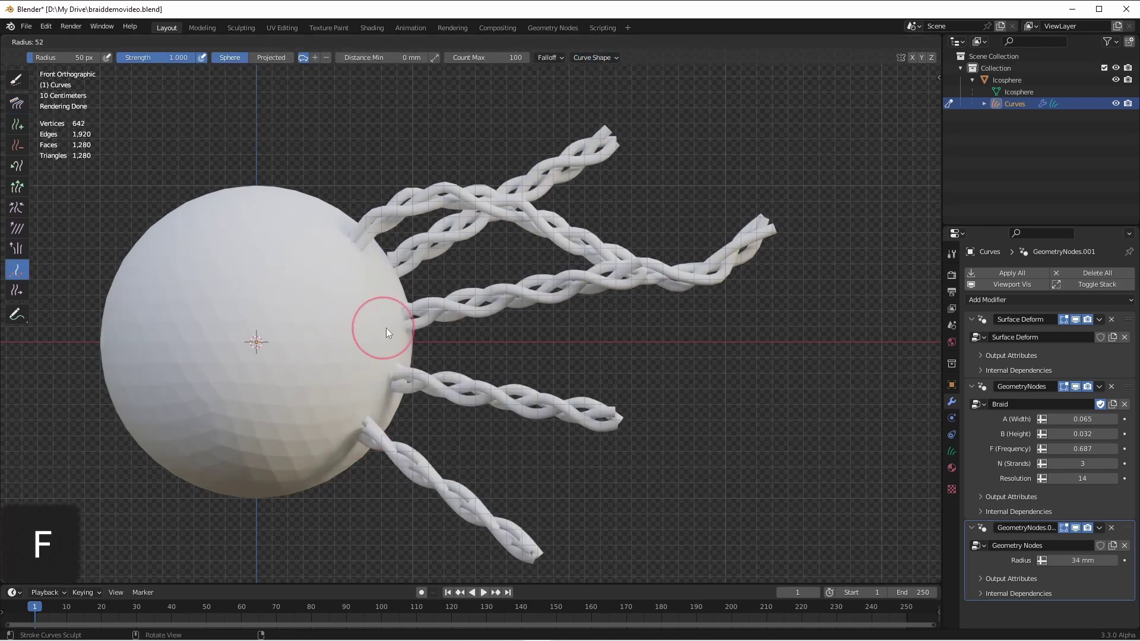
pyautogui.click(386, 332)
pyautogui.moveTo(386, 332)
pyautogui.mouseDown()
pyautogui.moveTo(858, 358)
pyautogui.moveTo(814, 369)
pyautogui.mouseUp()
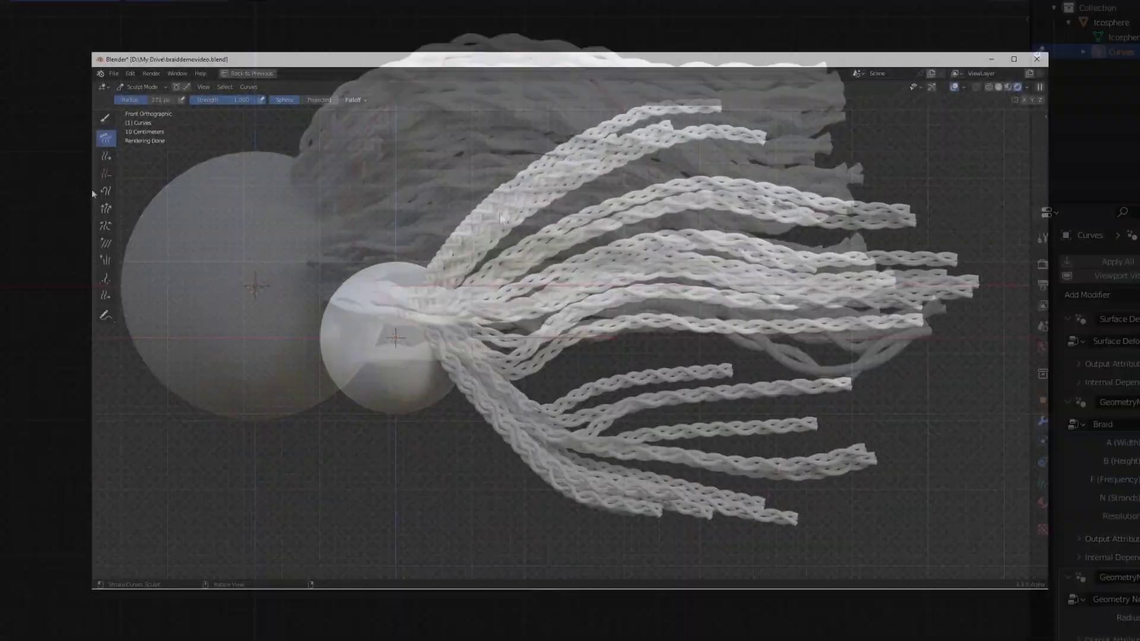